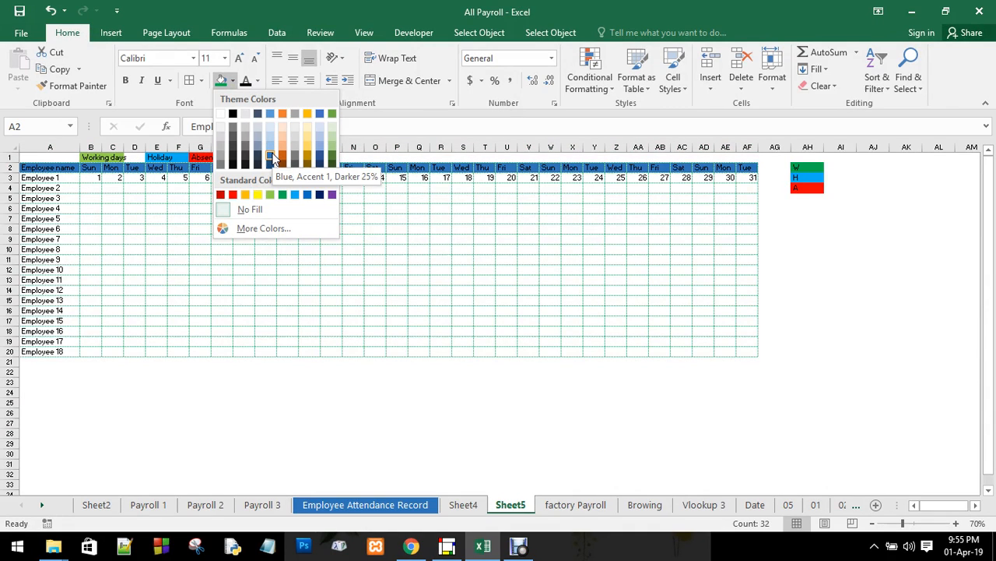
# Step: Give the weekday header row A2:AF2 a Blue, Accent 1, Darker 25% fill with white bold text
pyautogui.click(272, 158)
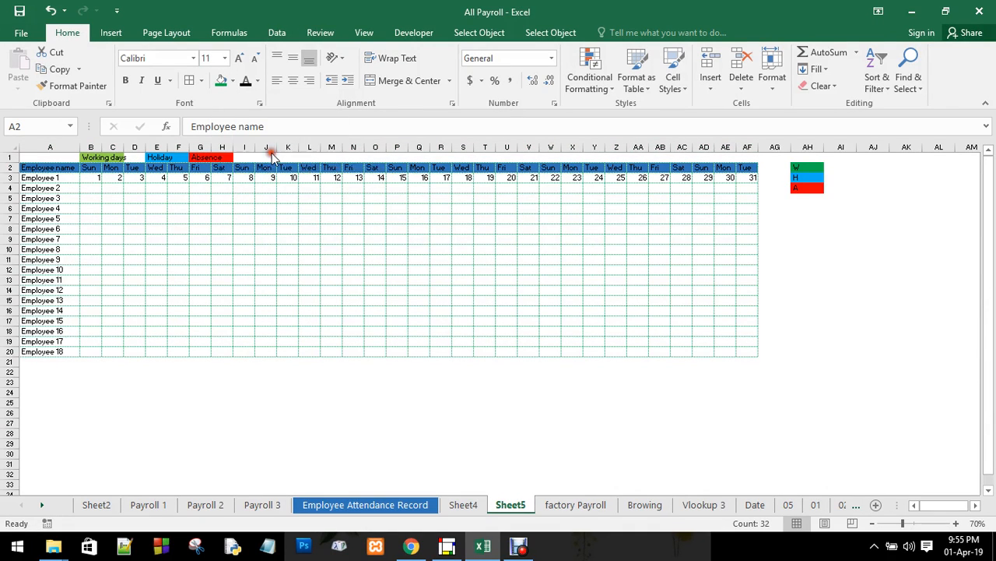
pyautogui.click(258, 83)
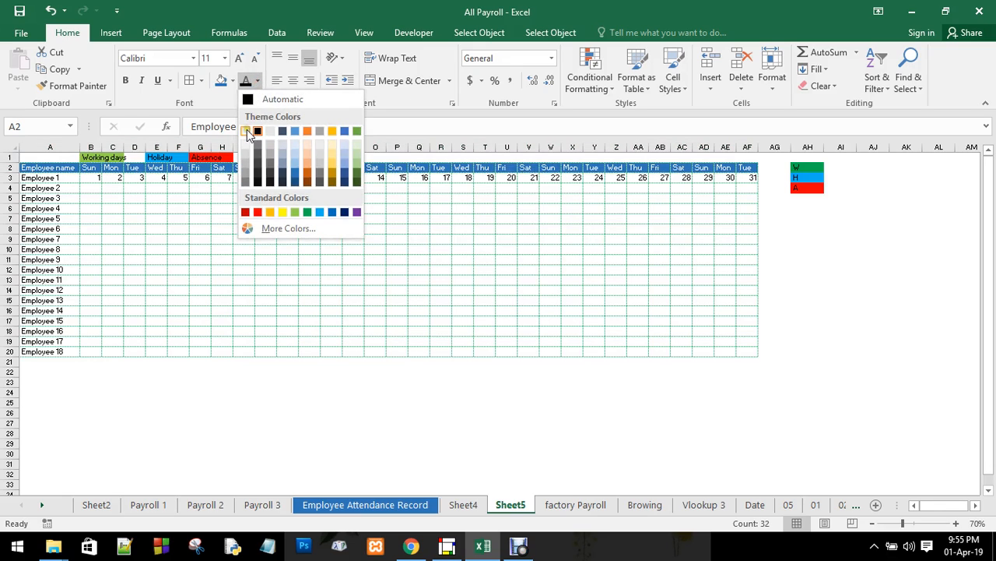
pyautogui.click(248, 130)
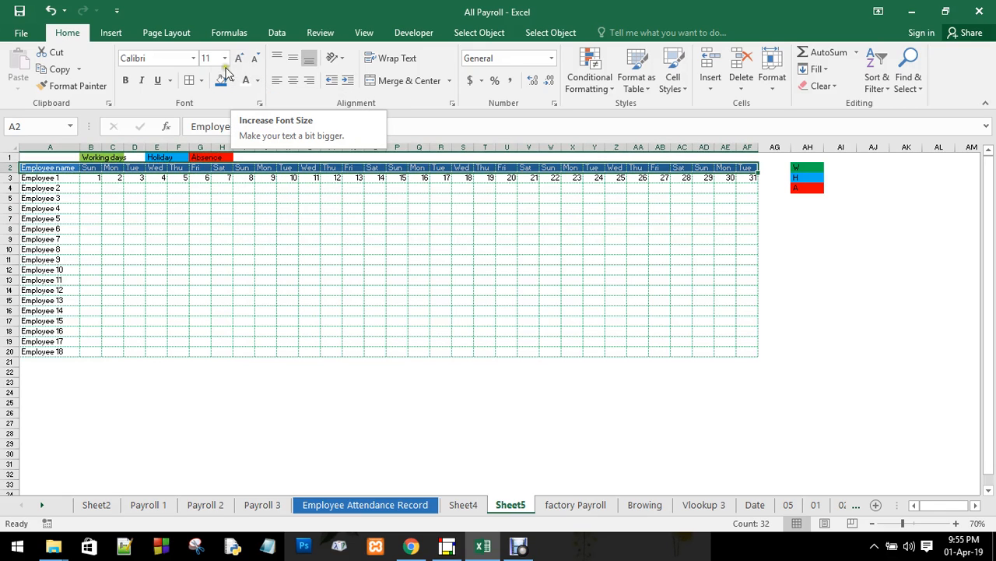
pyautogui.click(127, 81)
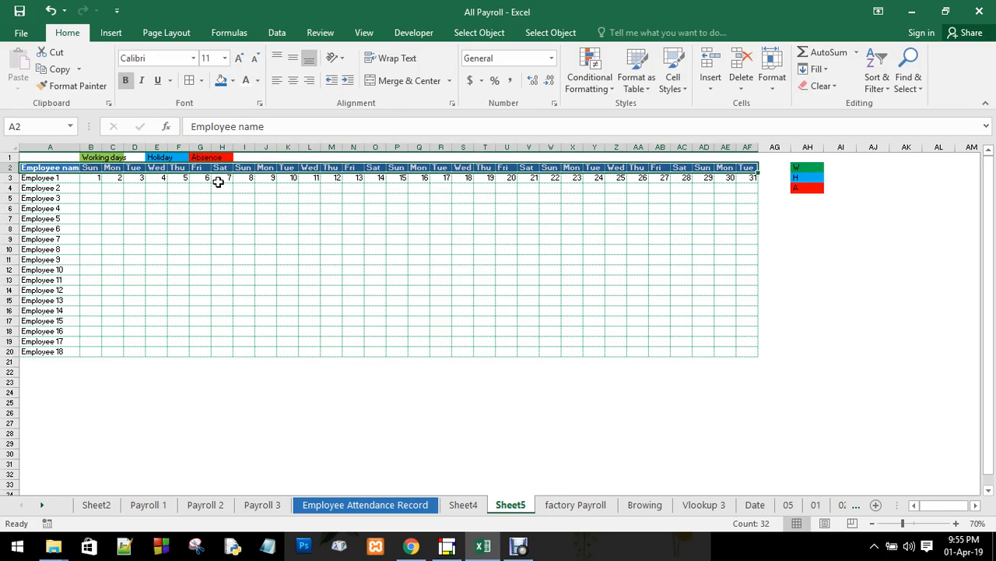
# Step: Change the header row's fill to the darkest green theme colour and deselect the row
pyautogui.click(233, 81)
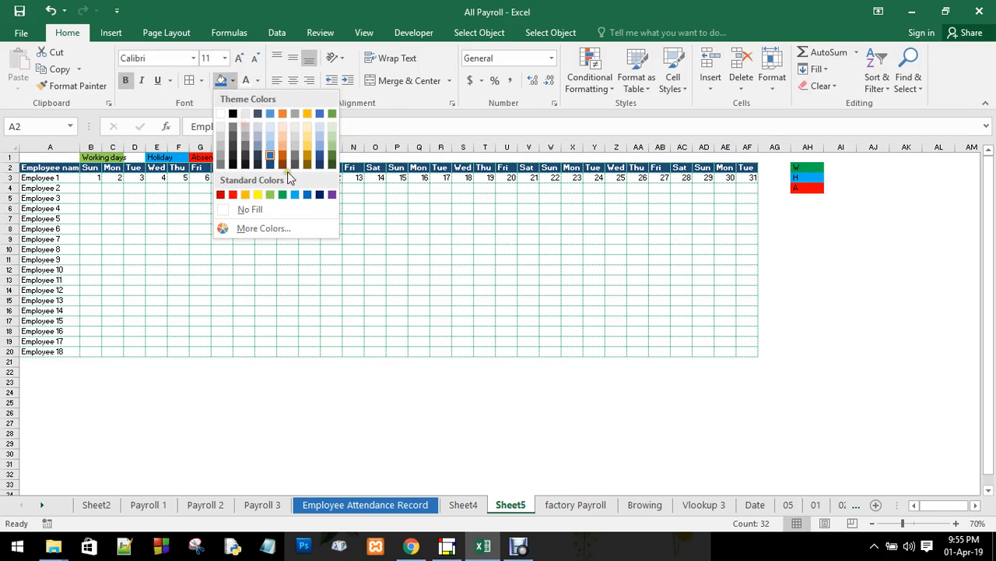
pyautogui.click(332, 165)
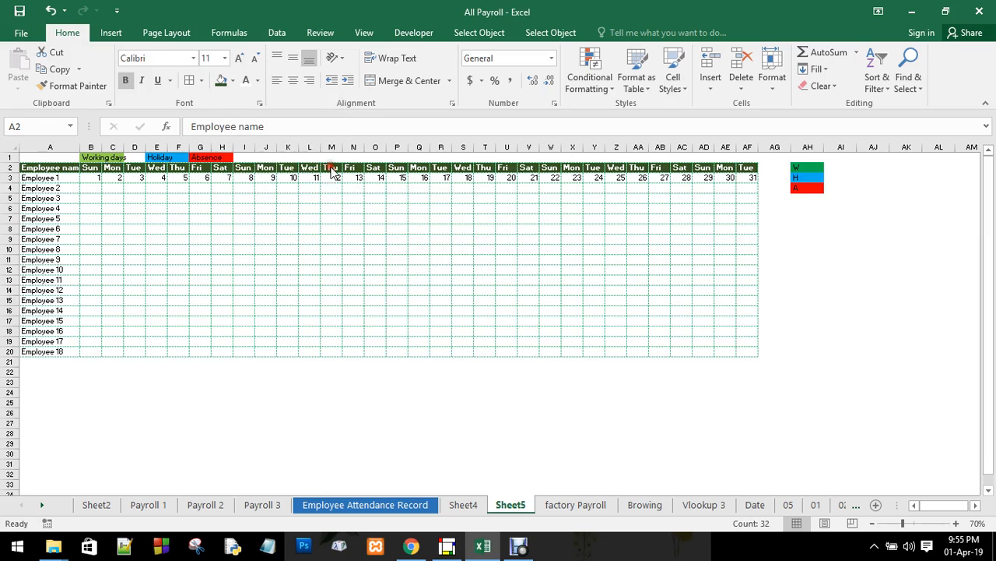
pyautogui.click(396, 268)
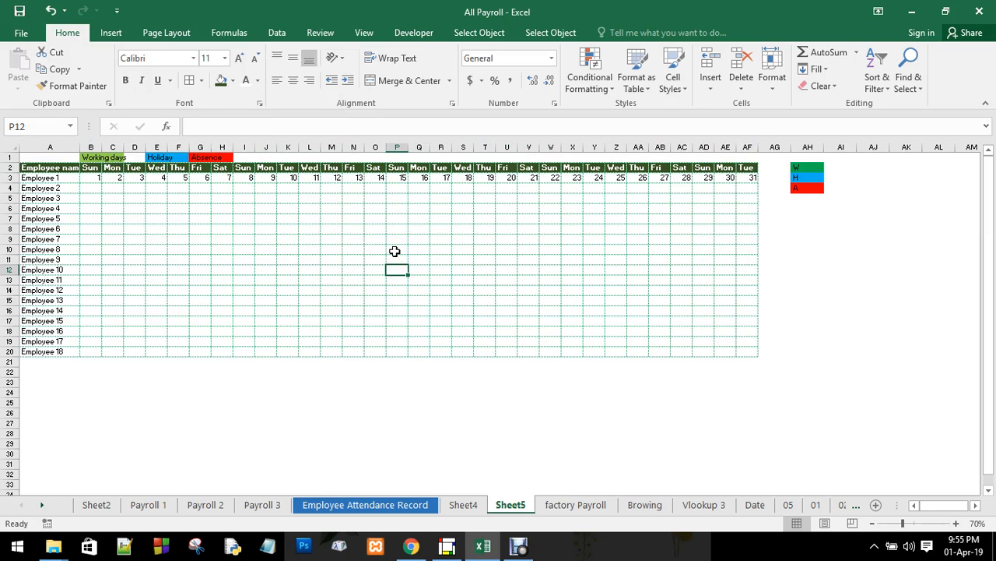
pyautogui.click(312, 239)
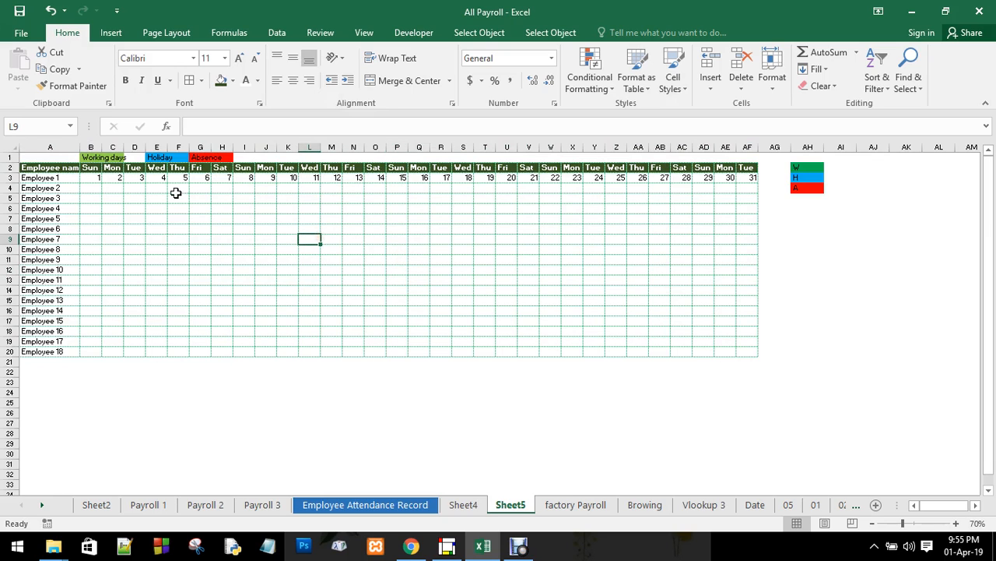
# Step: Add list data validation to the attendance grid B4:AF20, using =$AH$2:$AH$4 as the source
pyautogui.moveTo(92, 191)
pyautogui.mouseDown()
pyautogui.moveTo(471, 267)
pyautogui.moveTo(709, 330)
pyautogui.moveTo(737, 351)
pyautogui.mouseUp()
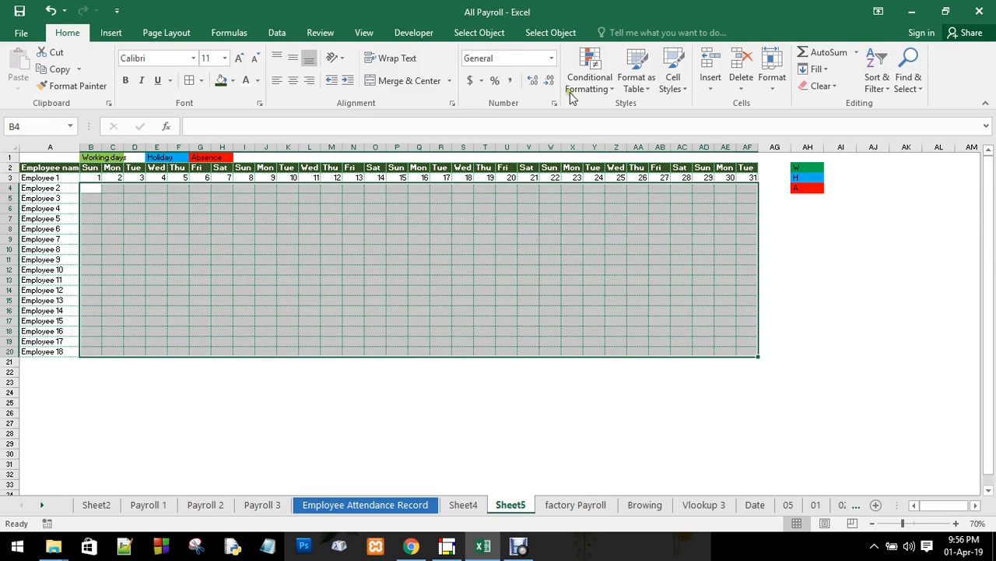
pyautogui.click(278, 32)
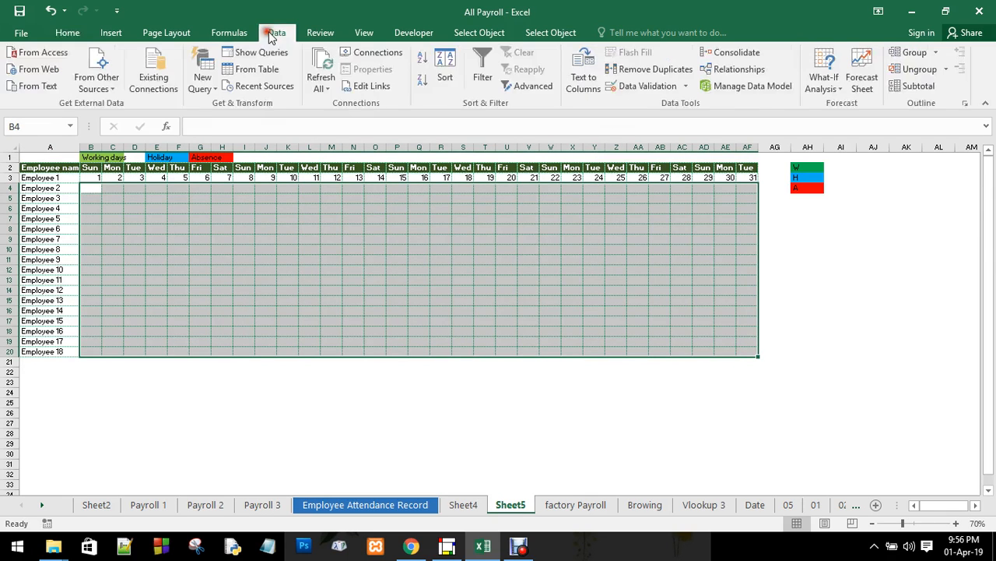
pyautogui.click(652, 87)
pyautogui.click(316, 187)
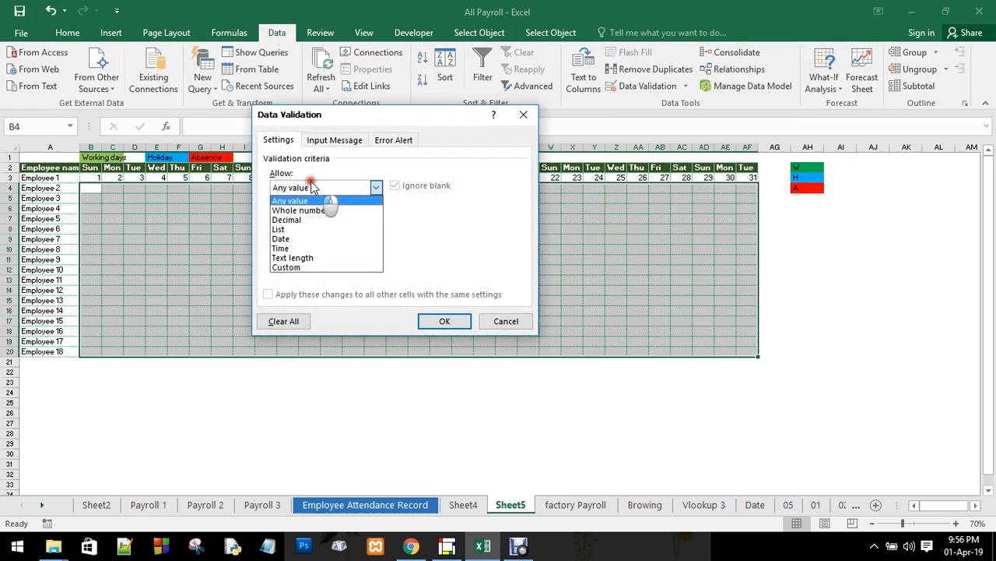
pyautogui.click(300, 230)
pyautogui.click(327, 244)
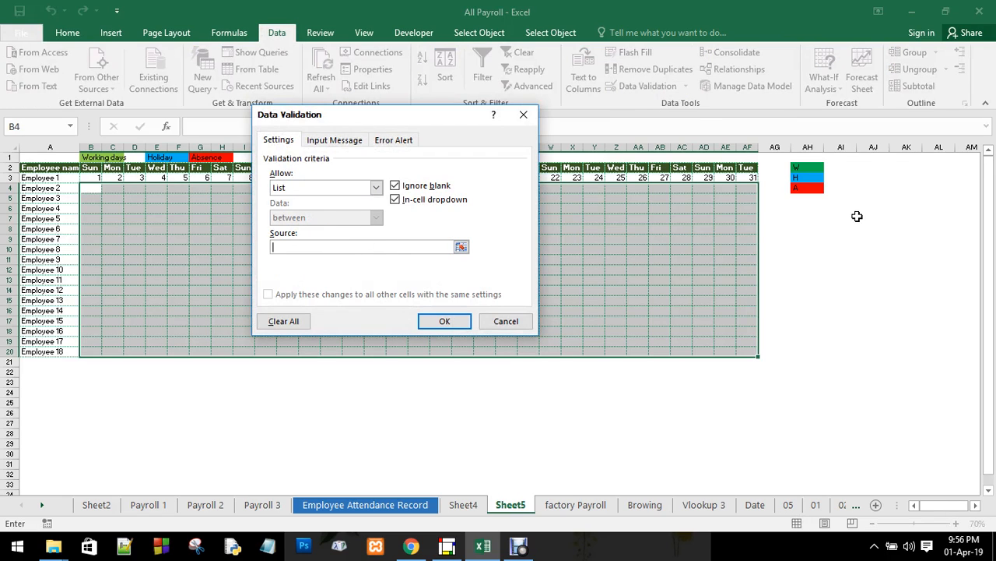
pyautogui.moveTo(797, 169); pyautogui.dragTo(805, 184)
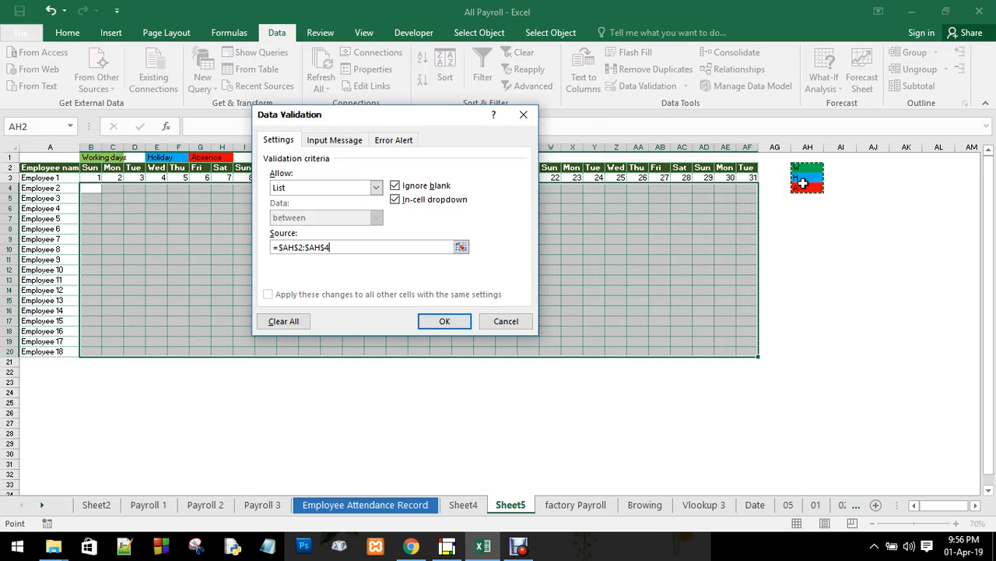
pyautogui.click(444, 319)
pyautogui.click(356, 231)
# Step: Test the attendance dropdown by choosing W in cells J4 and K4
pyautogui.click(196, 189)
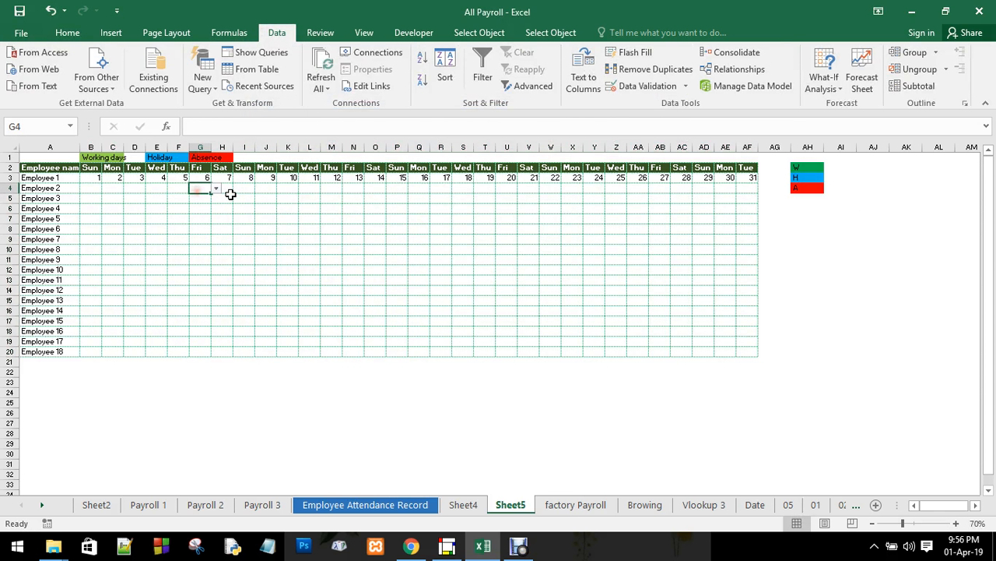
pyautogui.click(257, 191)
pyautogui.click(281, 188)
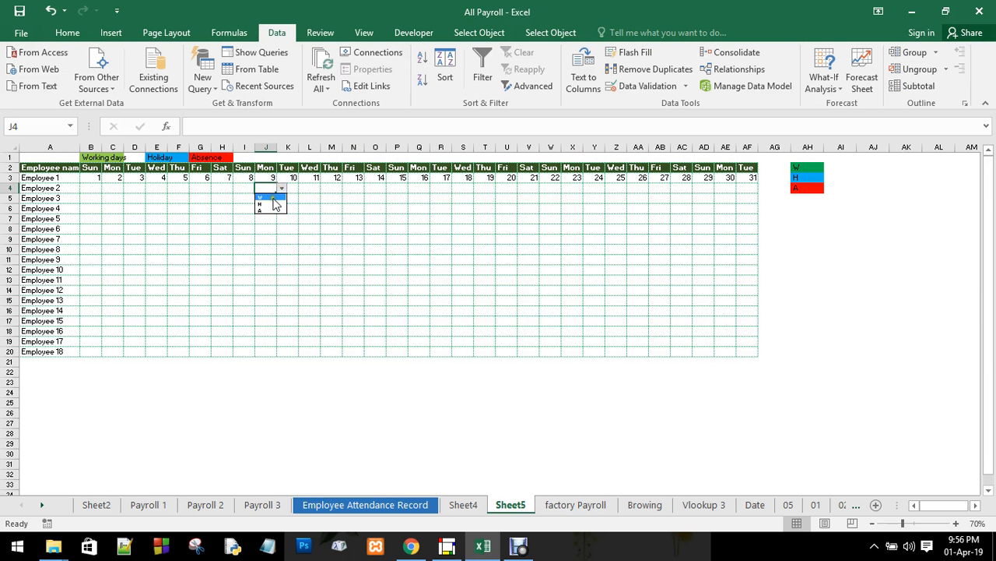
pyautogui.click(285, 197)
pyautogui.click(288, 189)
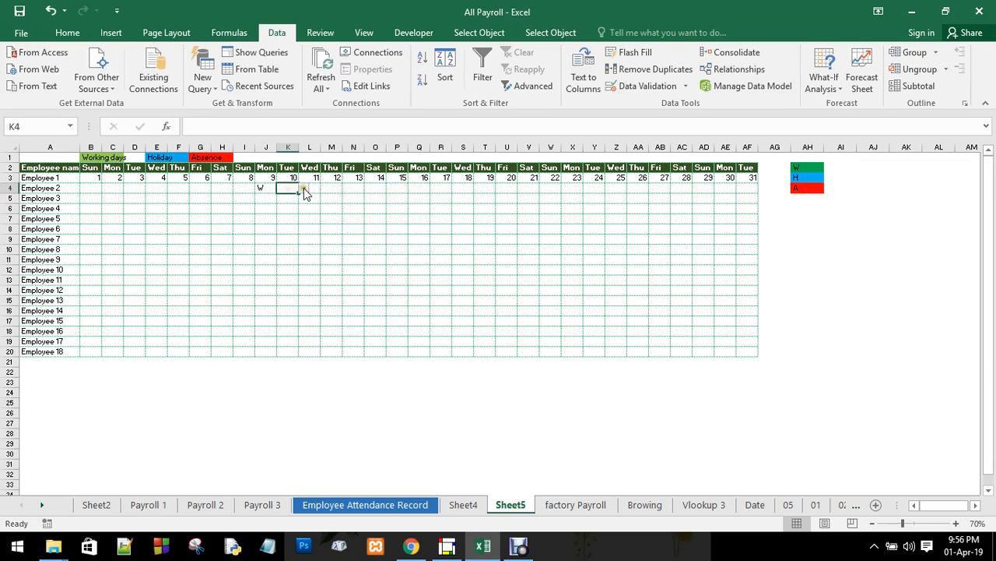
pyautogui.click(302, 188)
pyautogui.click(297, 199)
pyautogui.click(326, 198)
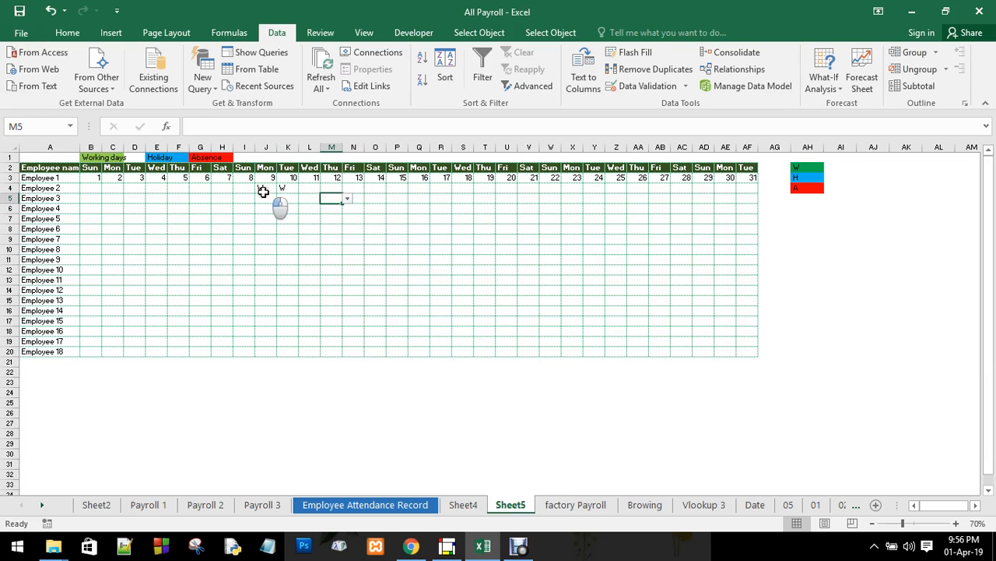
# Step: Clear the test entries from cells J4 and K4
pyautogui.moveTo(263, 191); pyautogui.dragTo(283, 193)
pyautogui.press('Delete')
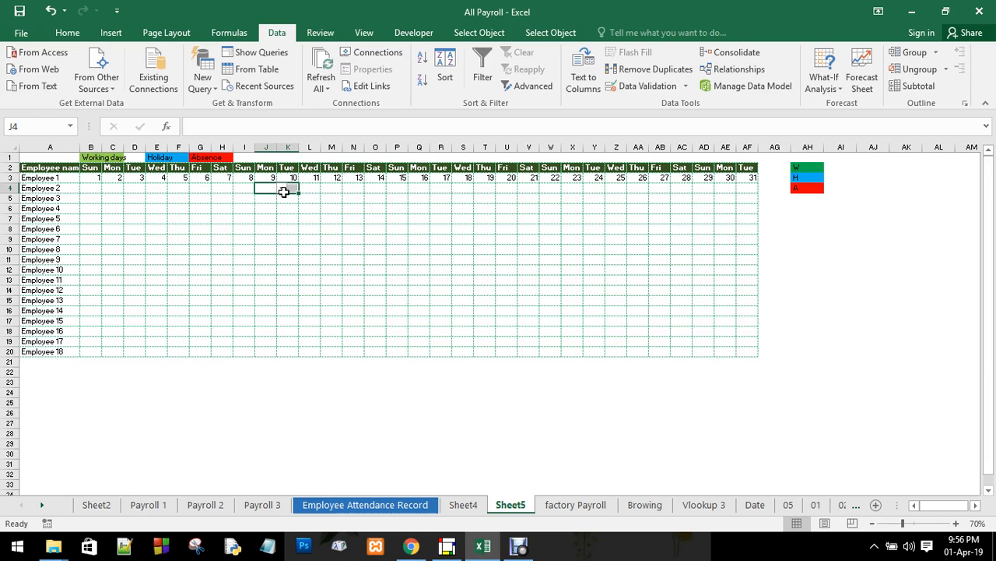
pyautogui.click(319, 203)
pyautogui.click(383, 240)
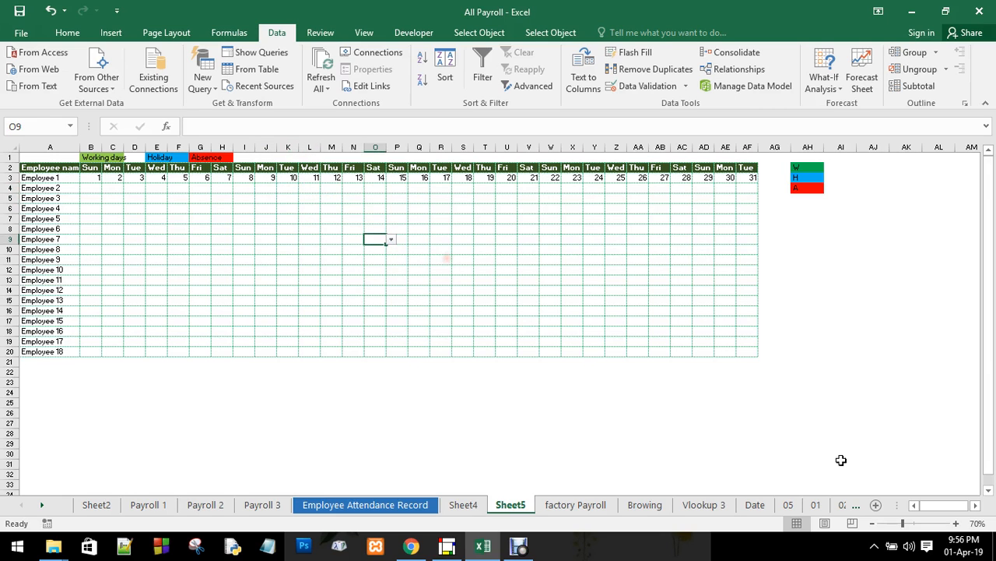
# Step: Try the dropdown with different codes, choosing W in cell P7 and H in cell S6
pyautogui.click(955, 524)
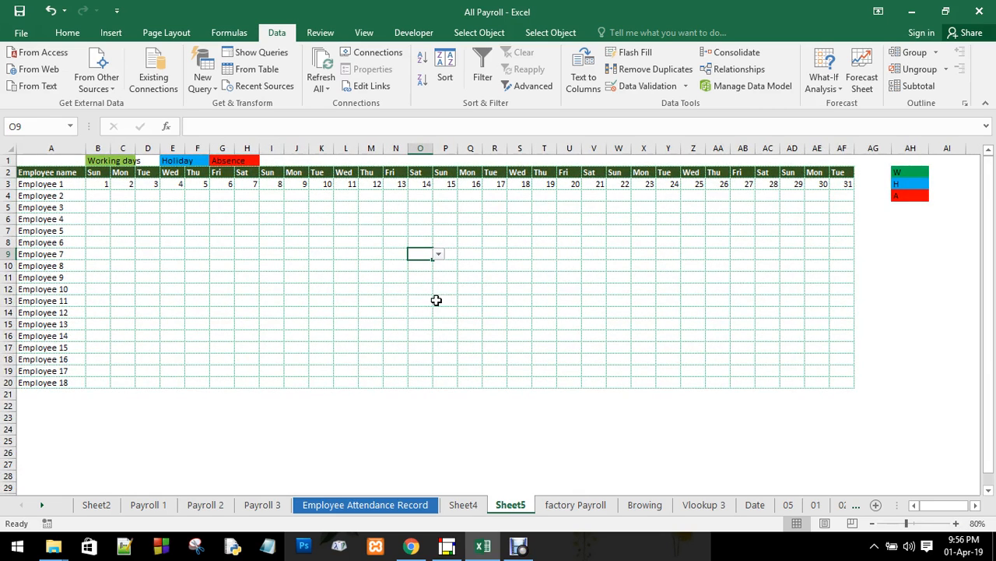
pyautogui.click(955, 523)
pyautogui.click(622, 266)
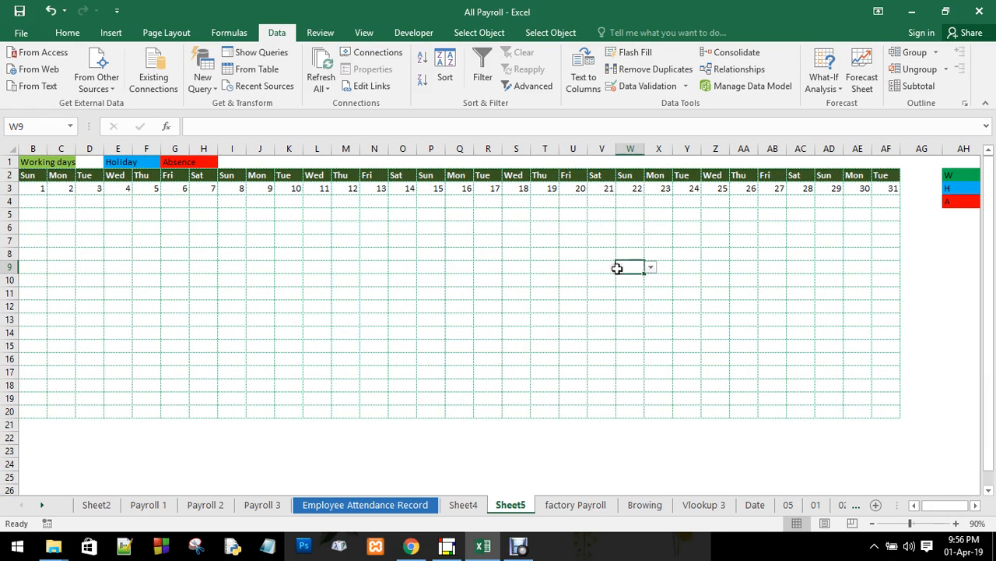
pyautogui.click(423, 244)
pyautogui.click(452, 240)
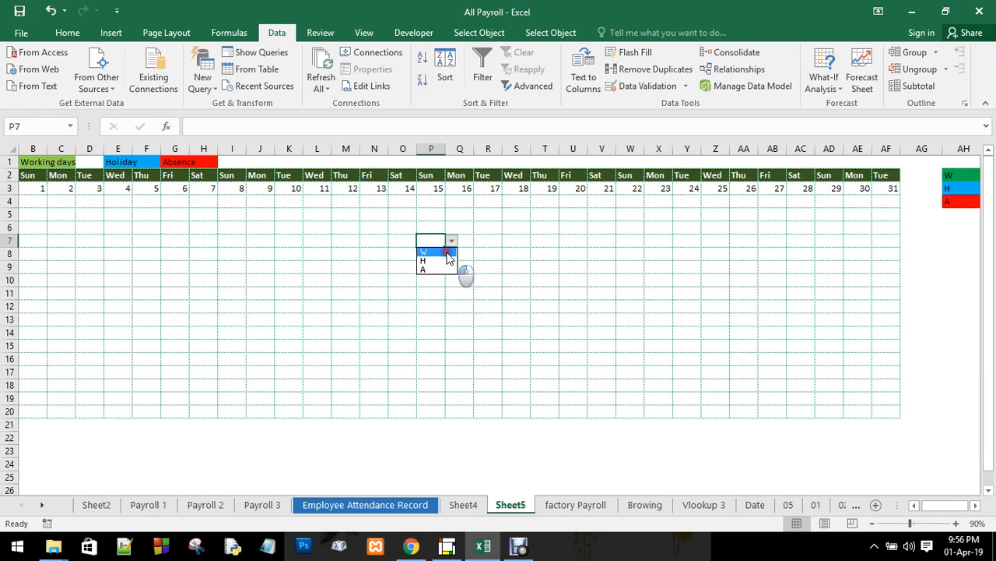
pyautogui.click(430, 251)
pyautogui.click(507, 232)
pyautogui.click(537, 227)
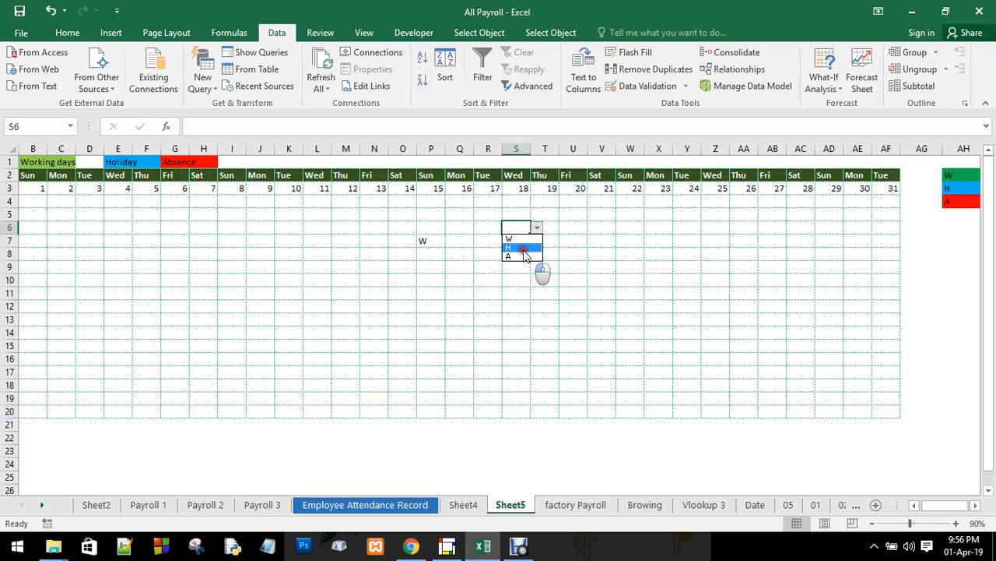
pyautogui.click(522, 250)
# Step: Clear the test entries from P7 and S6 in the attendance grid
pyautogui.moveTo(390, 226); pyautogui.dragTo(524, 266)
pyautogui.press('Delete')
pyautogui.click(410, 279)
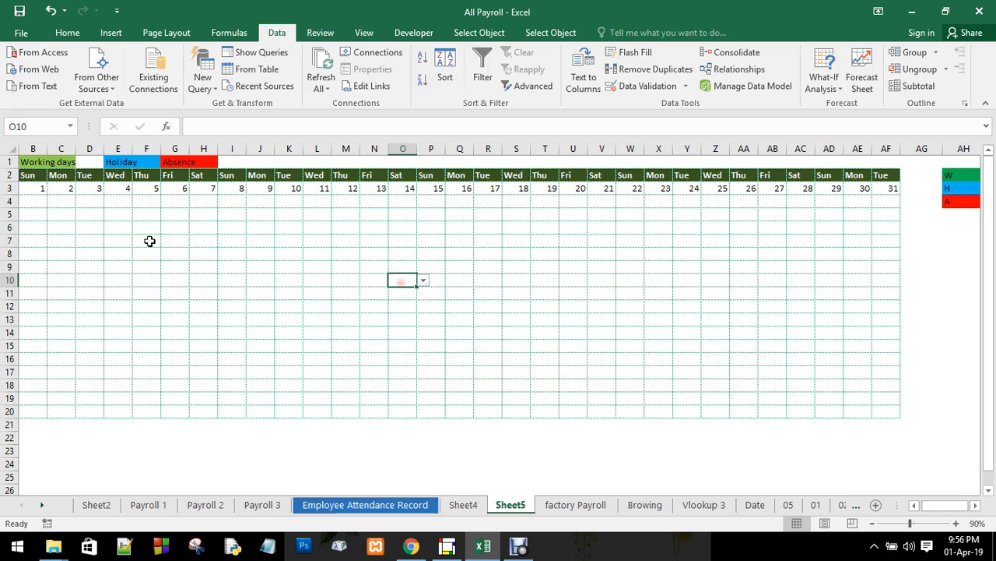
# Step: Start a new conditional formatting rule for B4:AF20 with the rule type "Format only cells that contain"
pyautogui.moveTo(43, 200)
pyautogui.mouseDown()
pyautogui.moveTo(774, 340)
pyautogui.moveTo(846, 379)
pyautogui.moveTo(875, 407)
pyautogui.mouseUp()
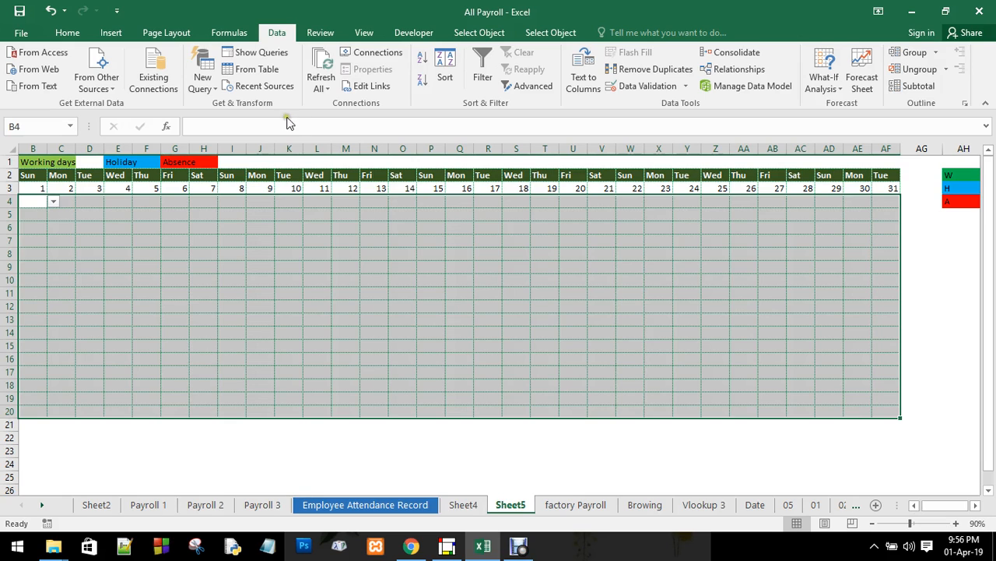
pyautogui.click(67, 33)
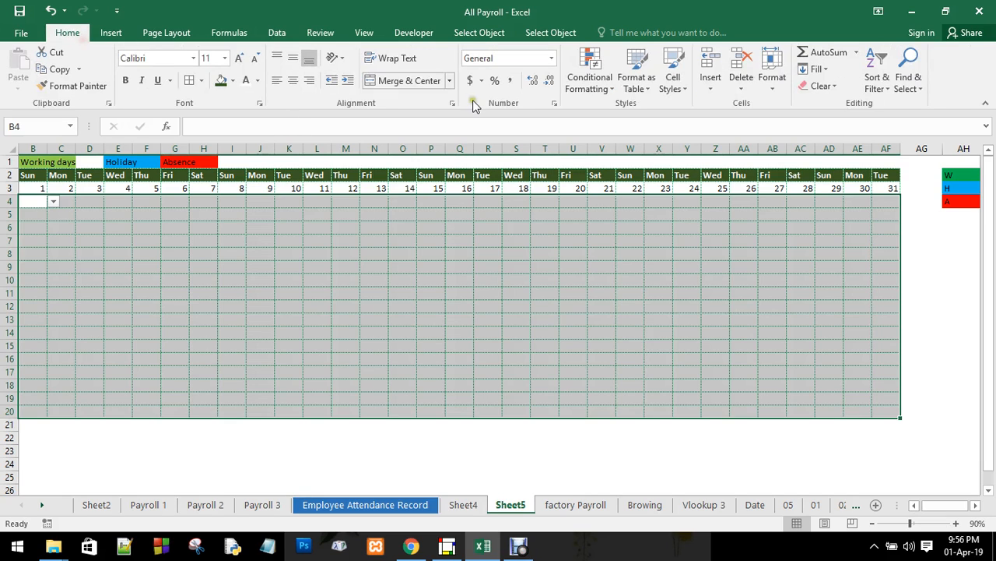
pyautogui.click(611, 90)
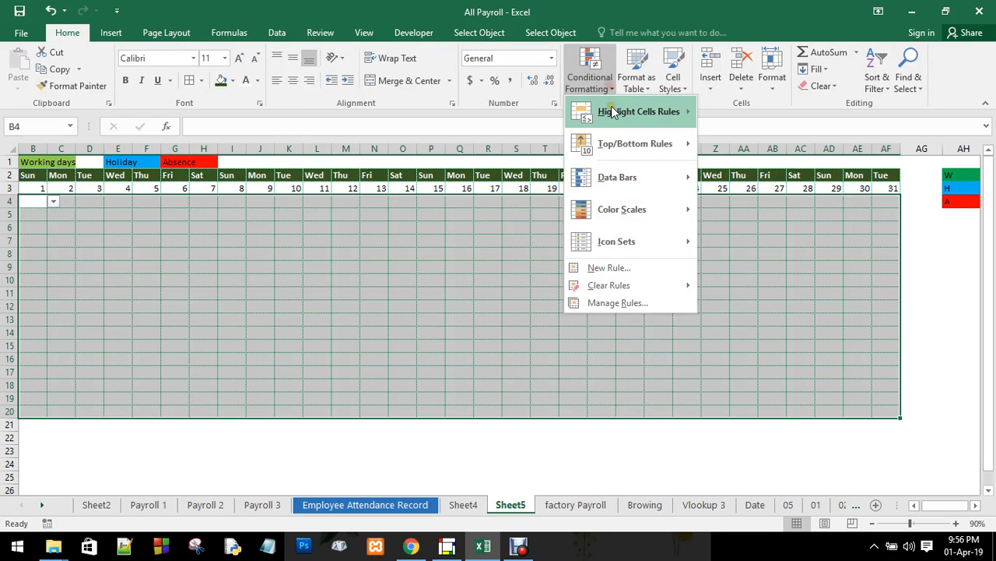
pyautogui.click(616, 268)
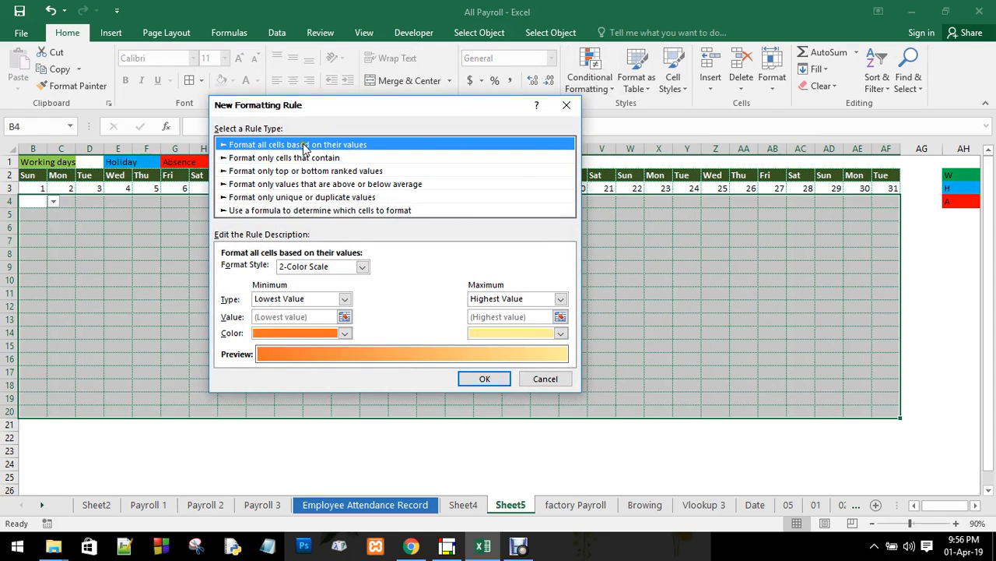
pyautogui.click(279, 158)
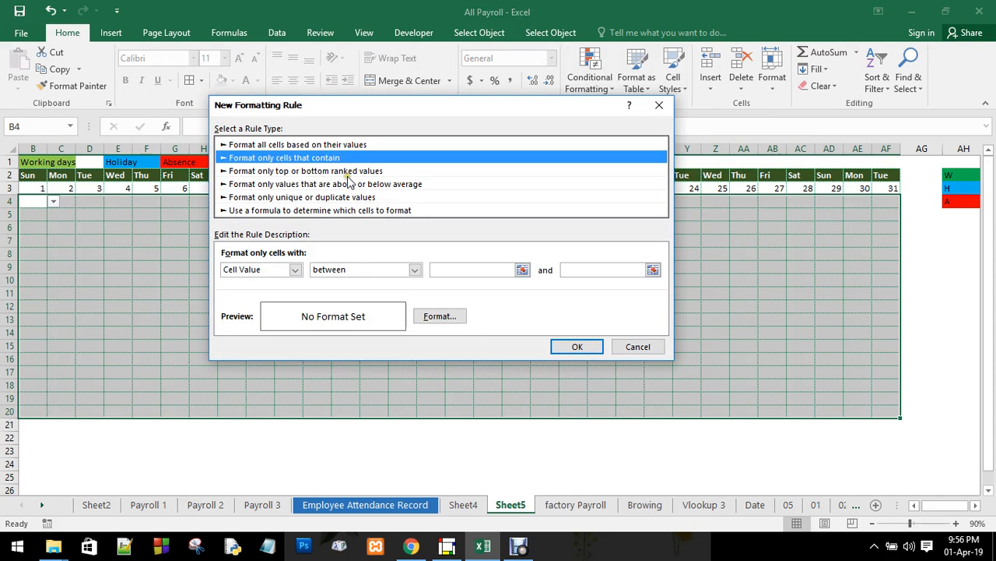
# Step: Set the rule condition to Specific Text beginning with W
pyautogui.click(294, 269)
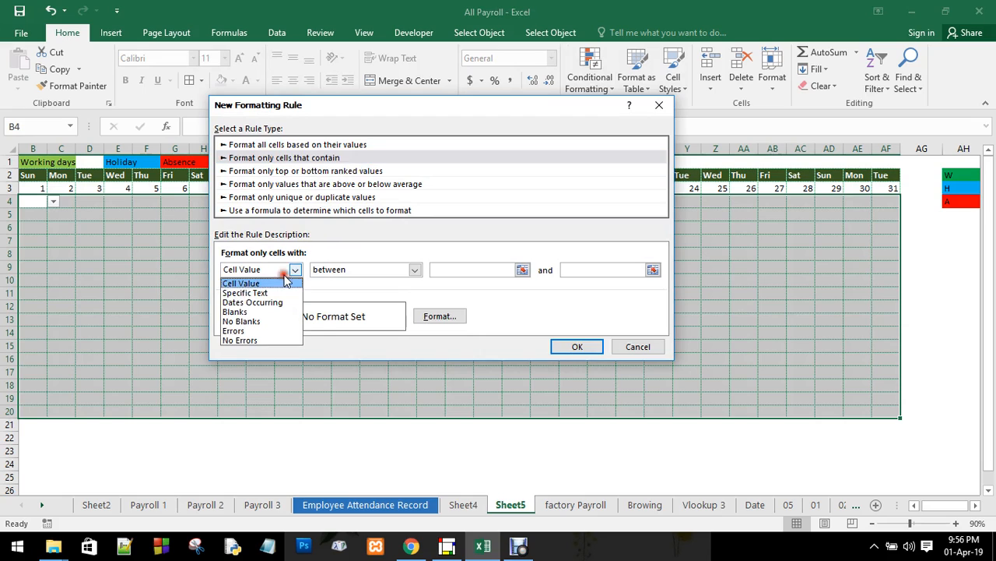
pyautogui.click(250, 295)
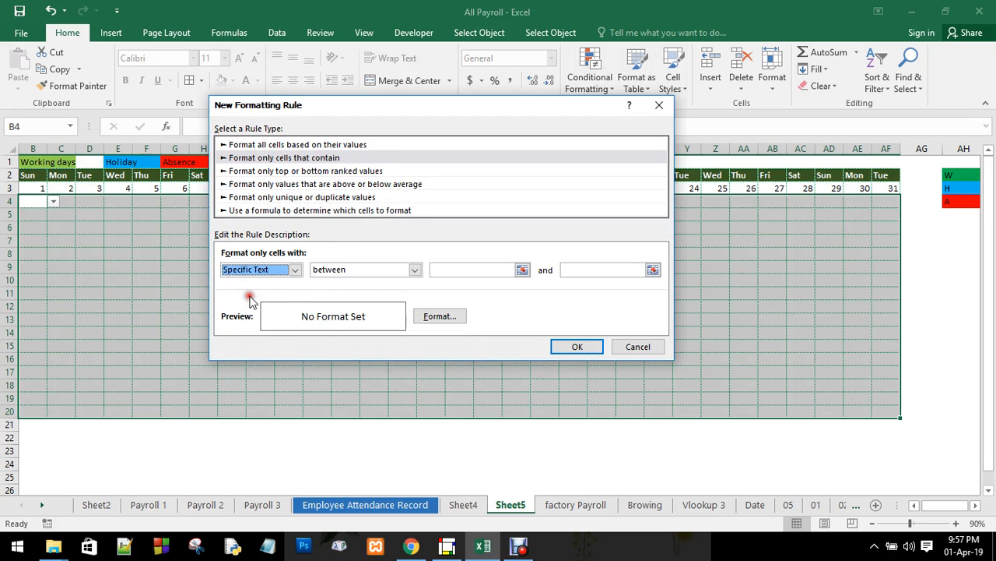
pyautogui.click(383, 270)
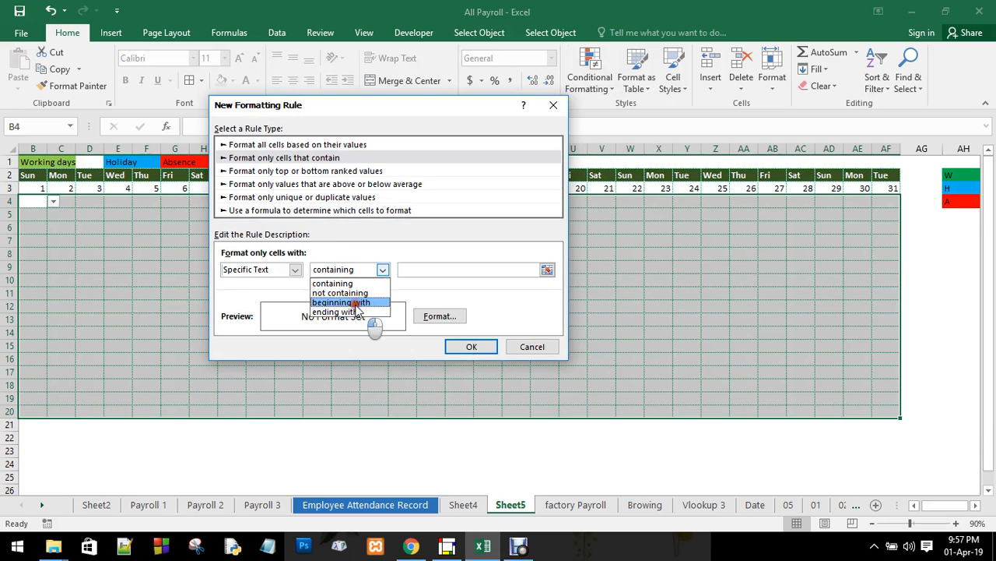
pyautogui.click(357, 305)
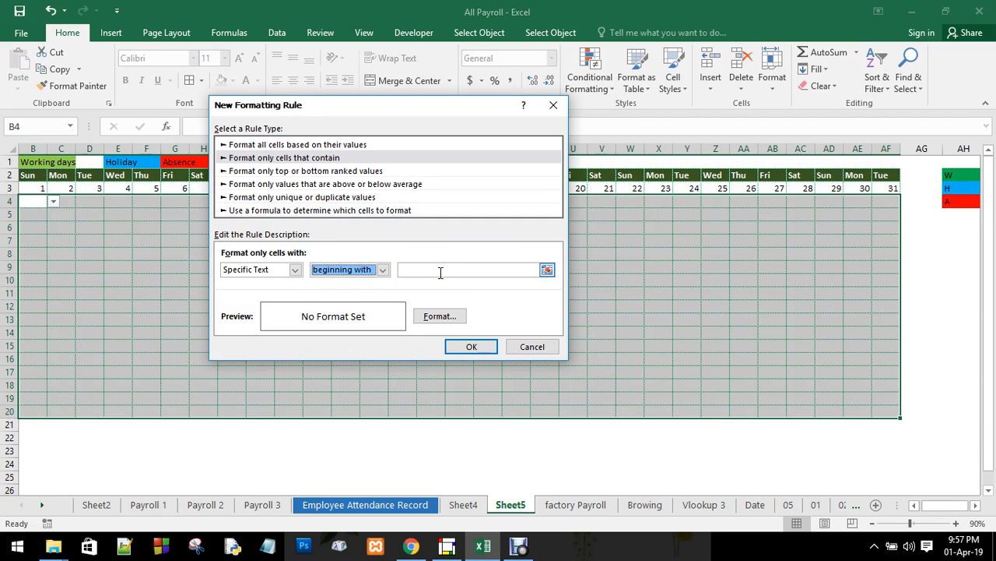
pyautogui.click(419, 270)
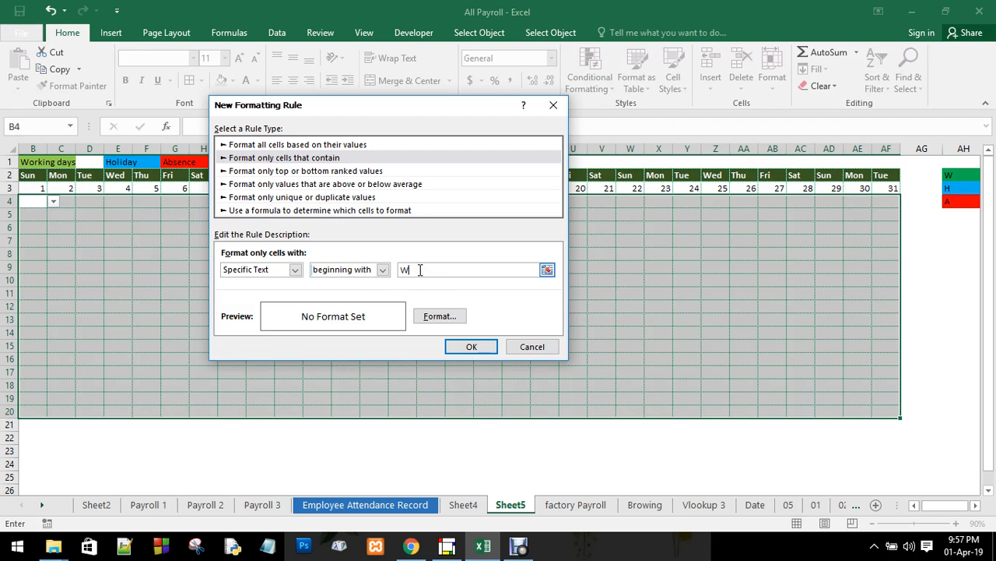
# Step: Give the W rule a light green fill matching the Working days label and apply it
pyautogui.click(456, 316)
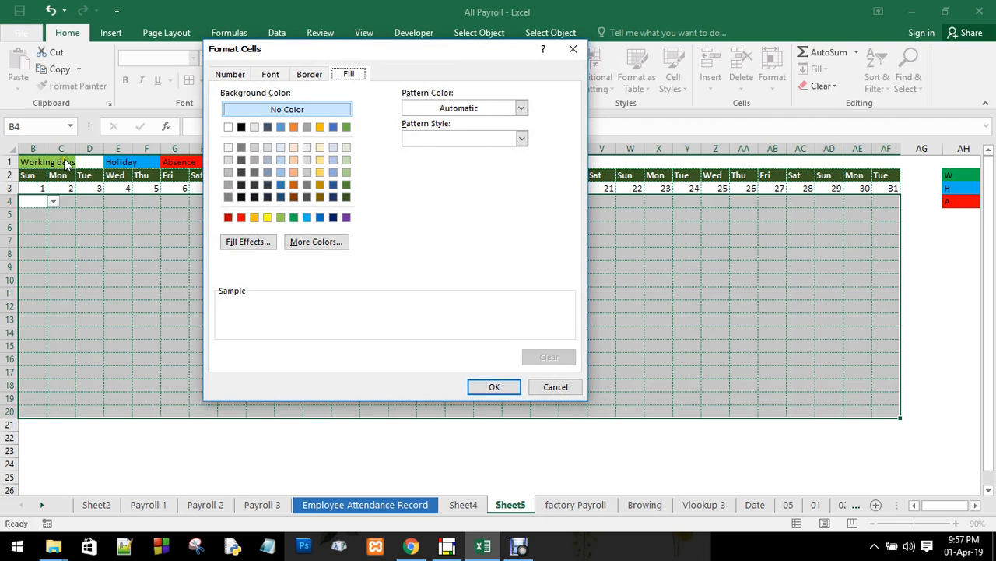
pyautogui.click(293, 217)
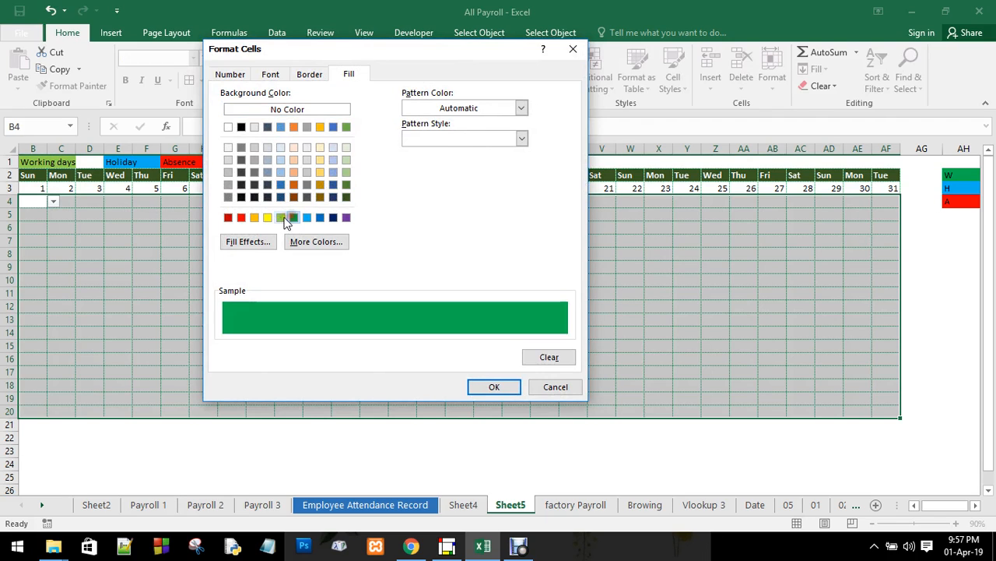
pyautogui.click(279, 218)
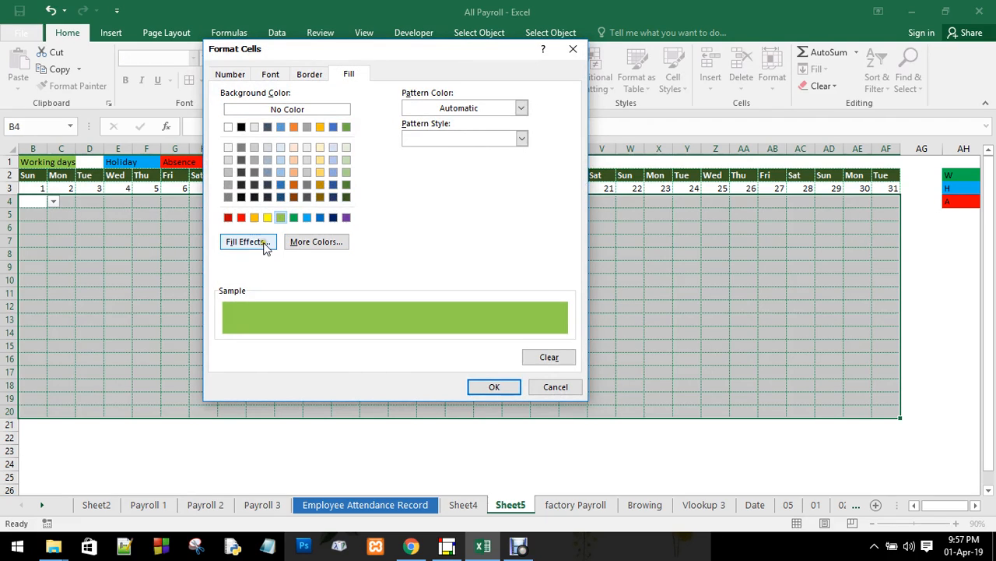
pyautogui.click(493, 387)
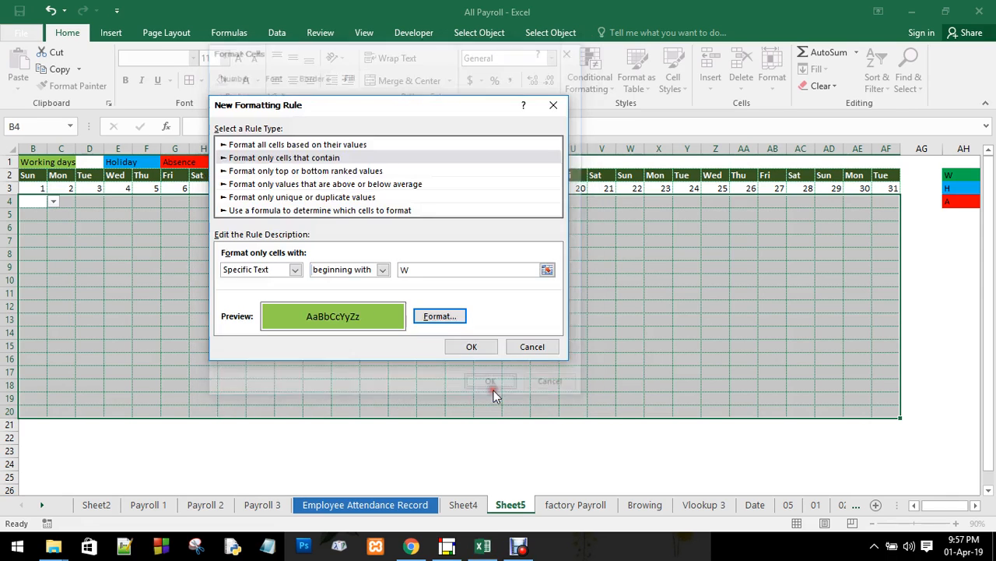
pyautogui.click(481, 347)
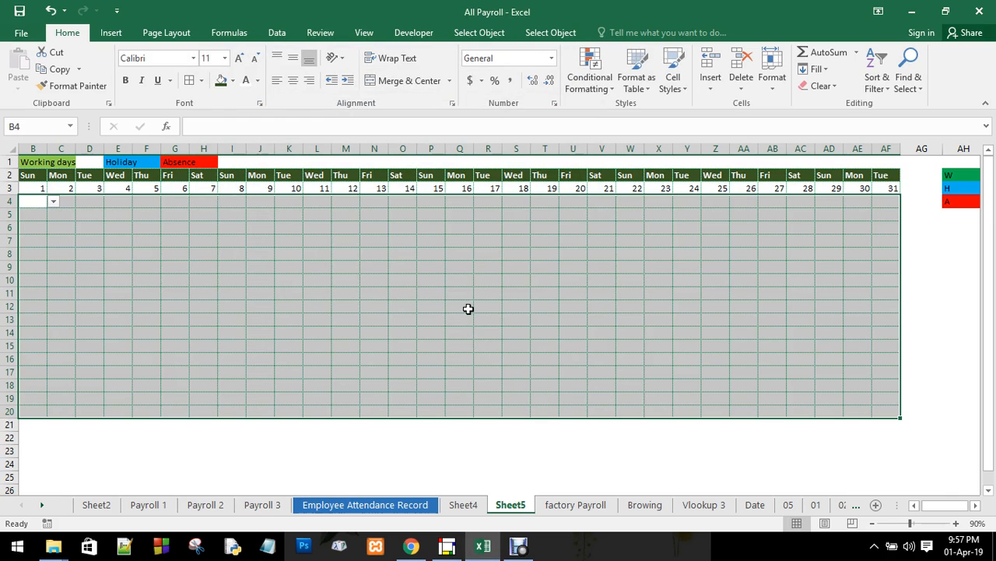
# Step: Create another conditional formatting rule for B4:AF20 that formats only cells with Specific Text beginning with H
pyautogui.click(590, 86)
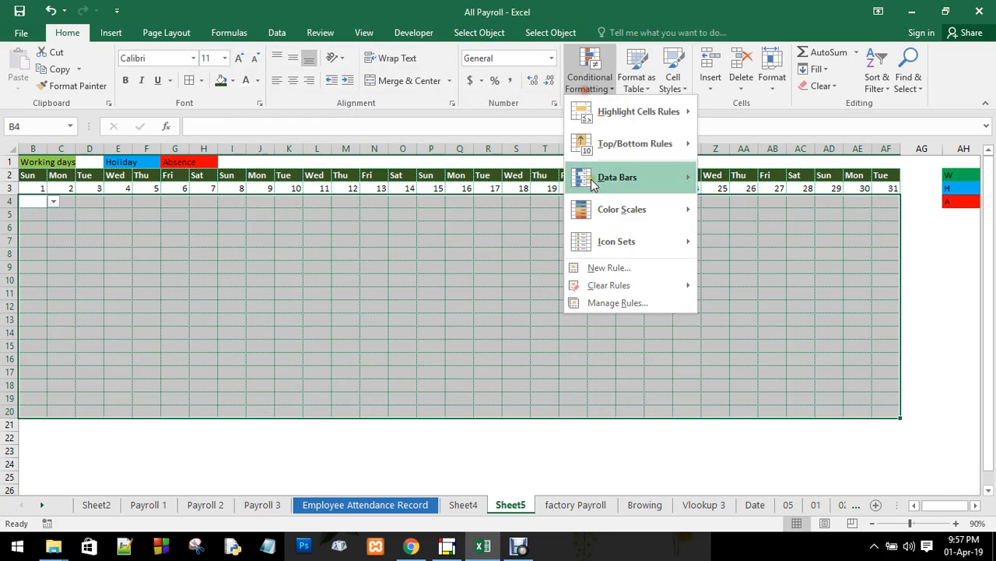
pyautogui.click(606, 269)
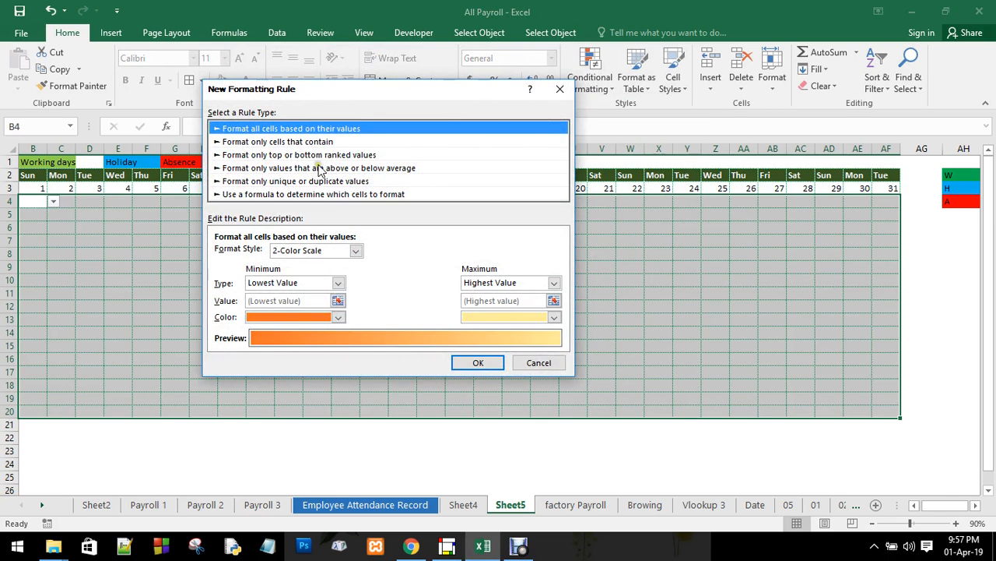
pyautogui.click(315, 141)
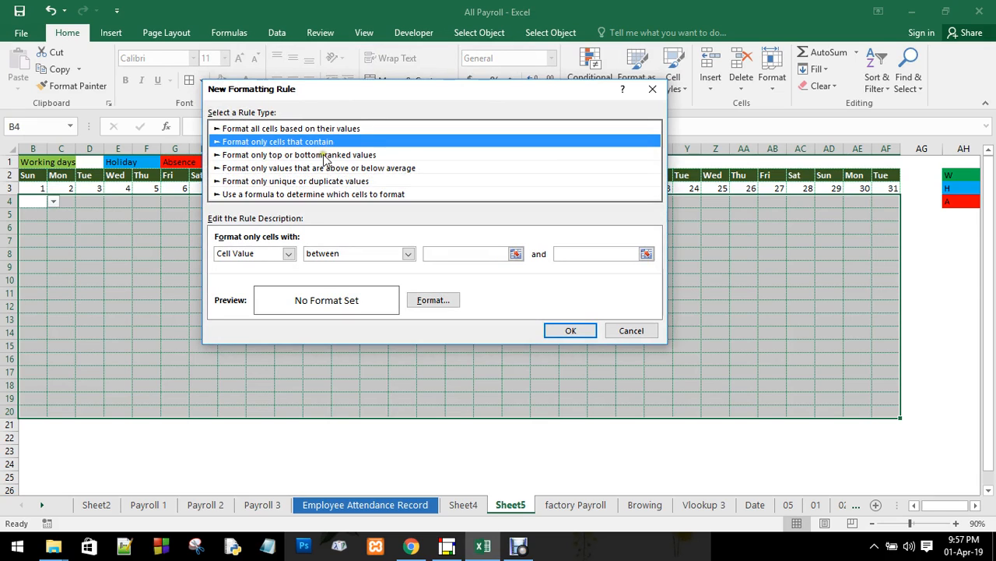
pyautogui.click(287, 254)
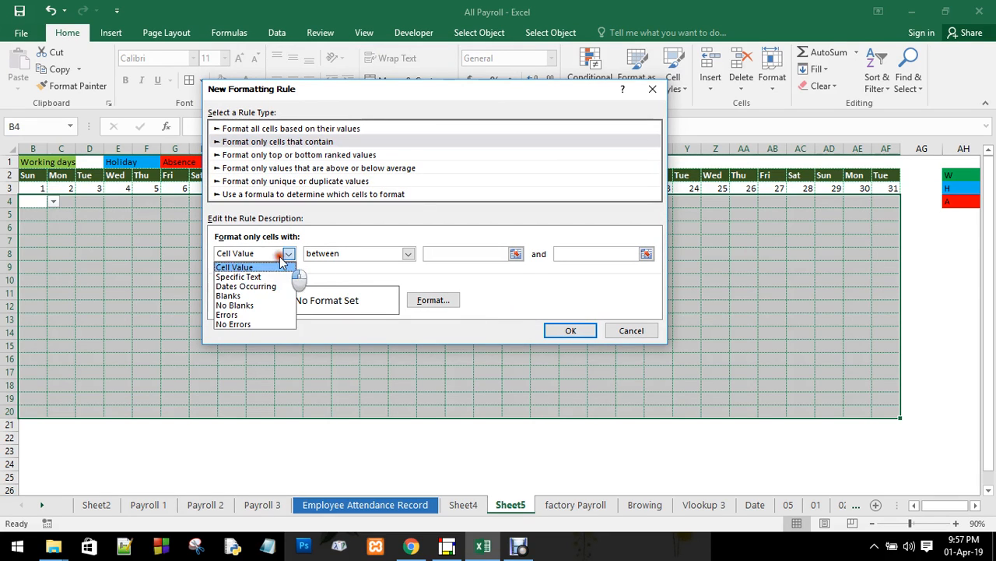
pyautogui.click(266, 279)
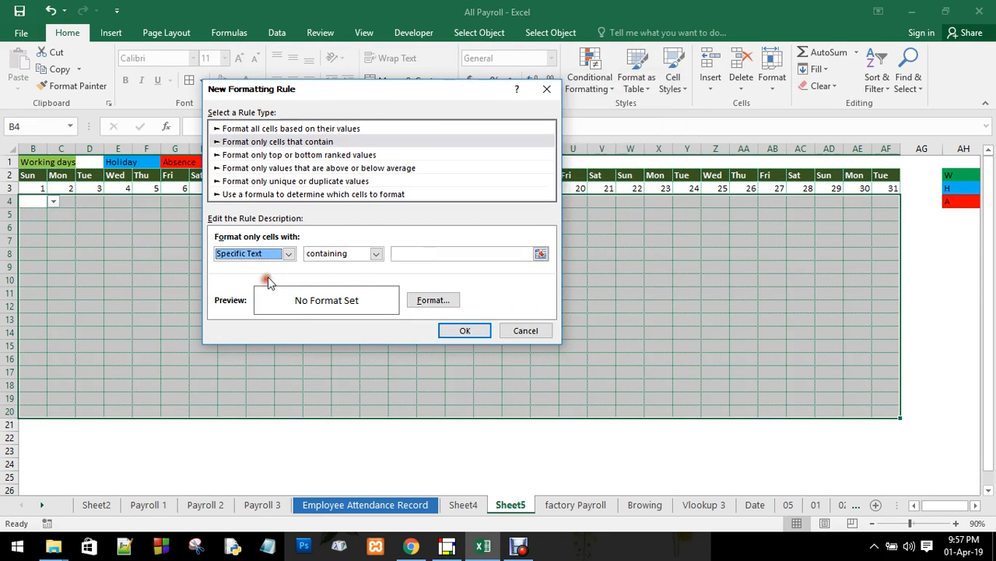
pyautogui.click(340, 256)
pyautogui.click(343, 286)
pyautogui.click(437, 256)
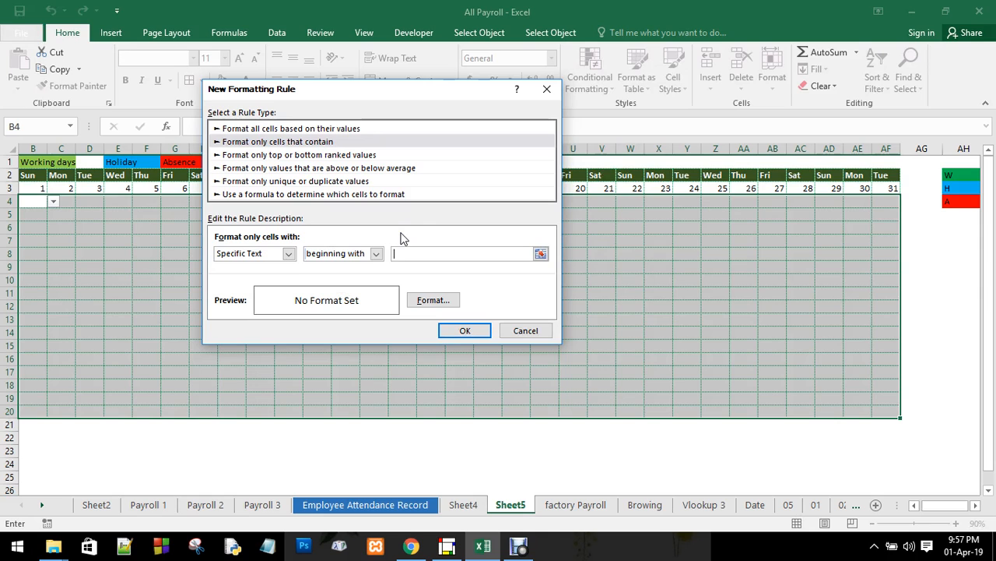
# Step: Give the H rule a light blue fill matching the Holiday label and apply it
pyautogui.click(425, 306)
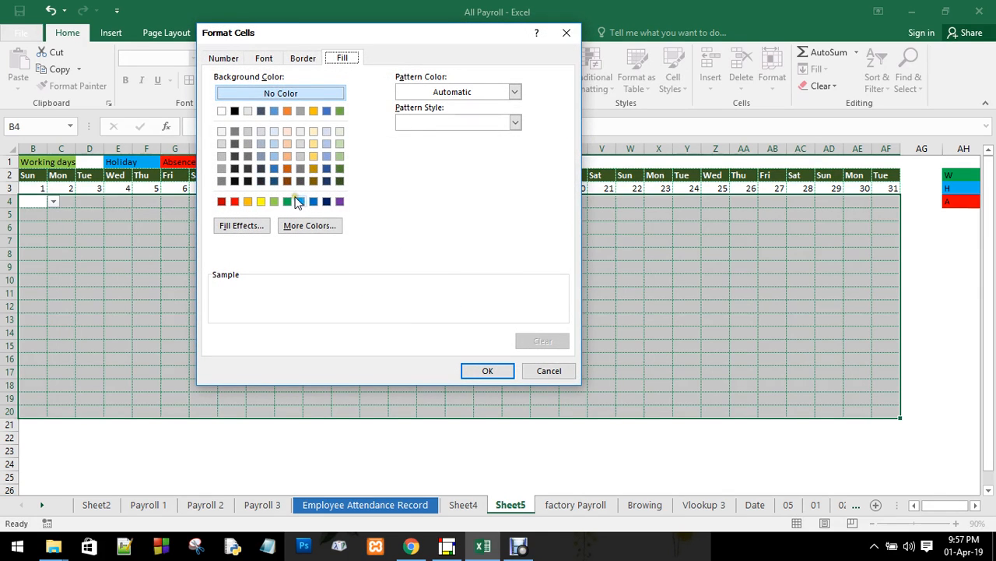
pyautogui.click(304, 201)
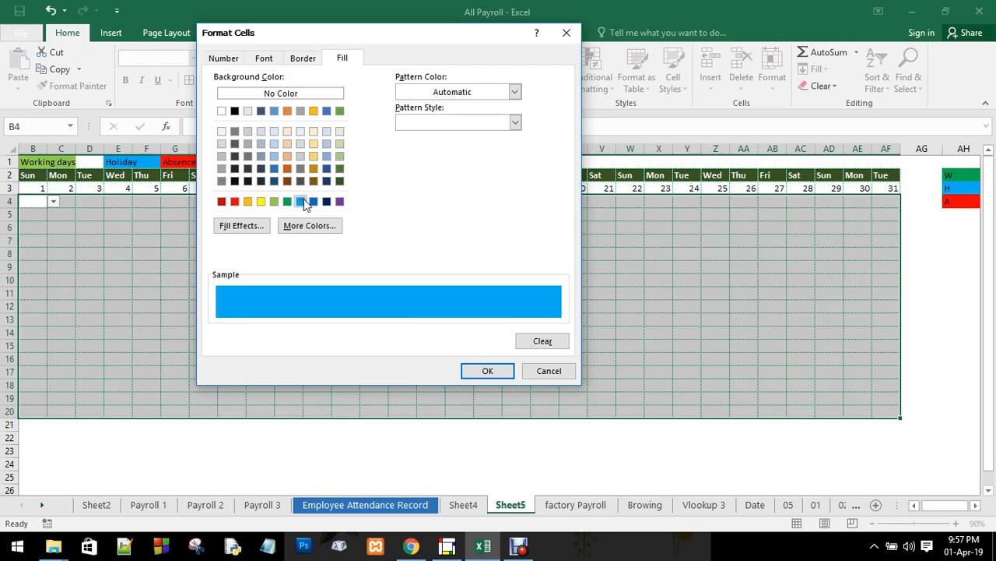
pyautogui.click(468, 368)
pyautogui.click(464, 331)
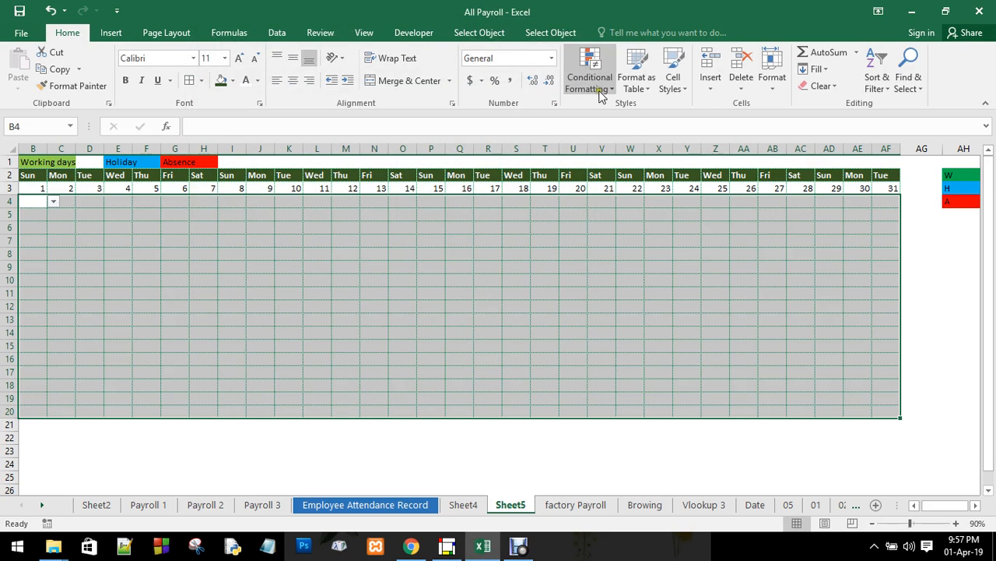
# Step: Add a third conditional formatting rule for B4:AF20, formatting only cells with Specific Text beginning with A
pyautogui.click(598, 85)
pyautogui.click(611, 268)
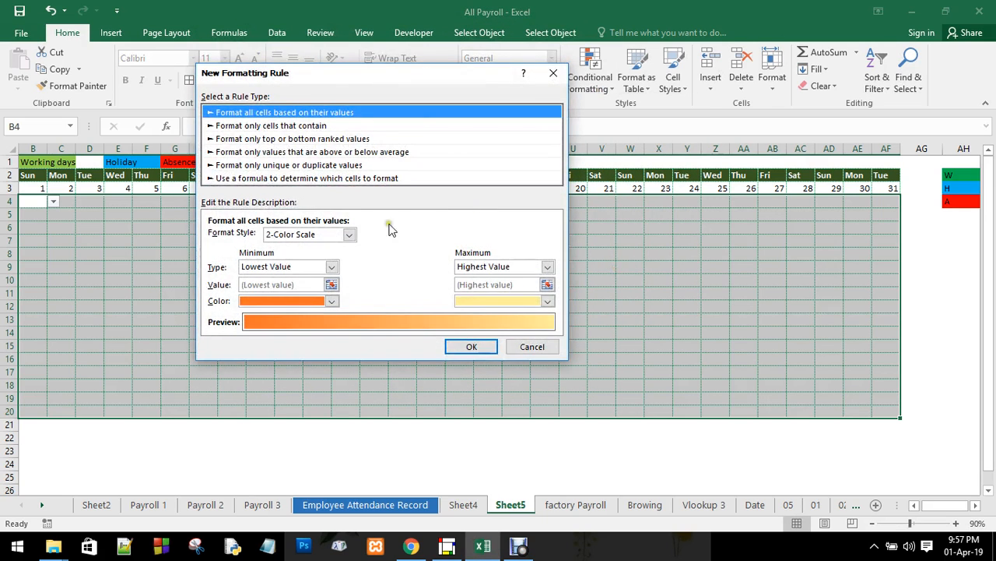
pyautogui.click(304, 126)
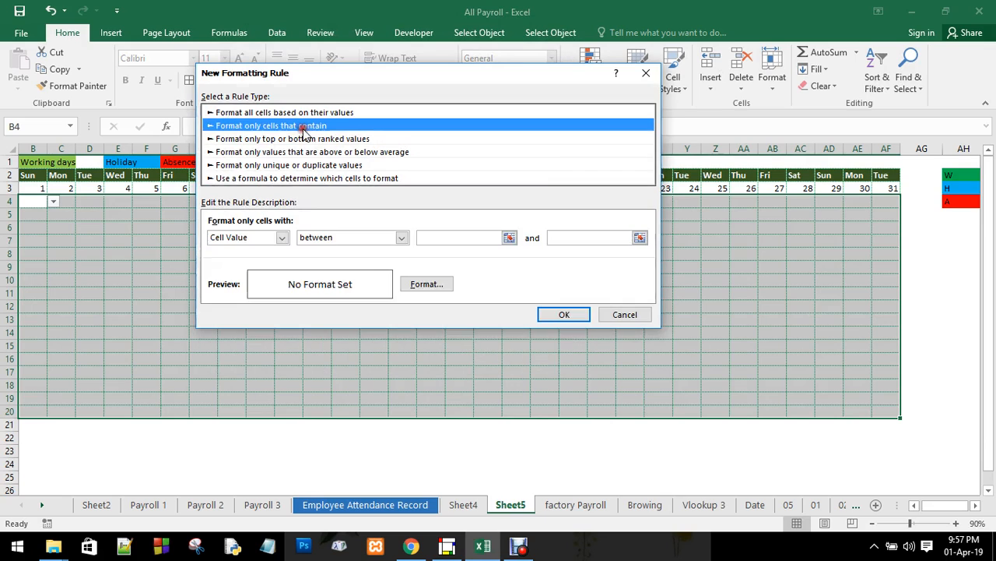
pyautogui.click(279, 237)
pyautogui.click(250, 260)
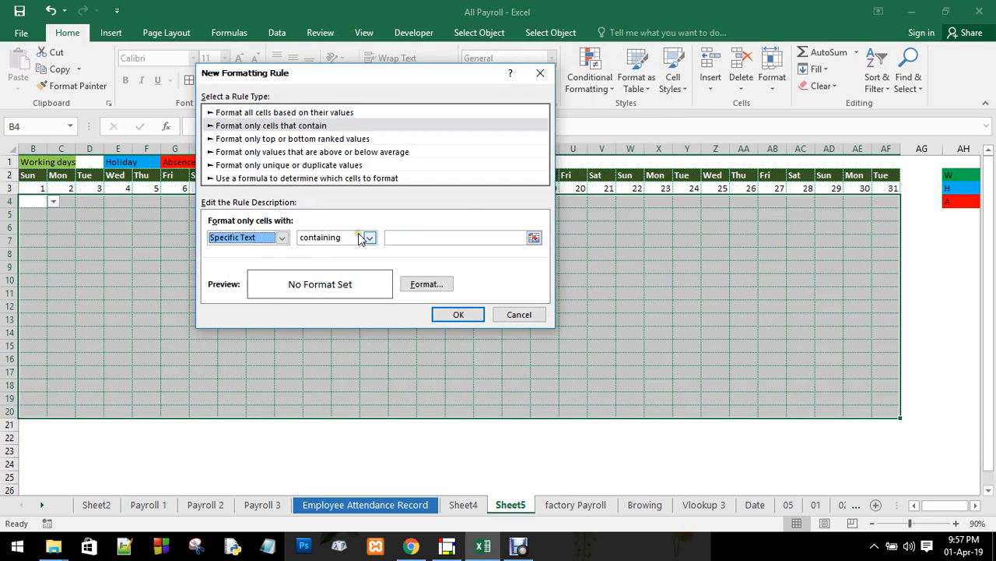
pyautogui.click(359, 236)
pyautogui.click(326, 271)
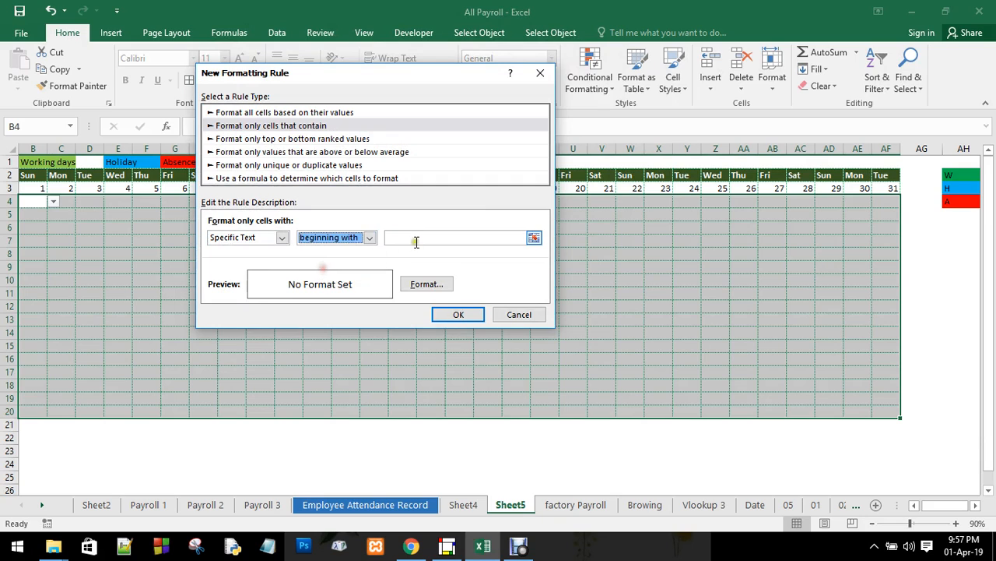
pyautogui.click(416, 241)
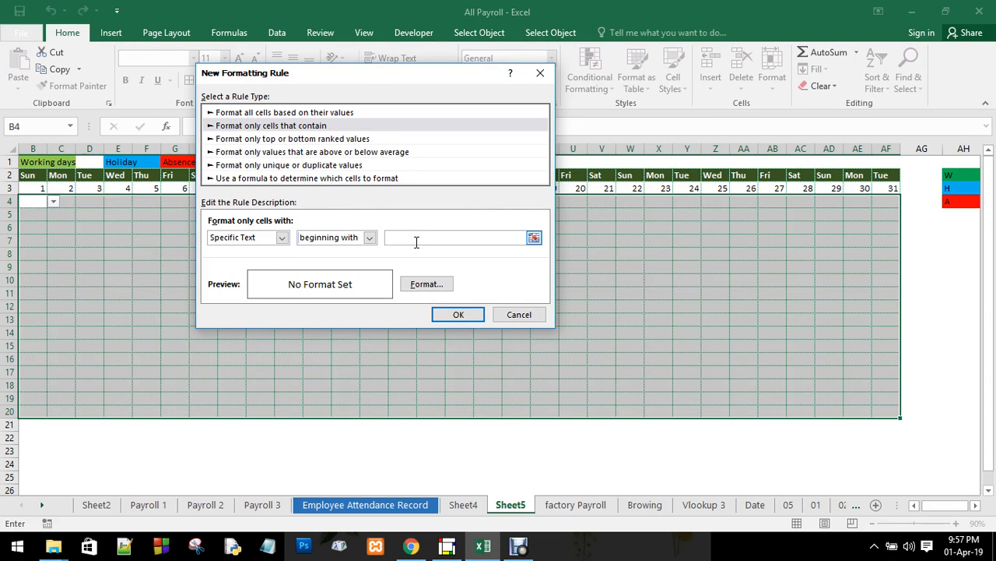
# Step: Give the A rule a red fill matching the Absence label, apply it and deselect the range
pyautogui.click(426, 283)
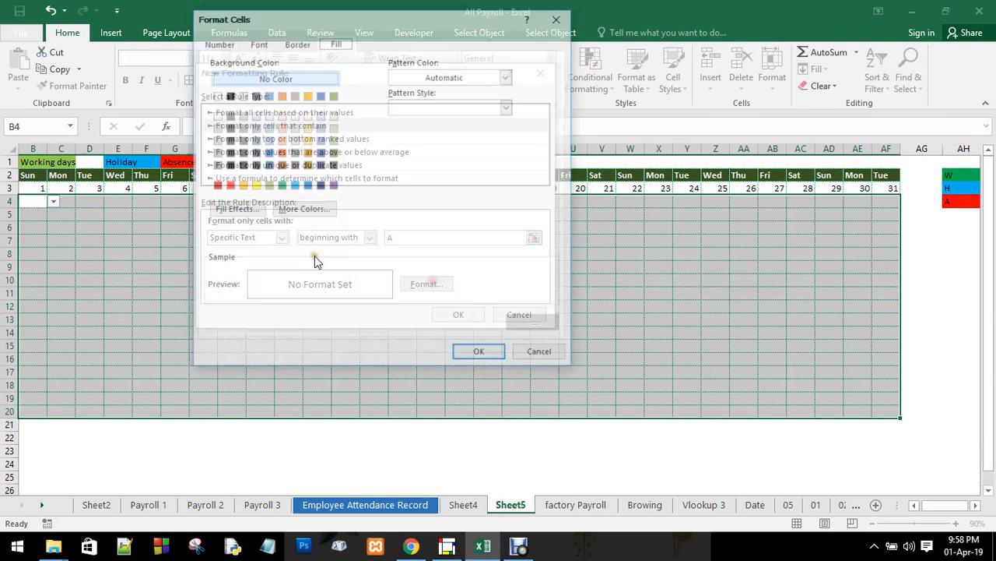
pyautogui.click(228, 185)
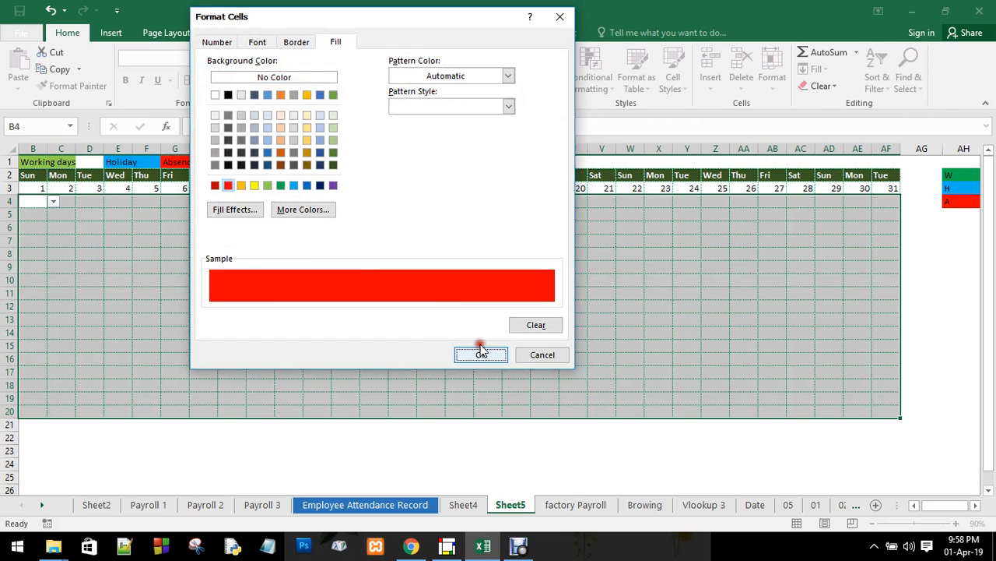
pyautogui.click(481, 353)
pyautogui.click(455, 315)
pyautogui.click(455, 318)
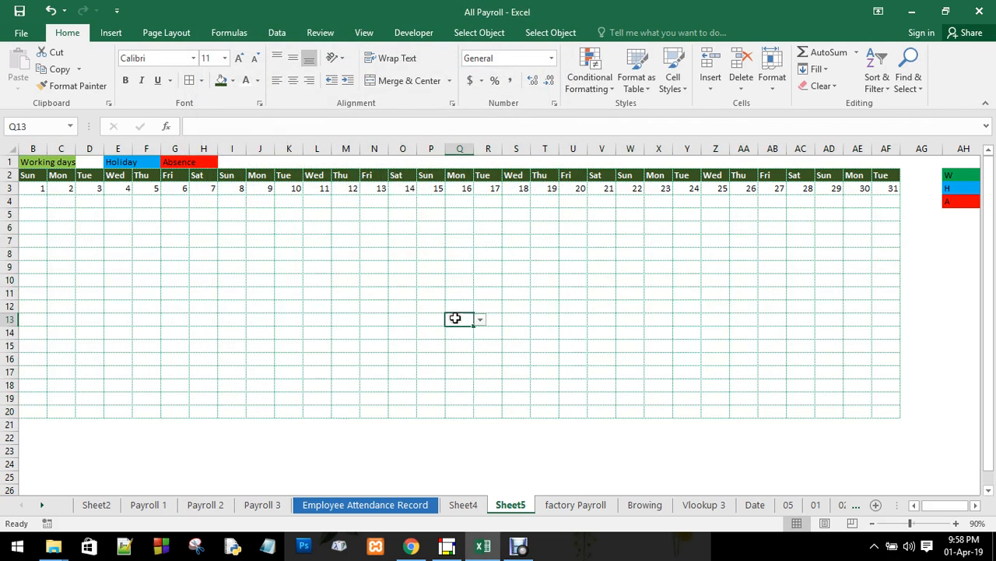
# Step: Test the colour rules by choosing W in M6, H in N6 and A in O6 from the dropdowns
pyautogui.click(341, 228)
pyautogui.click(366, 227)
pyautogui.click(365, 237)
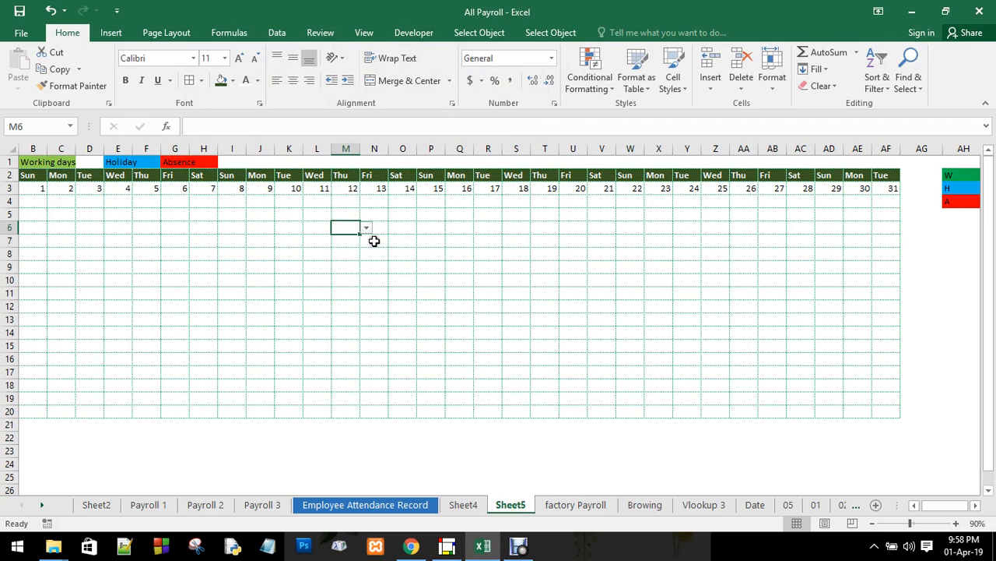
pyautogui.click(450, 269)
pyautogui.click(386, 228)
pyautogui.click(395, 227)
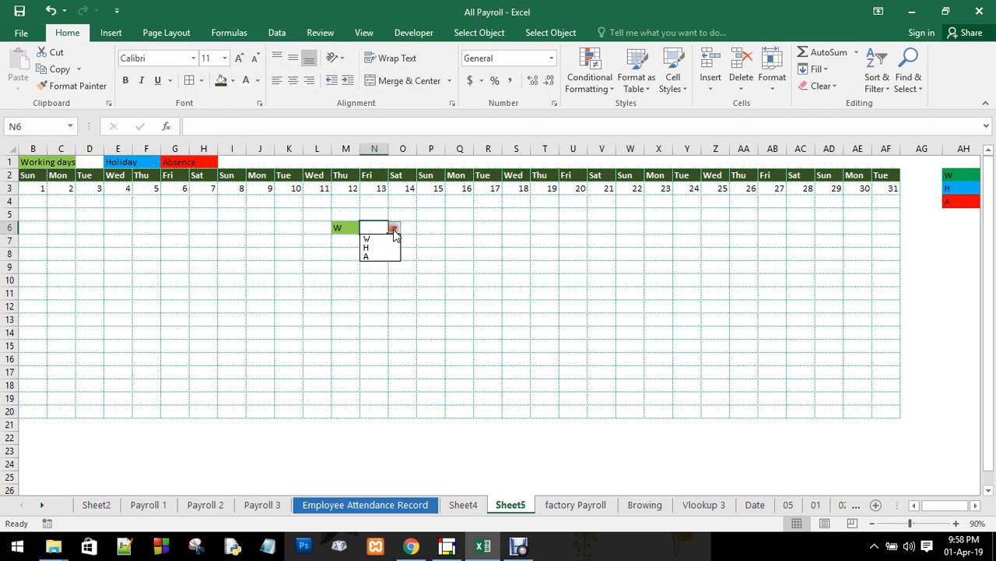
pyautogui.click(383, 248)
pyautogui.click(409, 227)
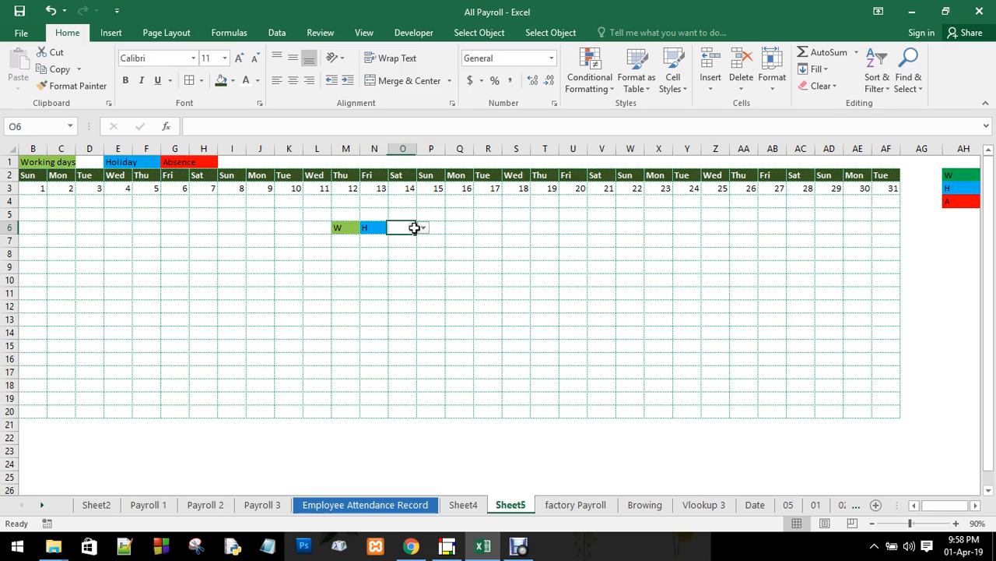
pyautogui.click(422, 228)
pyautogui.click(409, 256)
pyautogui.click(426, 297)
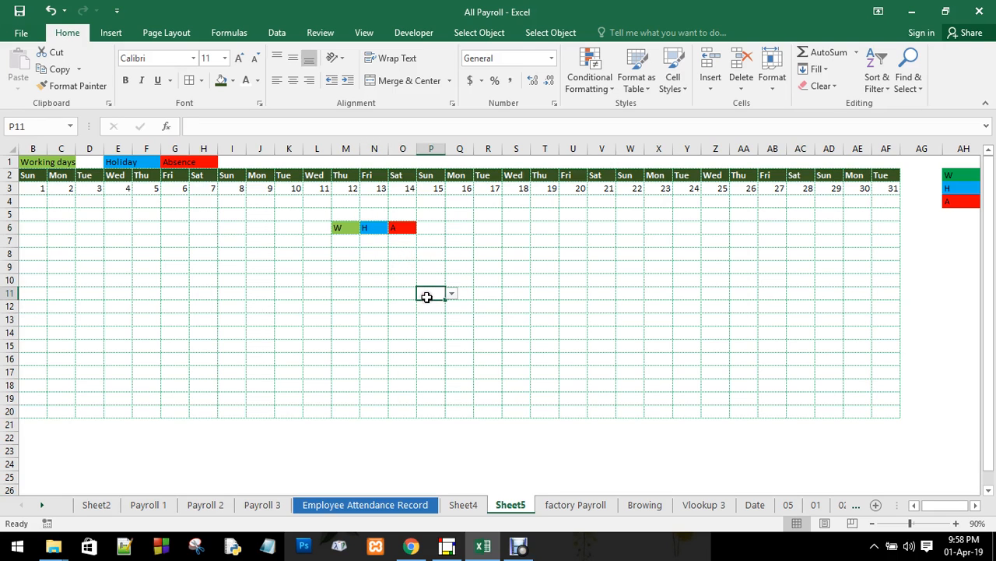
# Step: Review the attendance sheet at 100% zoom, including the employee name column and the coloured test entries
pyautogui.click(383, 333)
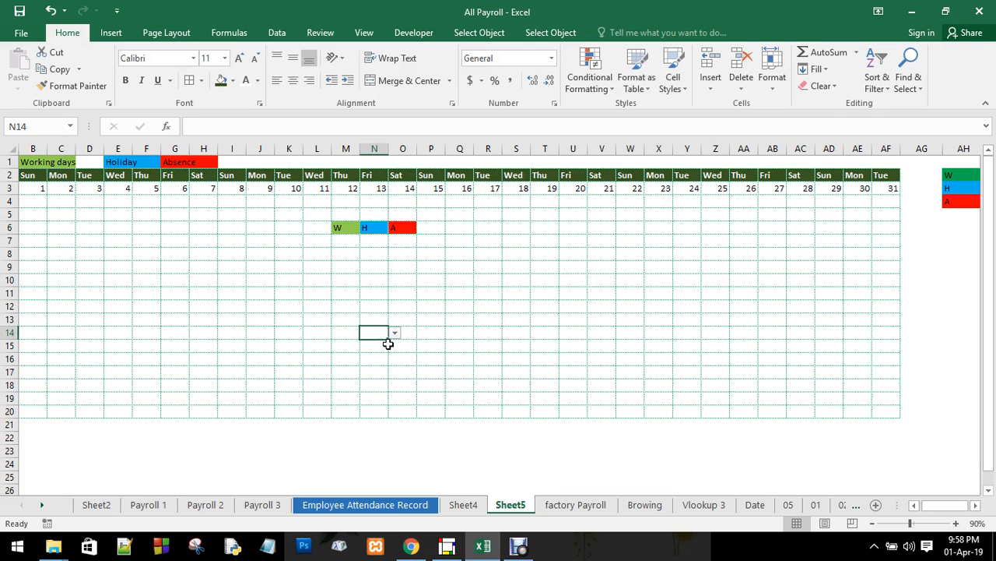
pyautogui.scroll(-5, 388, 343)
pyautogui.scroll(5, 387, 344)
pyautogui.click(956, 523)
pyautogui.click(102, 223)
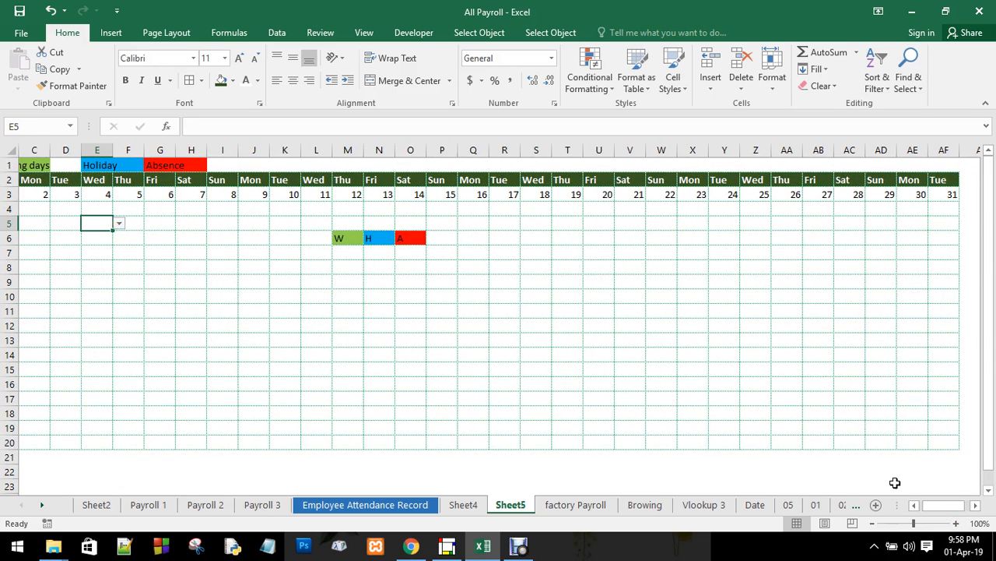
pyautogui.moveTo(933, 505); pyautogui.dragTo(875, 482)
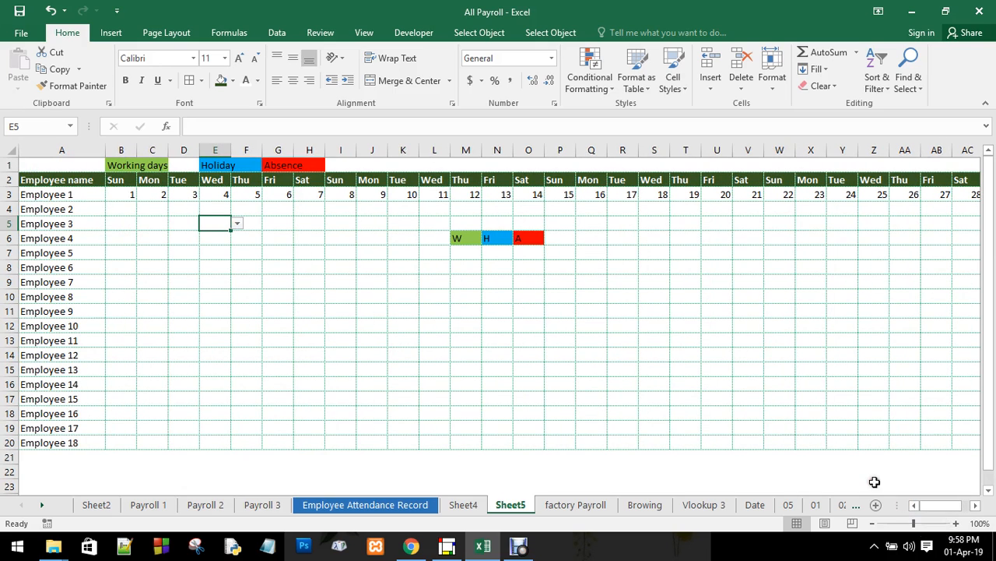
pyautogui.click(288, 227)
pyautogui.click(351, 224)
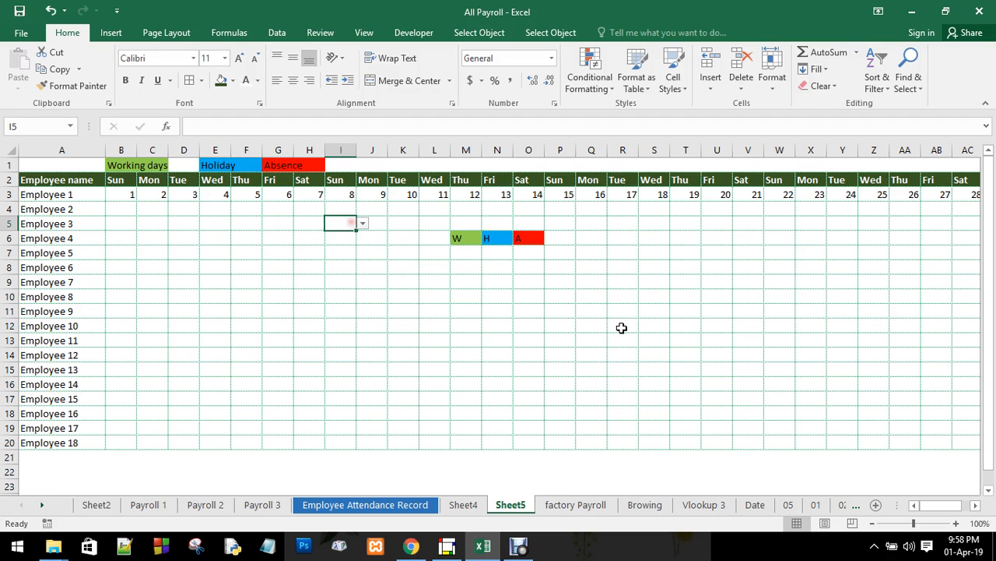
# Step: Test the dropdown under day 16 by choosing H in cell Q4
pyautogui.hscroll(5, 975, 506)
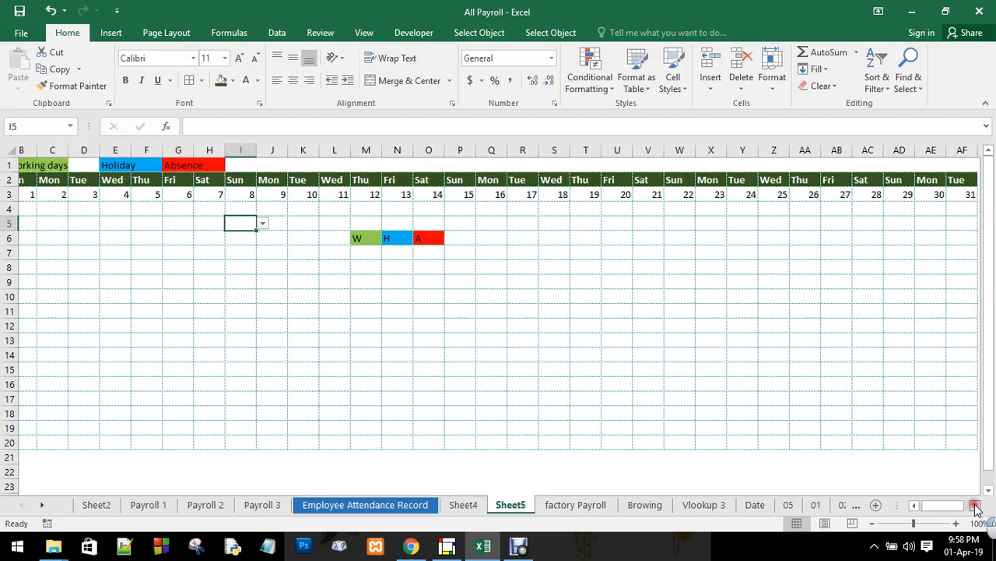
pyautogui.click(386, 235)
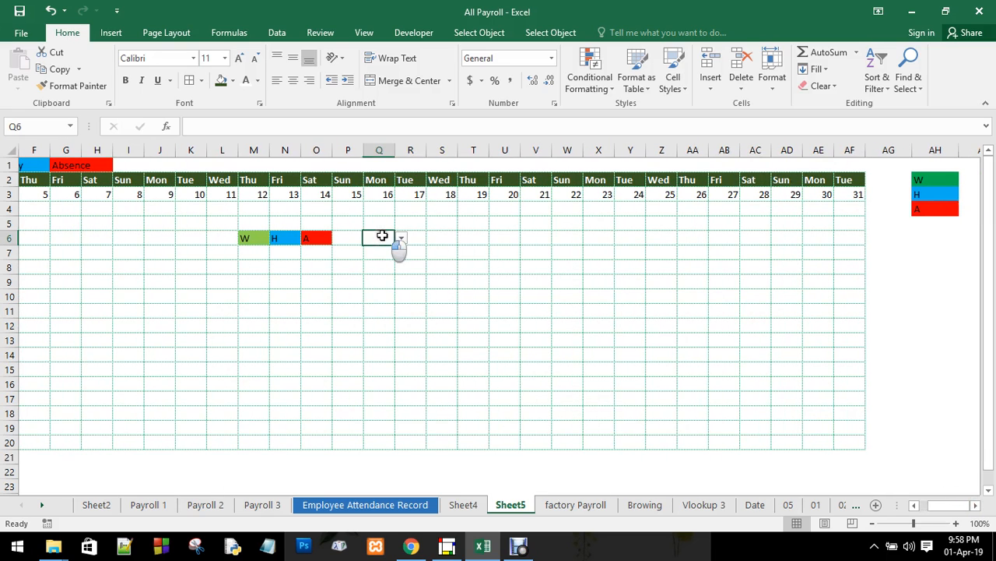
pyautogui.click(321, 211)
pyautogui.click(344, 206)
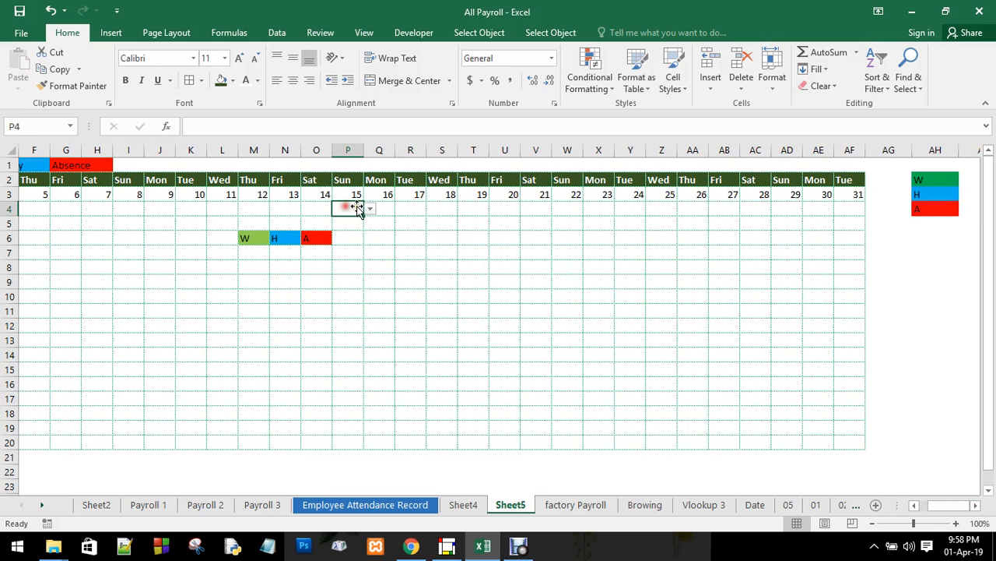
pyautogui.click(379, 208)
pyautogui.click(400, 211)
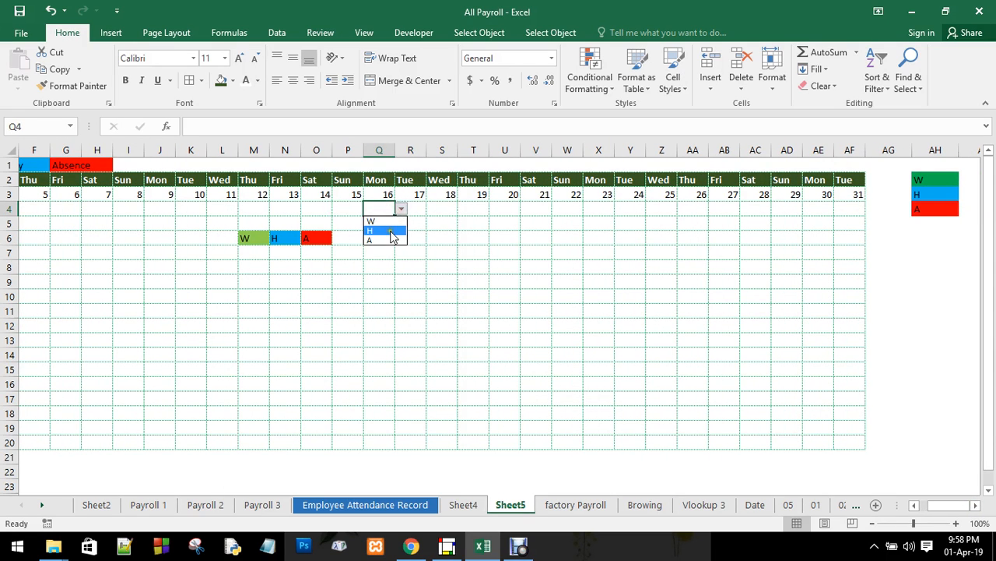
pyautogui.click(389, 229)
pyautogui.click(445, 233)
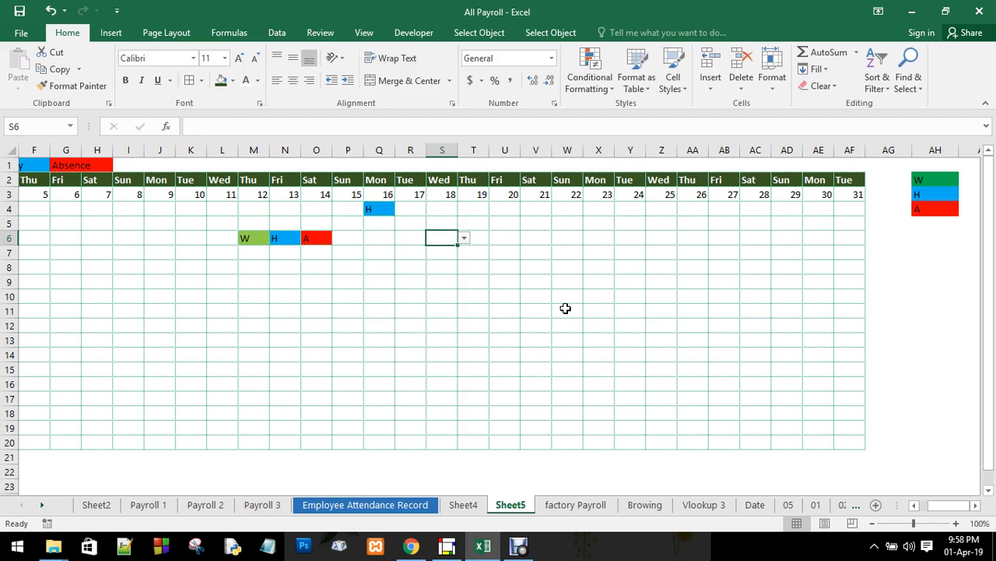
# Step: Insert a blank column directly after the day 31 column, at AG
pyautogui.click(975, 505)
pyautogui.click(975, 505)
pyautogui.click(975, 505)
pyautogui.click(976, 505)
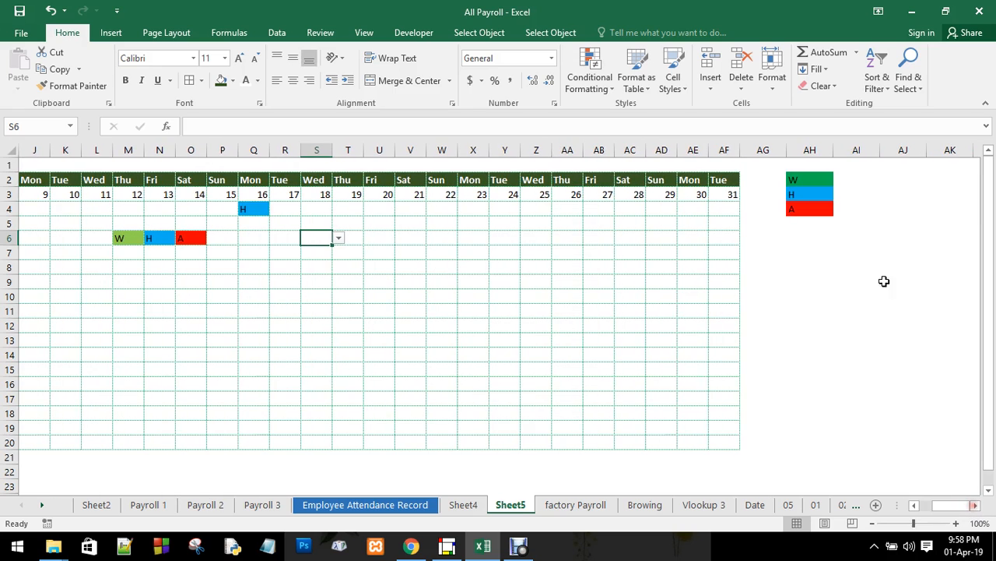
pyautogui.click(781, 150)
pyautogui.rightClick(782, 151)
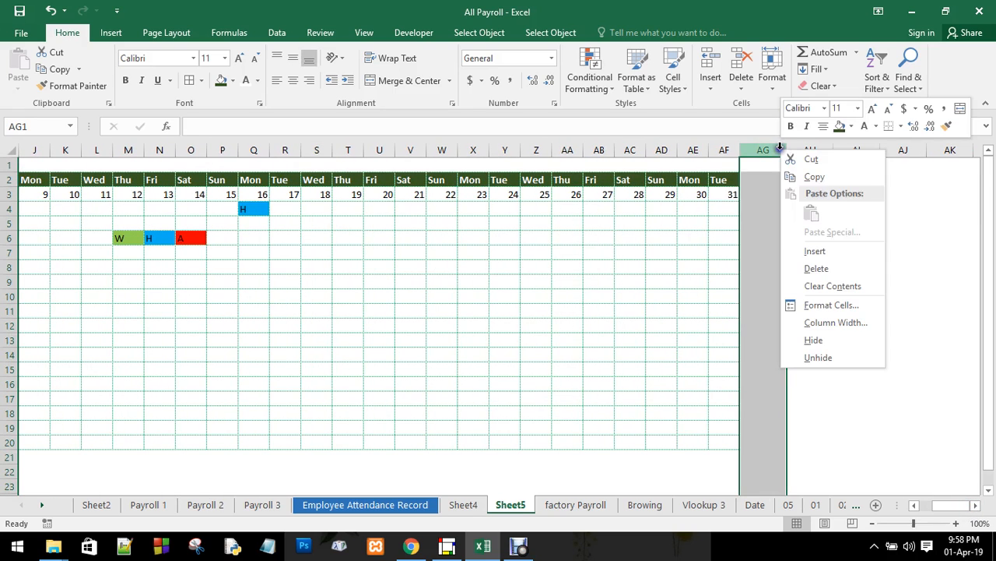
pyautogui.click(816, 250)
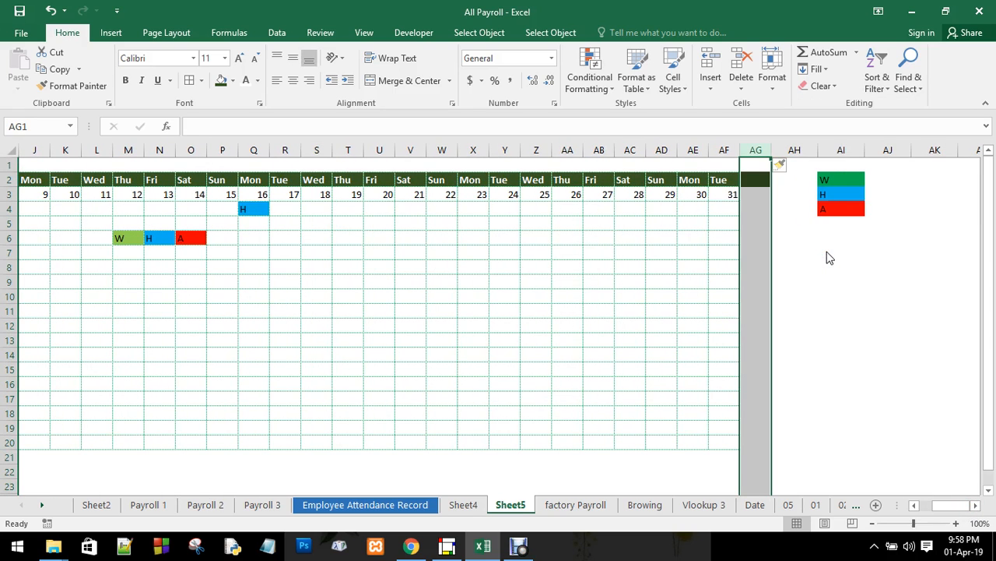
pyautogui.click(834, 251)
# Step: Widen column AG slightly, insert another column at AG and widen it to match
pyautogui.moveTo(771, 150); pyautogui.dragTo(780, 150)
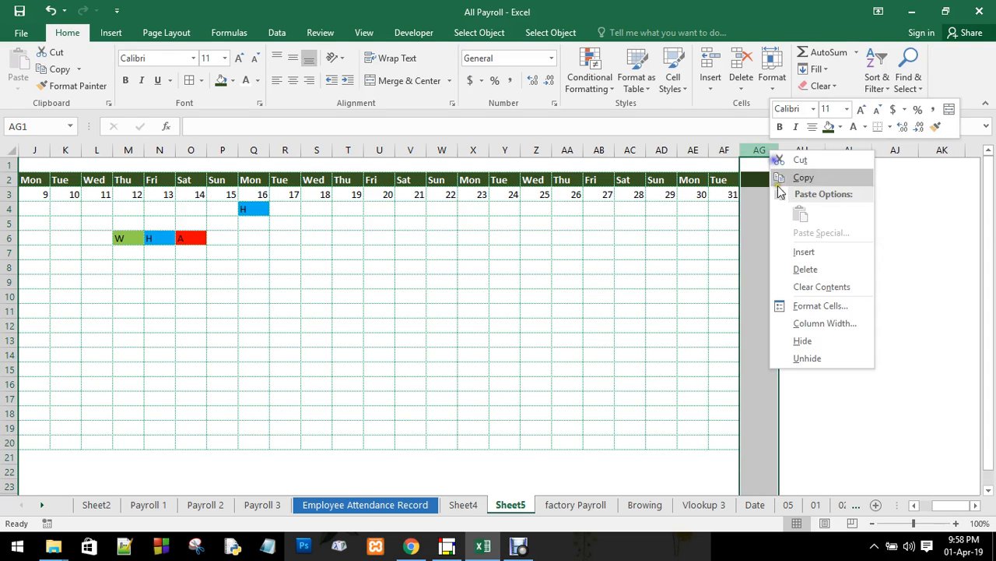
pyautogui.click(803, 252)
pyautogui.click(872, 263)
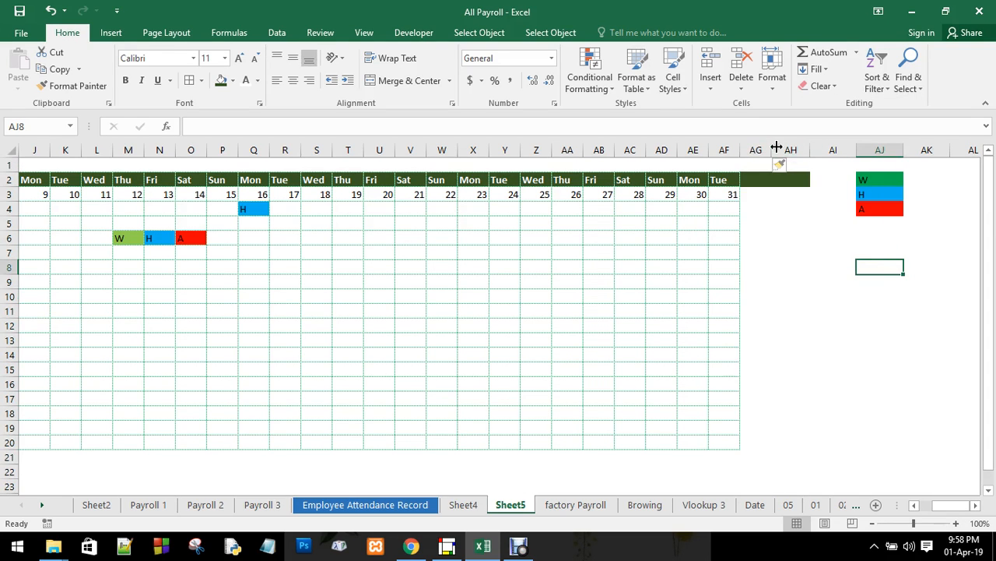
pyautogui.moveTo(776, 148); pyautogui.dragTo(783, 148)
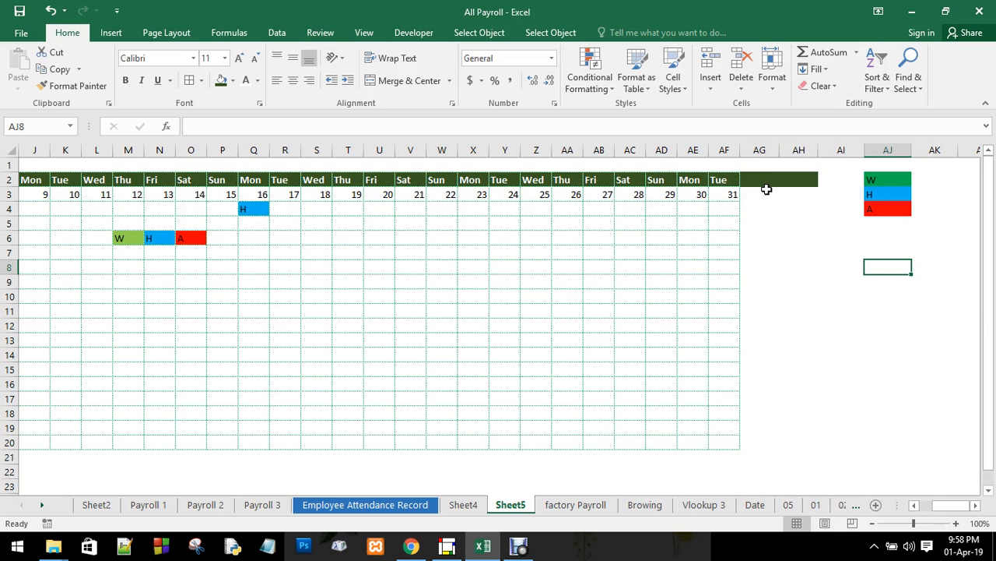
# Step: Enter the summary headings W in AG3, H in AH3 and A in AI3
pyautogui.click(766, 191)
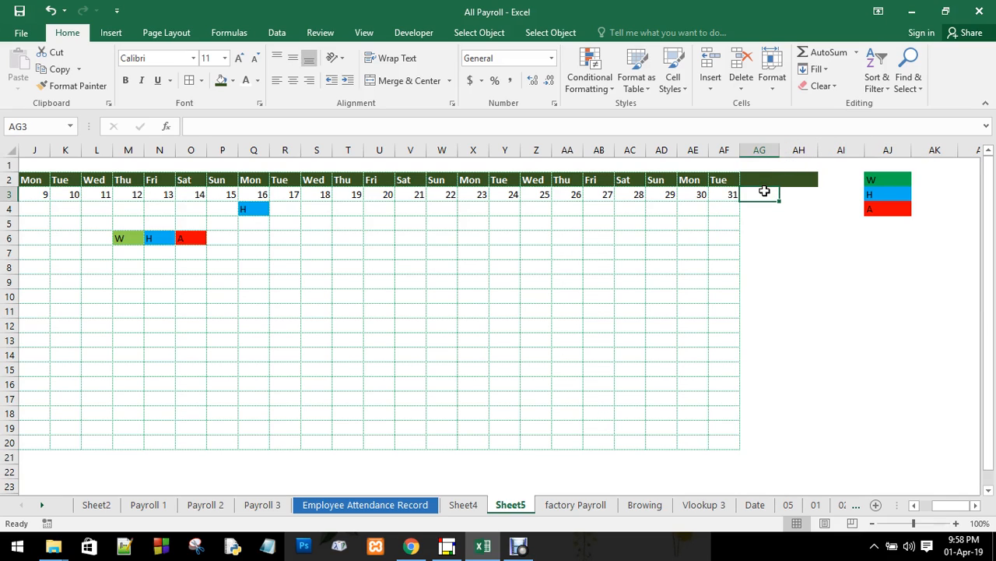
pyautogui.write('W')
pyautogui.click(790, 208)
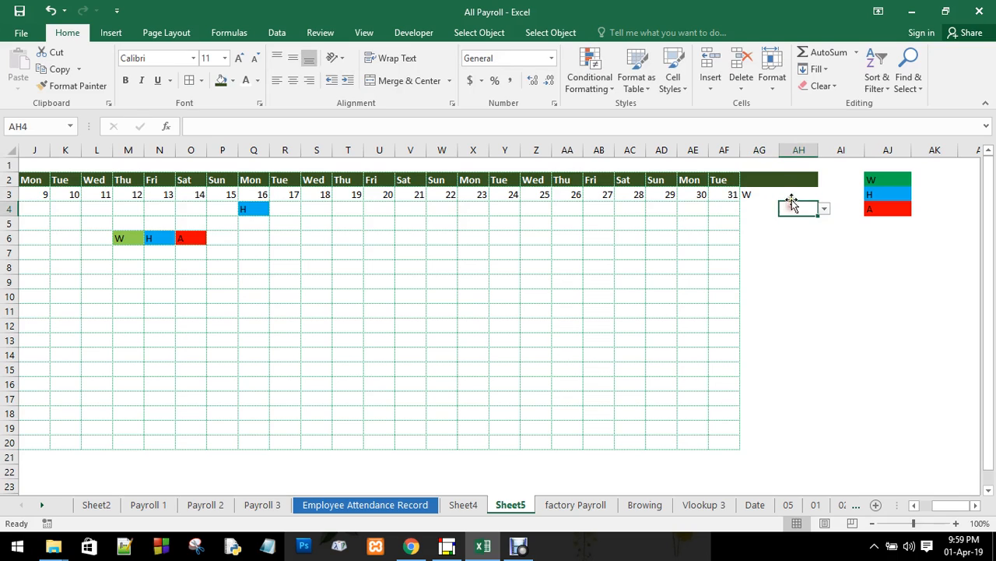
pyautogui.click(774, 194)
pyautogui.click(789, 195)
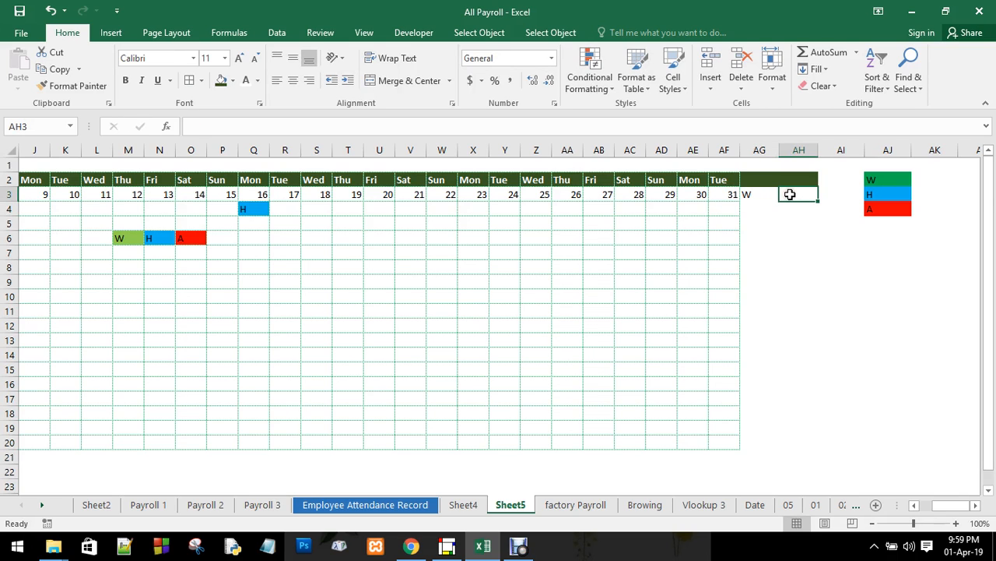
pyautogui.write('H')
pyautogui.click(827, 194)
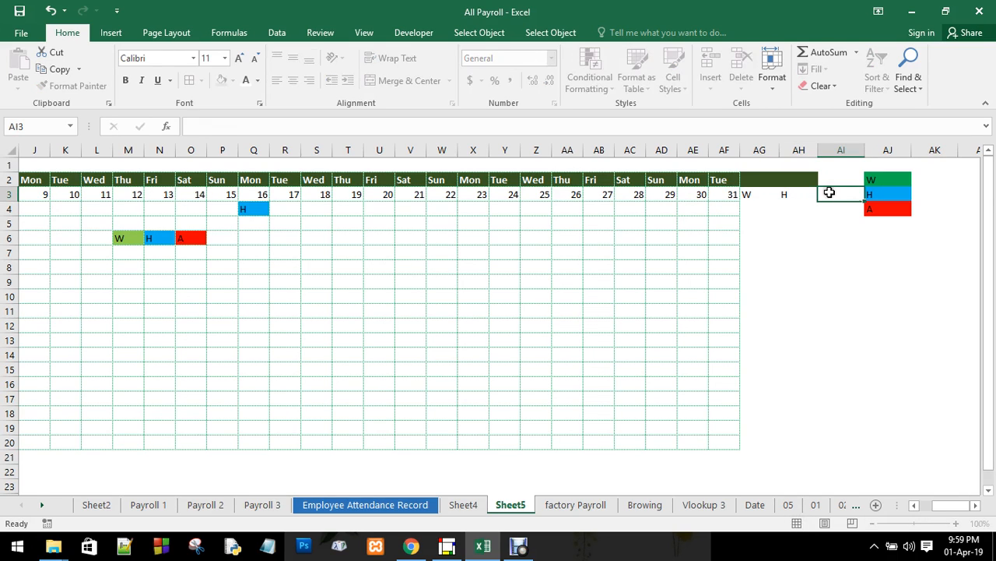
pyautogui.write('A')
pyautogui.click(841, 253)
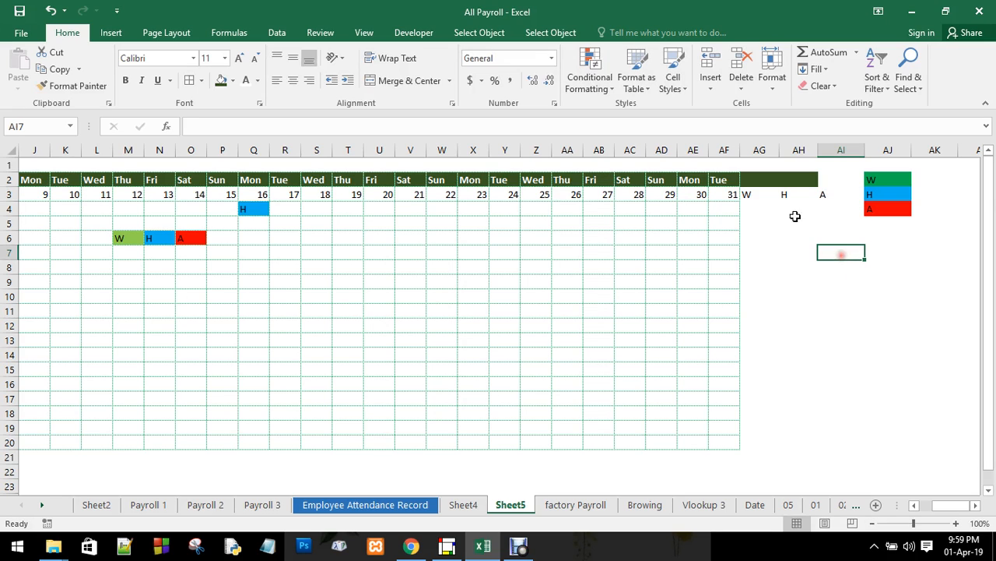
# Step: Fill the summary headings to match the W/H/A source list: AG3 green, AH3 light blue and AI3 red
pyautogui.click(872, 180)
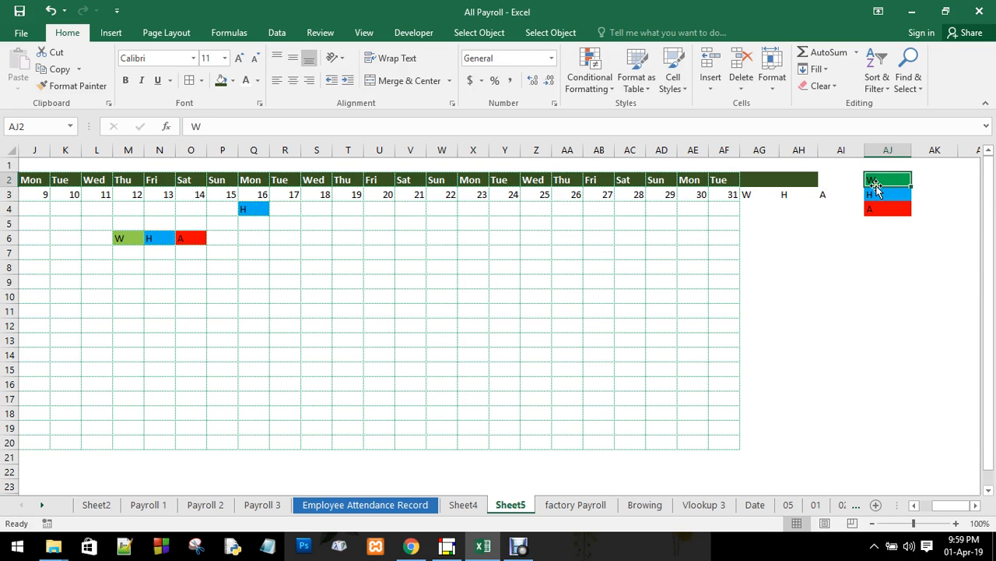
pyautogui.click(841, 251)
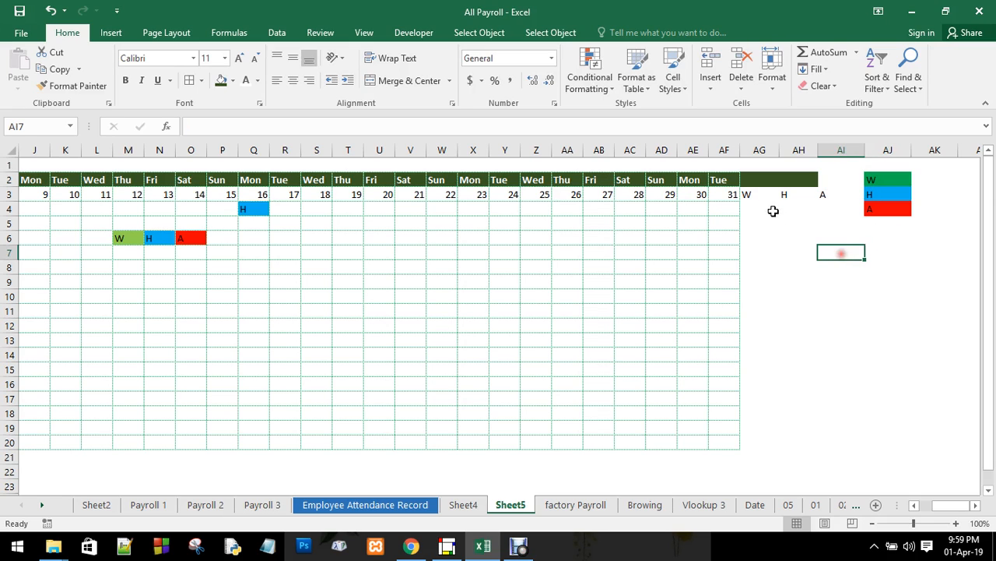
pyautogui.click(757, 199)
pyautogui.click(232, 80)
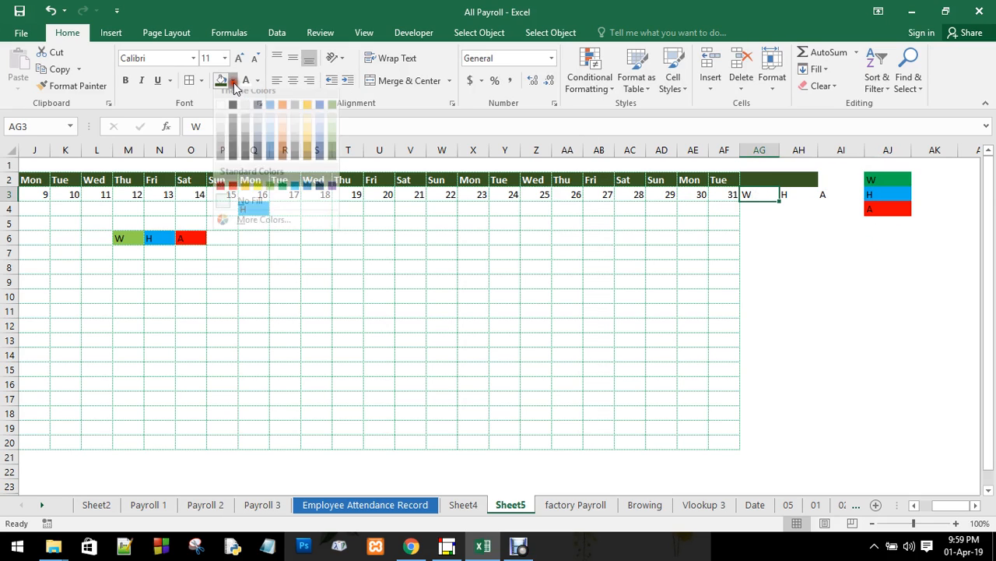
pyautogui.click(284, 193)
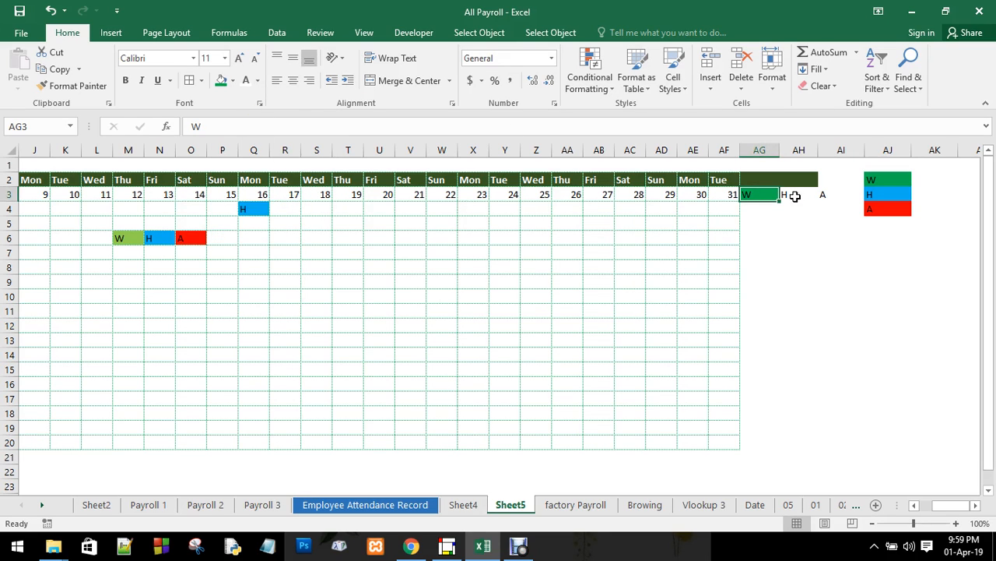
pyautogui.click(795, 196)
pyautogui.click(232, 80)
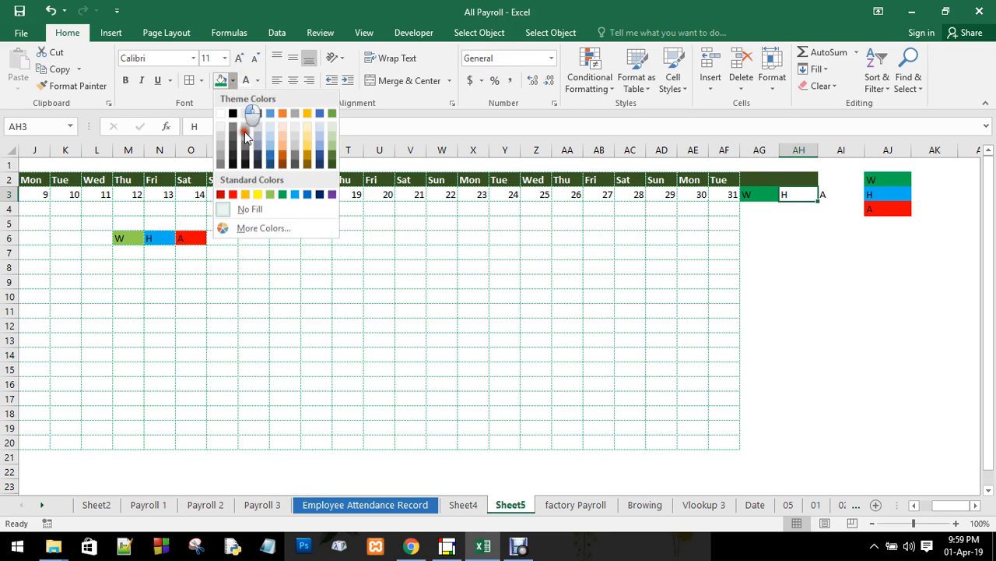
pyautogui.click(295, 194)
pyautogui.click(832, 195)
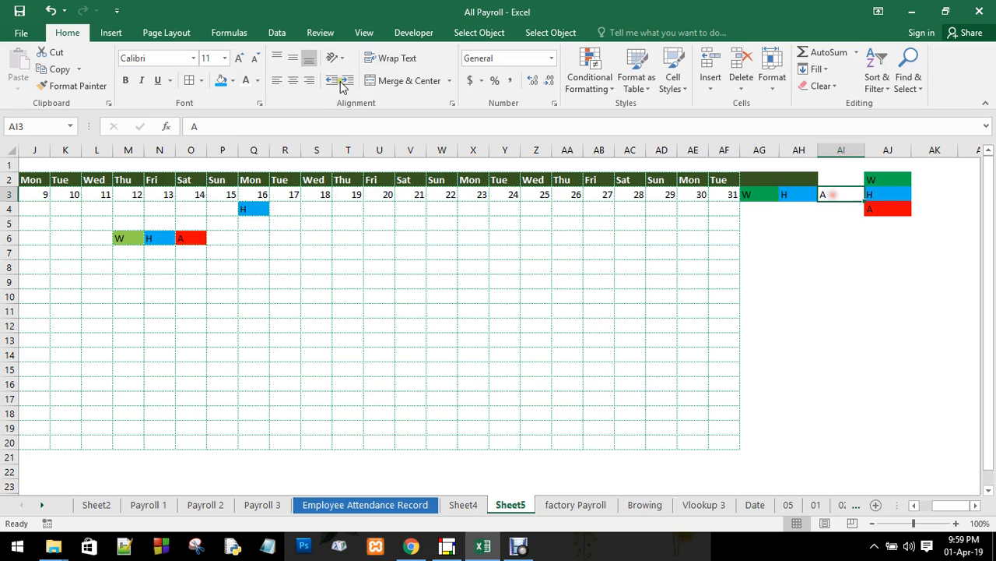
pyautogui.click(232, 80)
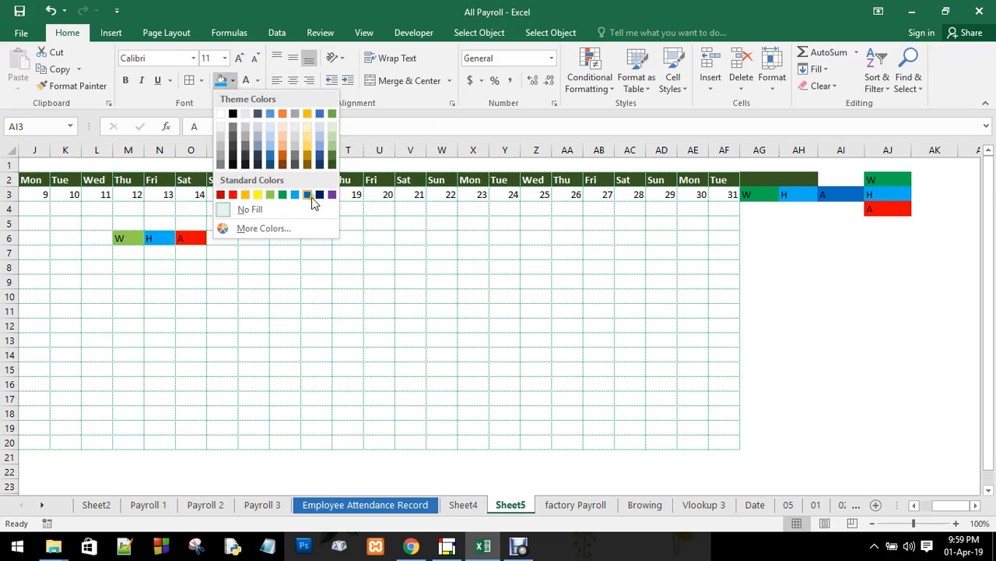
pyautogui.click(232, 194)
pyautogui.click(688, 281)
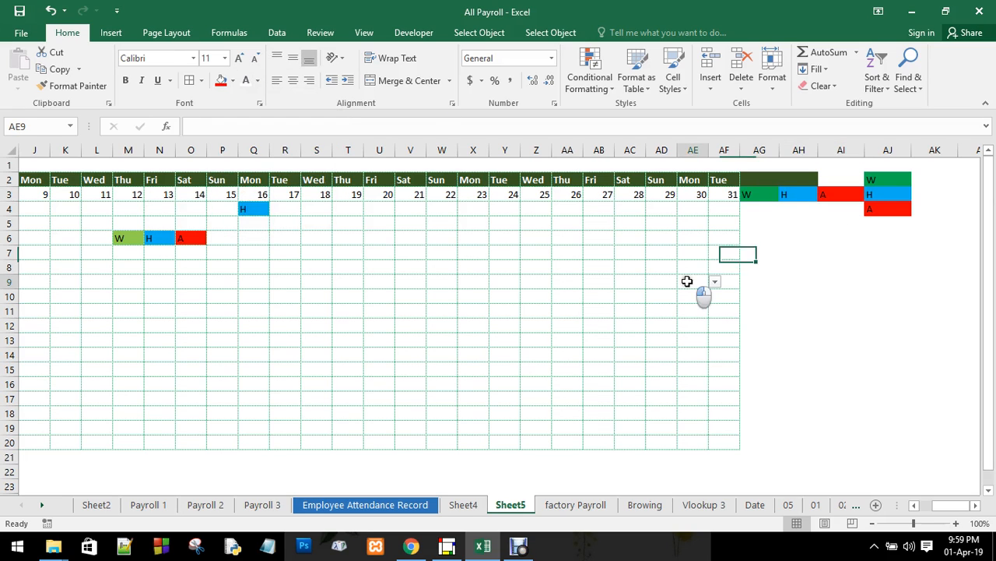
# Step: Fill cell AI2 with the darkest theme green to extend the header band over the summary columns
pyautogui.click(801, 180)
pyautogui.click(833, 177)
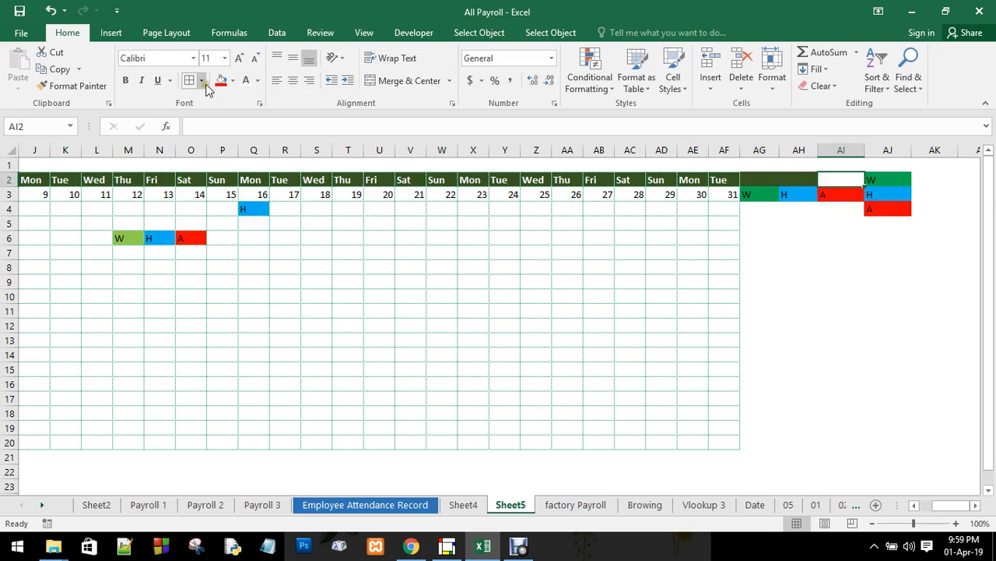
pyautogui.click(232, 81)
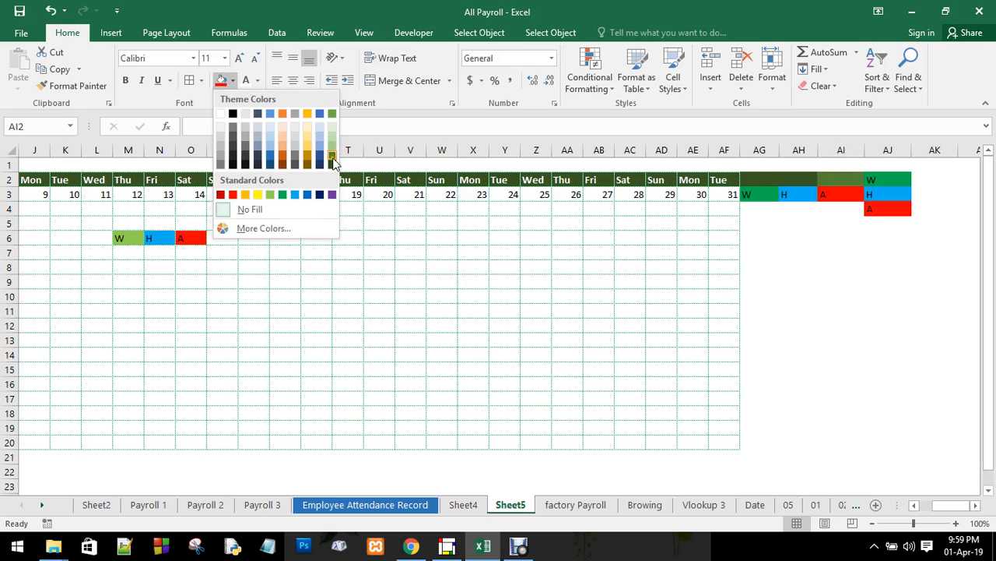
pyautogui.click(332, 163)
# Step: Apply thin dotted green top, left, right and inside borders to the summary range AG4:AI20
pyautogui.moveTo(761, 262); pyautogui.dragTo(778, 246)
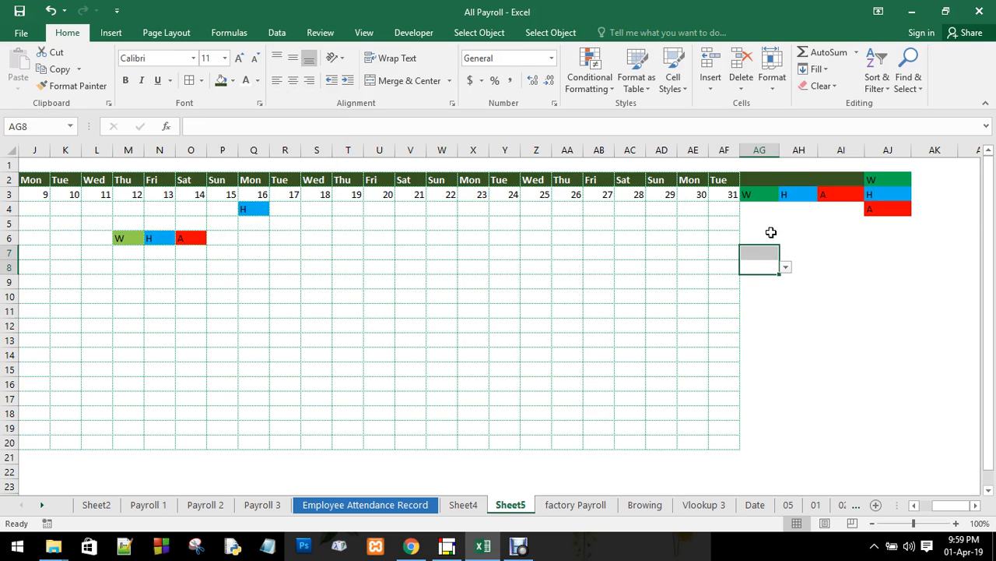
pyautogui.moveTo(757, 211); pyautogui.dragTo(849, 443)
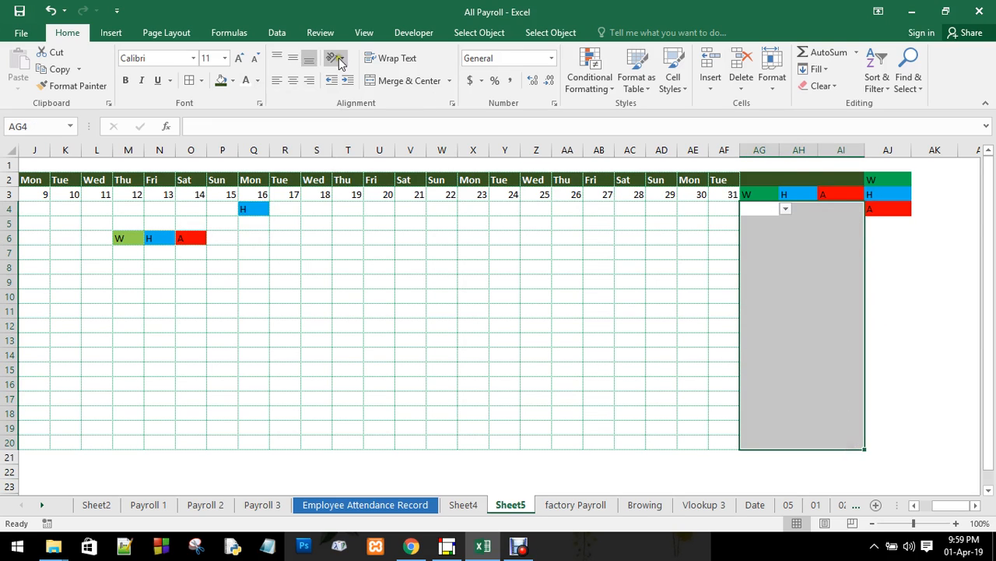
pyautogui.click(200, 80)
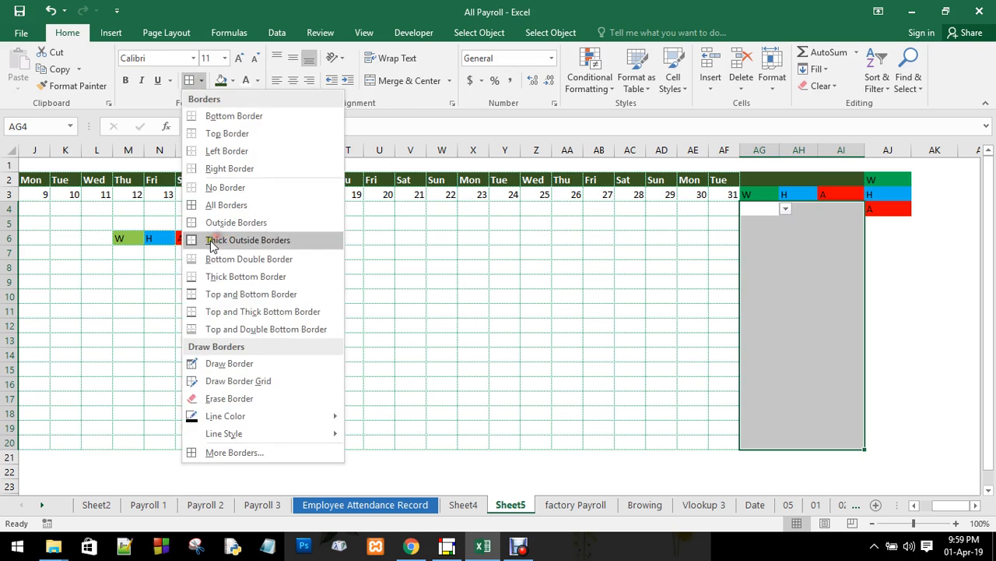
pyautogui.click(226, 452)
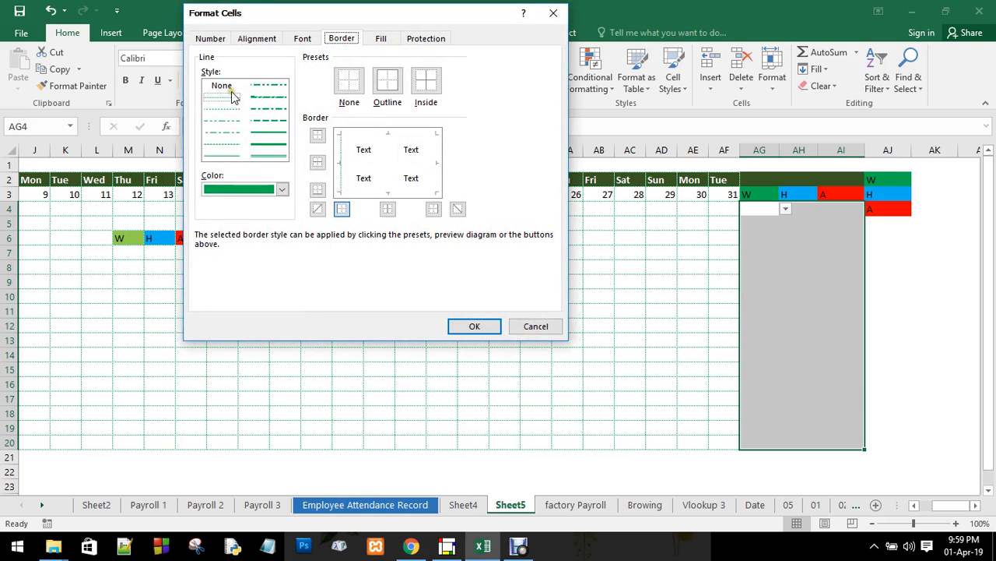
pyautogui.click(386, 135)
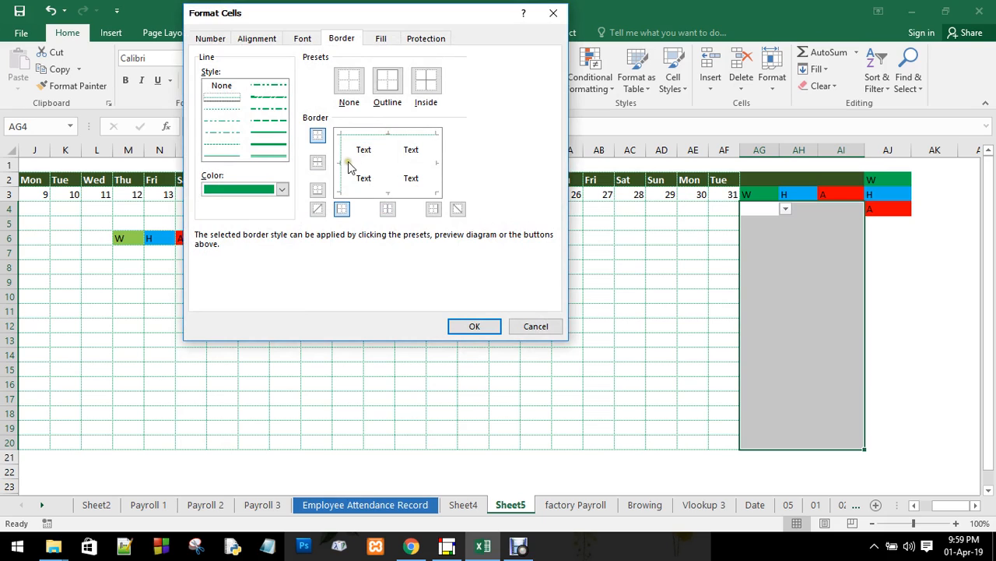
pyautogui.click(340, 166)
pyautogui.click(383, 163)
pyautogui.click(389, 160)
pyautogui.click(431, 162)
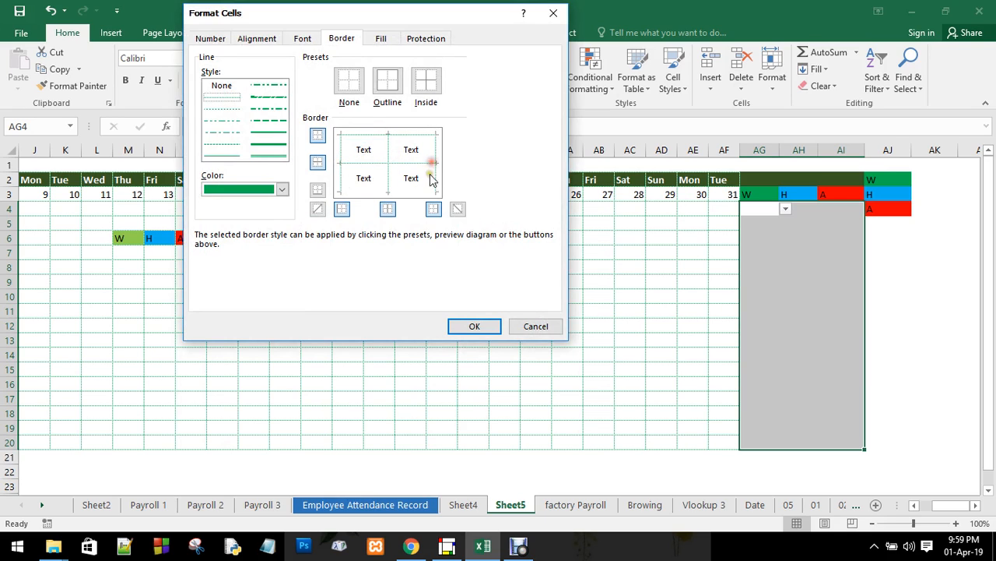
pyautogui.click(474, 326)
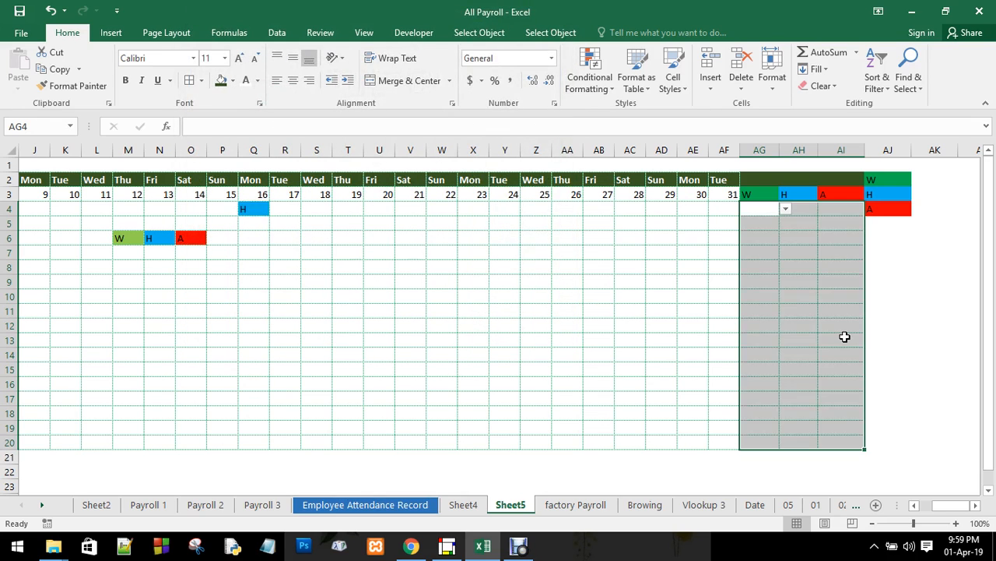
pyautogui.click(846, 336)
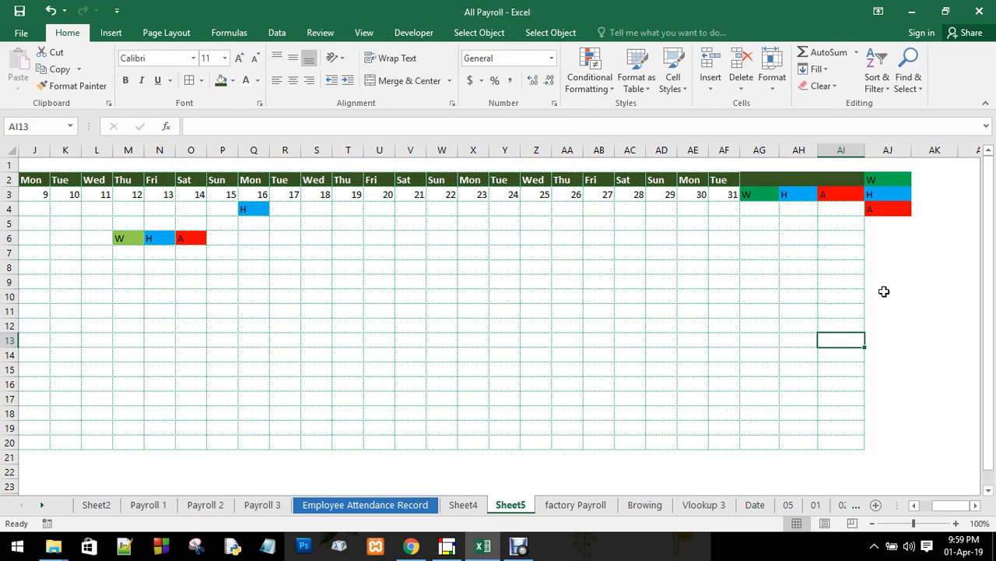
pyautogui.click(822, 252)
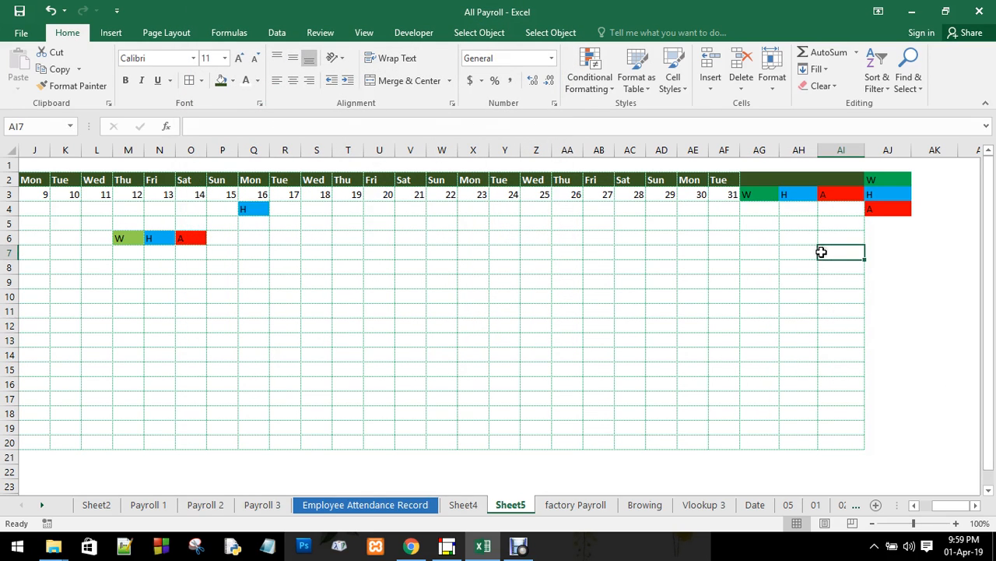
# Step: Try to enter the formula =COUNTIF(B4:AF4,"W") in AG4 to count the first attendance row's W entries
pyautogui.click(761, 209)
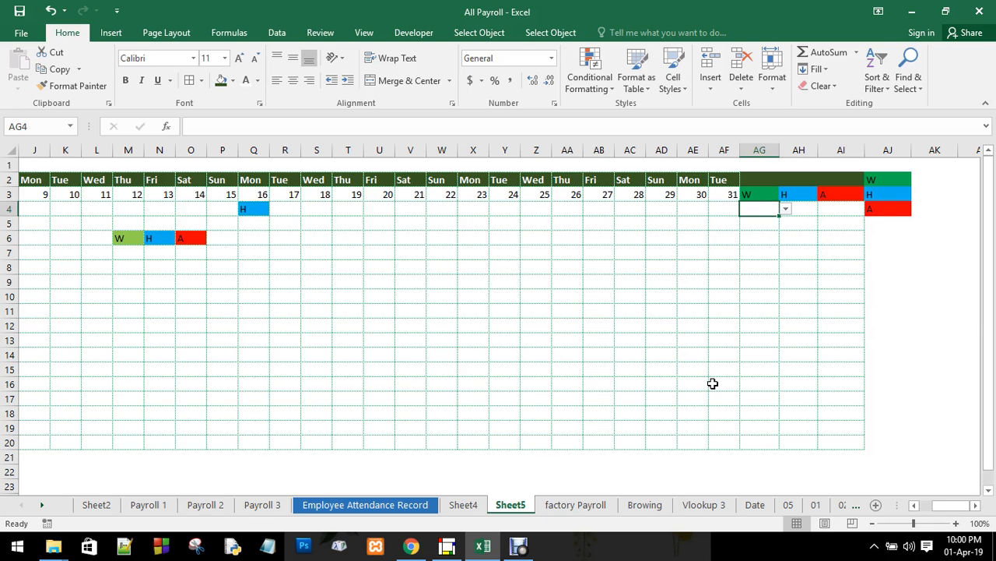
pyautogui.write('=')
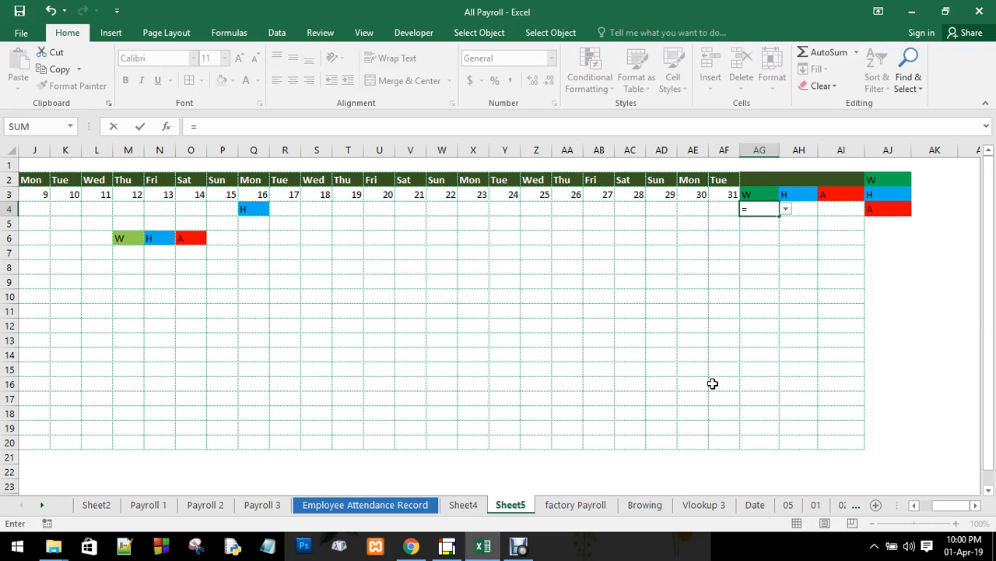
pyautogui.write('c')
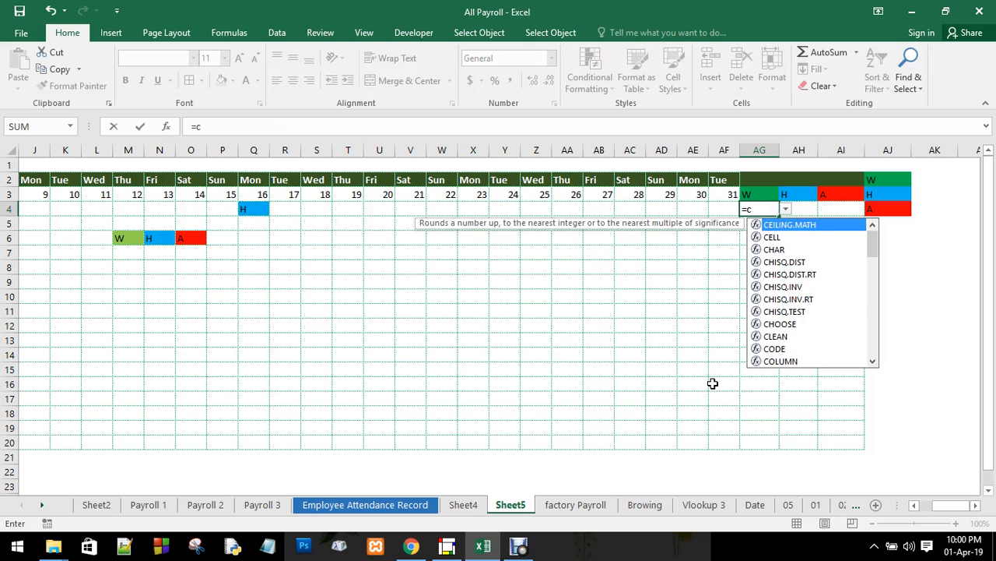
pyautogui.write('ountif')
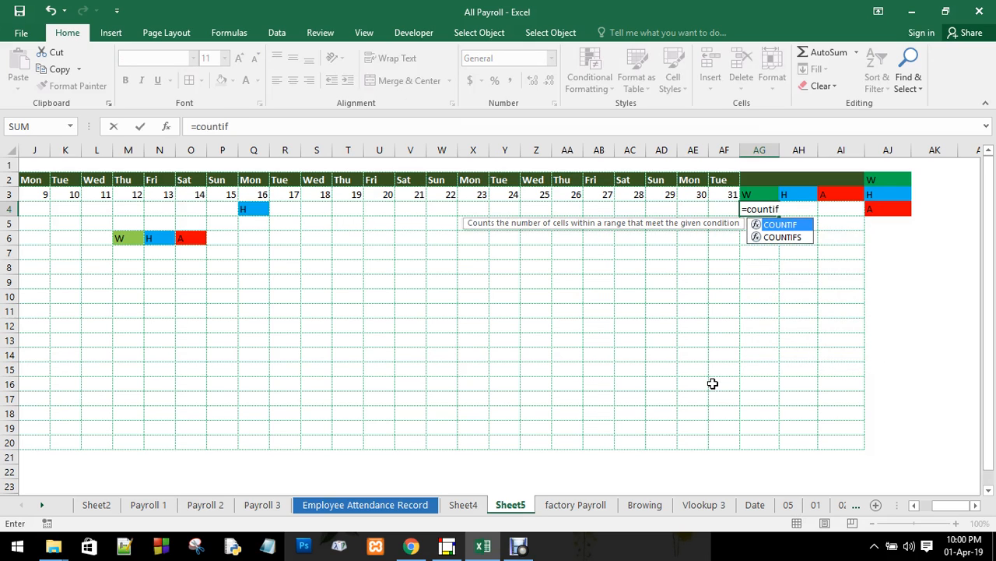
pyautogui.press('Tab')
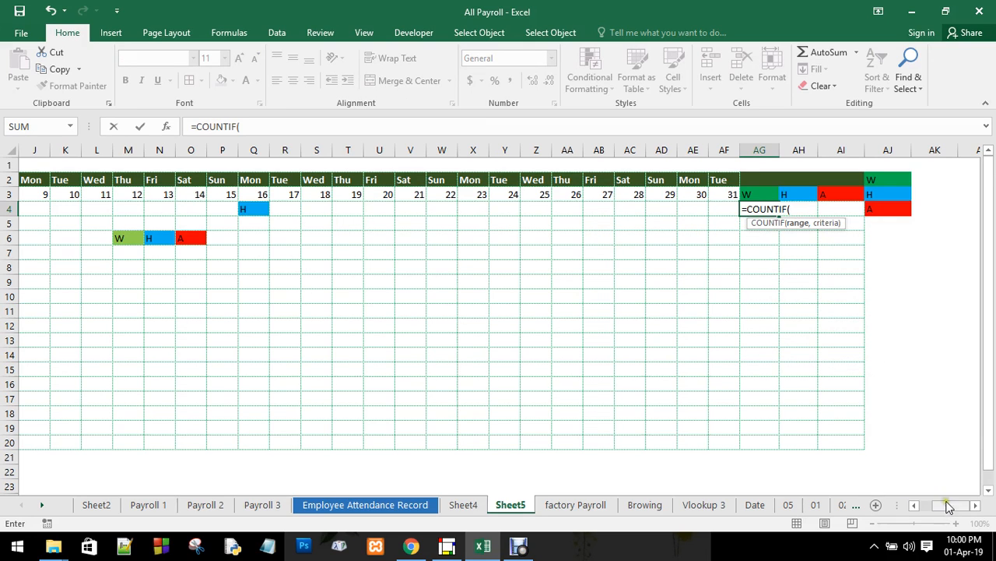
pyautogui.moveTo(958, 506); pyautogui.dragTo(873, 508)
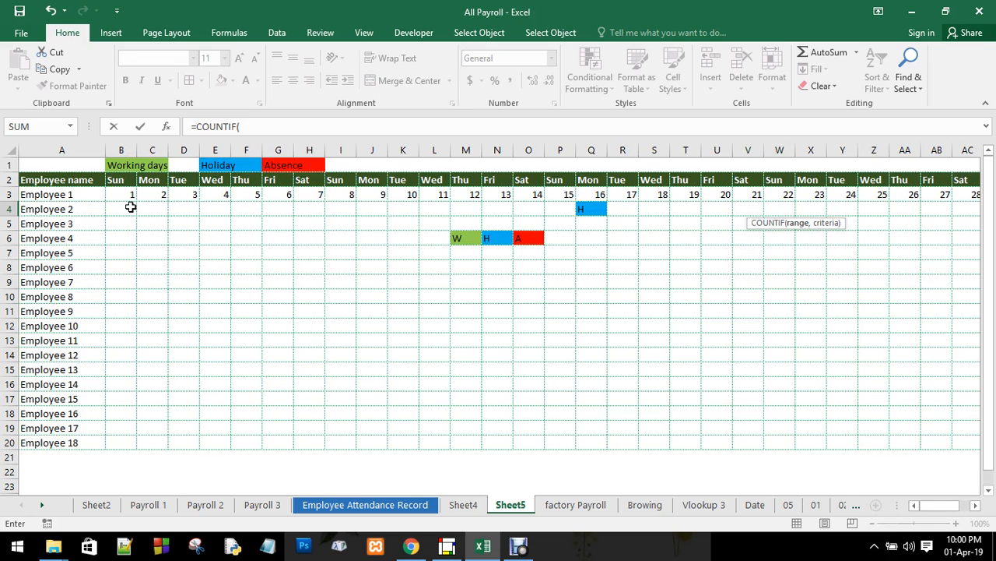
pyautogui.moveTo(131, 207); pyautogui.dragTo(787, 212)
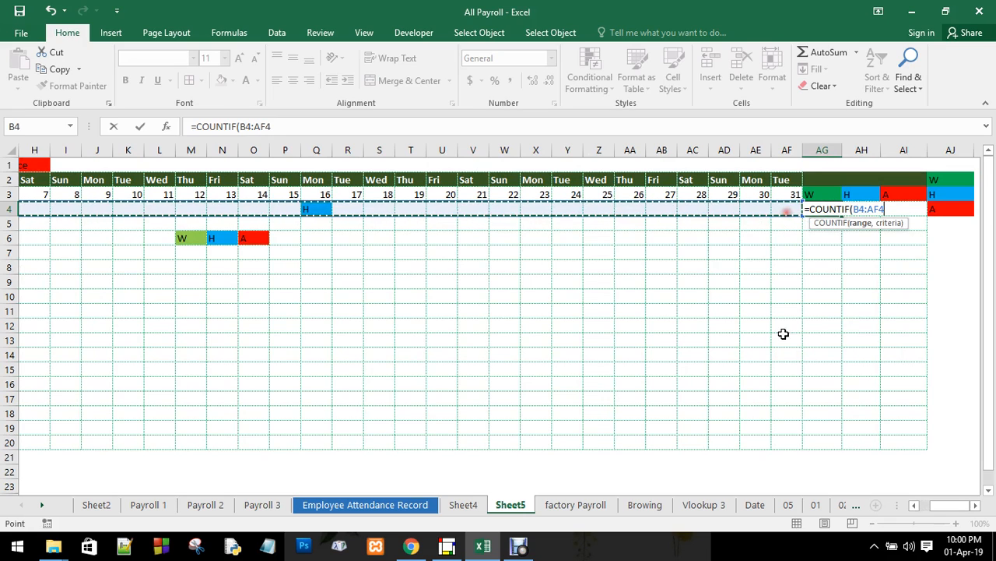
pyautogui.write(',"W')
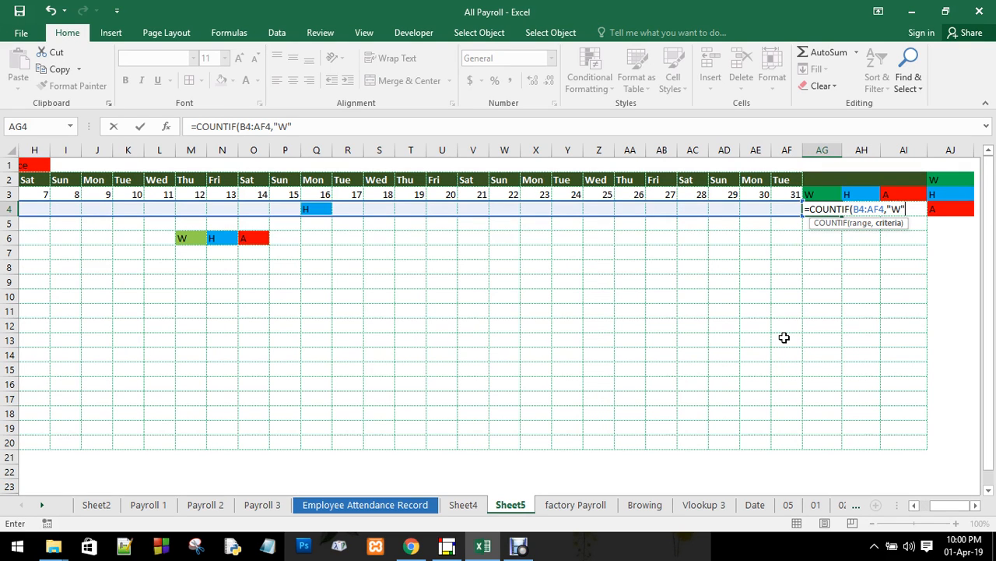
pyautogui.write('")')
pyautogui.press('Return')
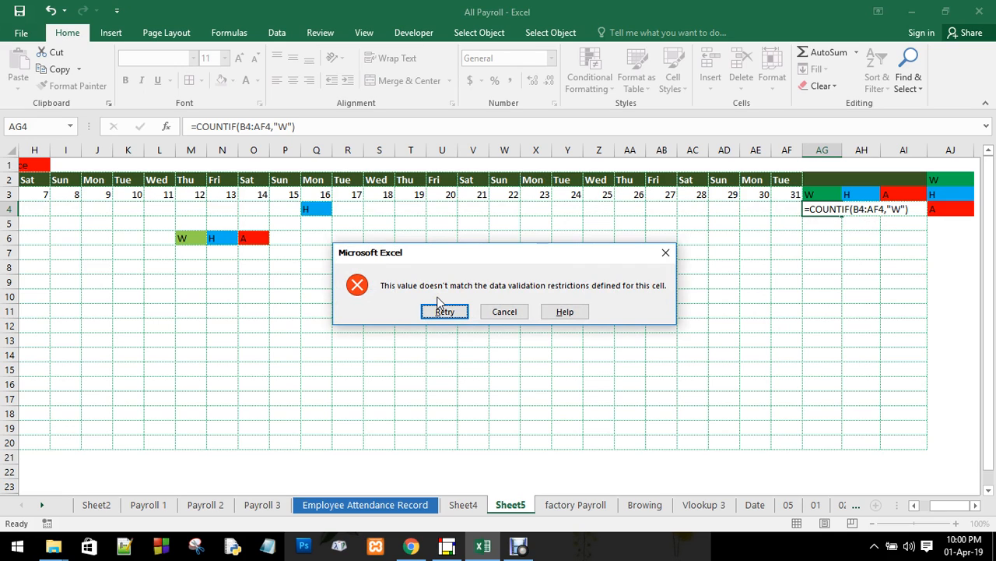
pyautogui.click(502, 311)
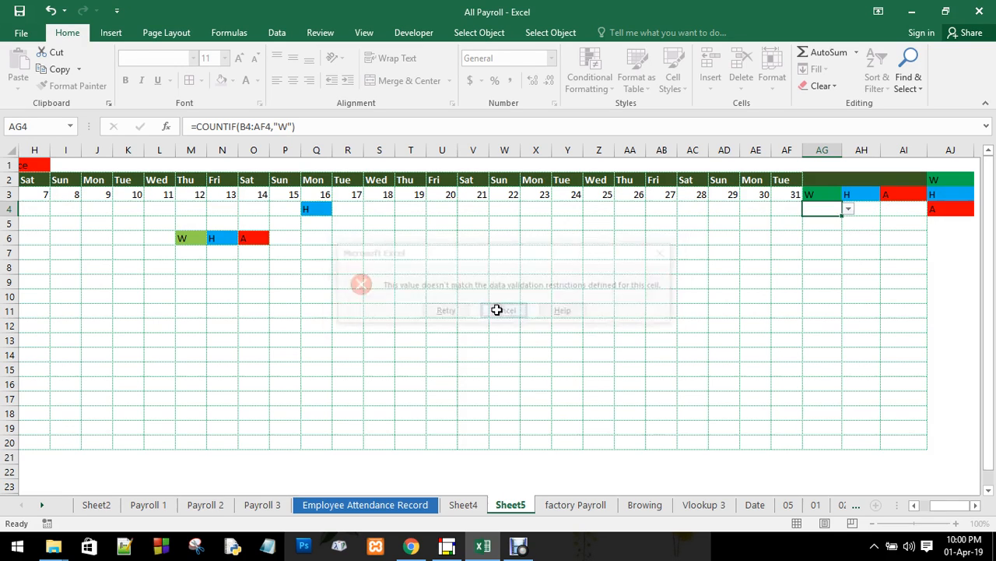
# Step: Check summary cells AG4, AH4 and AI4 for the validation dropdown inherited from the calendar
pyautogui.click(865, 211)
pyautogui.click(827, 211)
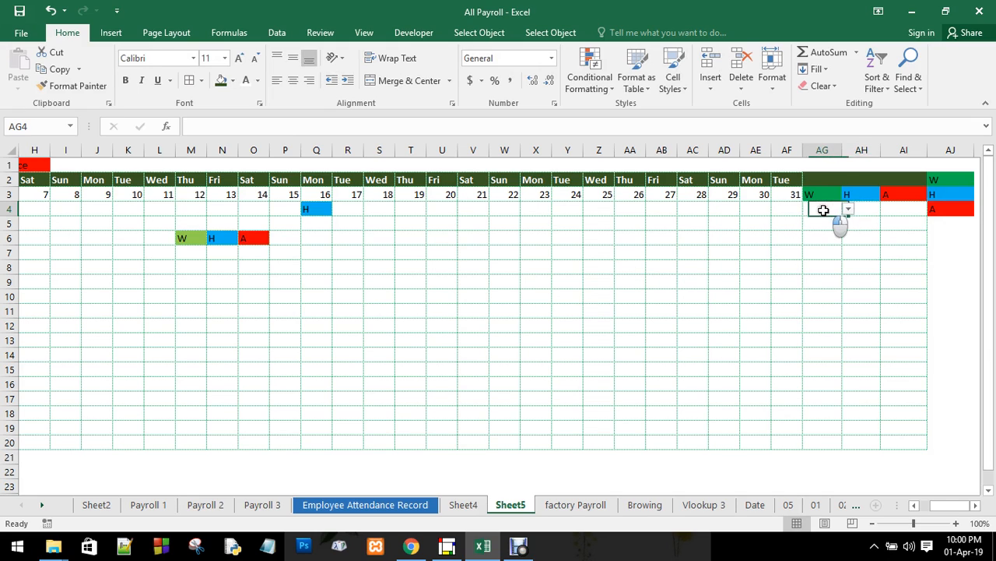
pyautogui.click(894, 209)
pyautogui.click(933, 235)
pyautogui.click(847, 207)
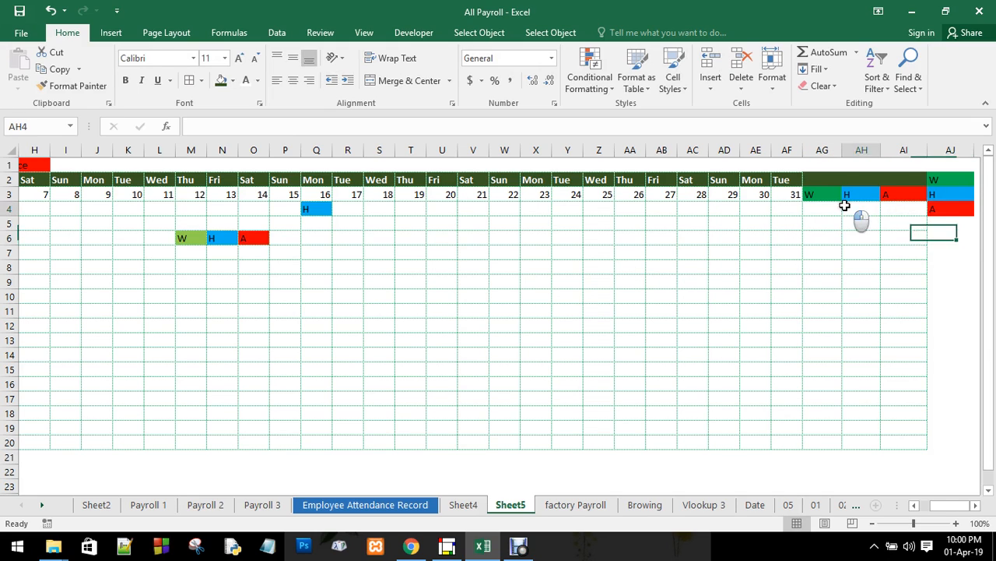
pyautogui.click(826, 207)
pyautogui.click(862, 210)
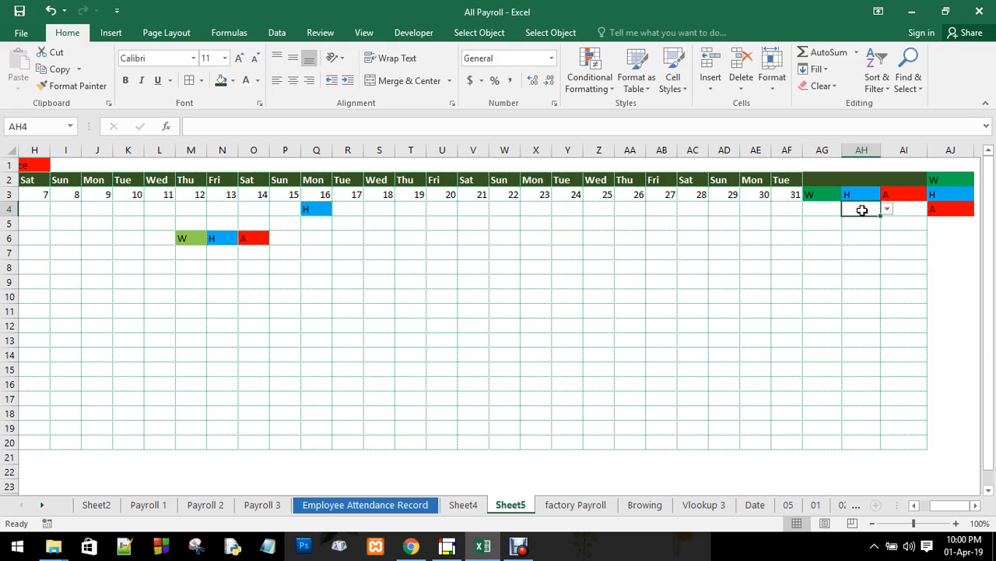
pyautogui.click(906, 210)
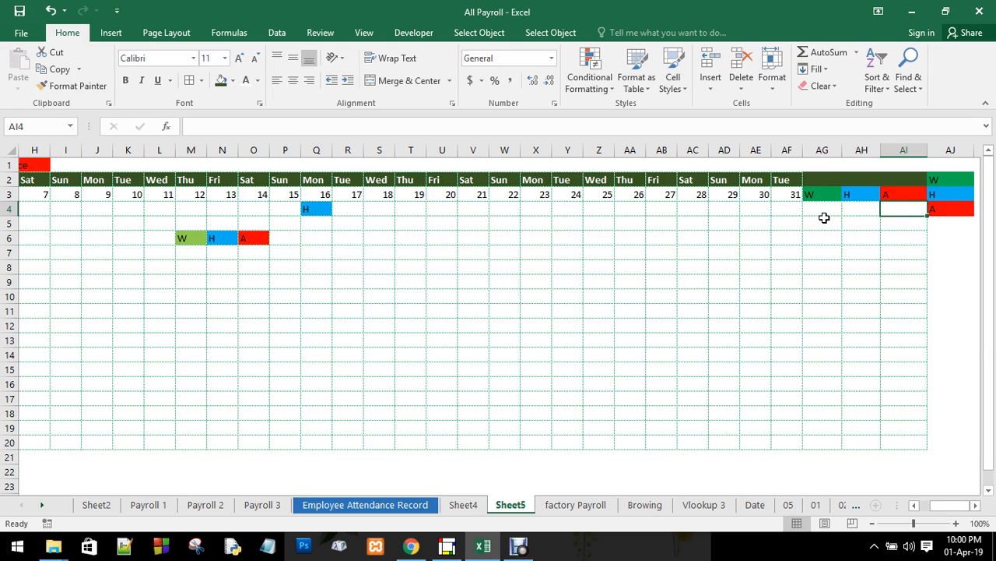
pyautogui.click(823, 218)
# Step: Delete the W and H summary columns that carry the dropdown validation, keeping only the A summary column
pyautogui.click(832, 159)
pyautogui.rightClick(837, 160)
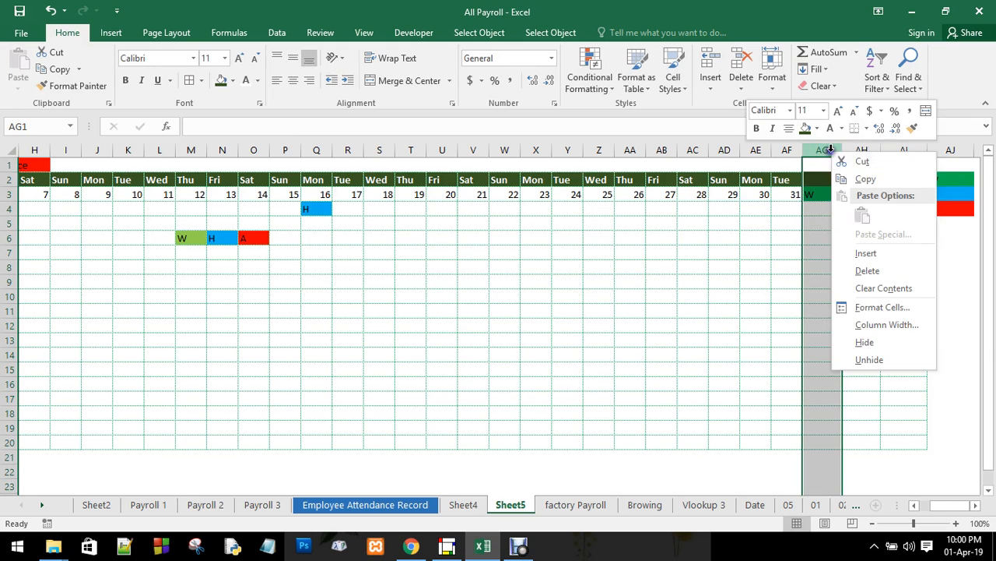
pyautogui.click(866, 271)
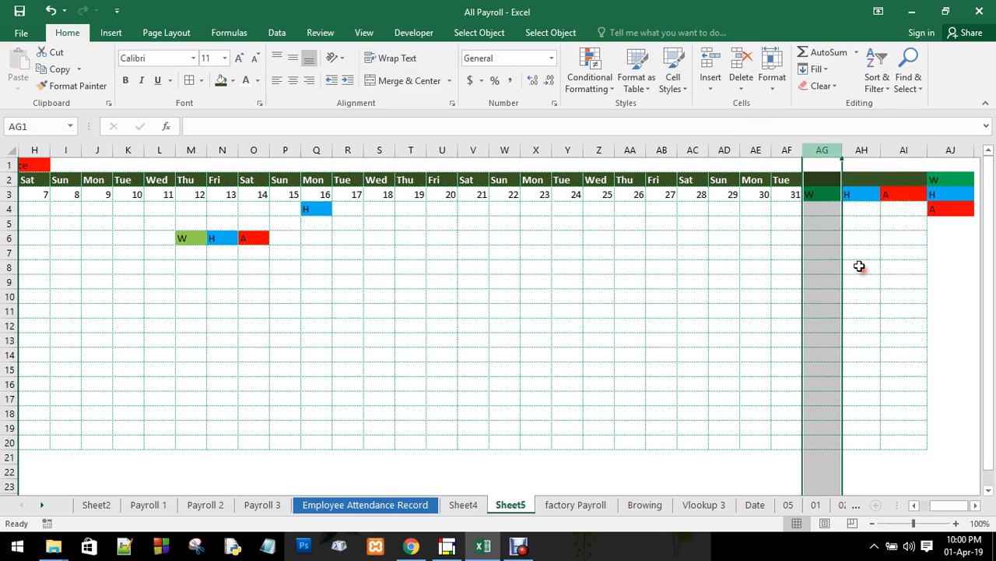
pyautogui.click(830, 207)
pyautogui.click(825, 150)
pyautogui.rightClick(827, 152)
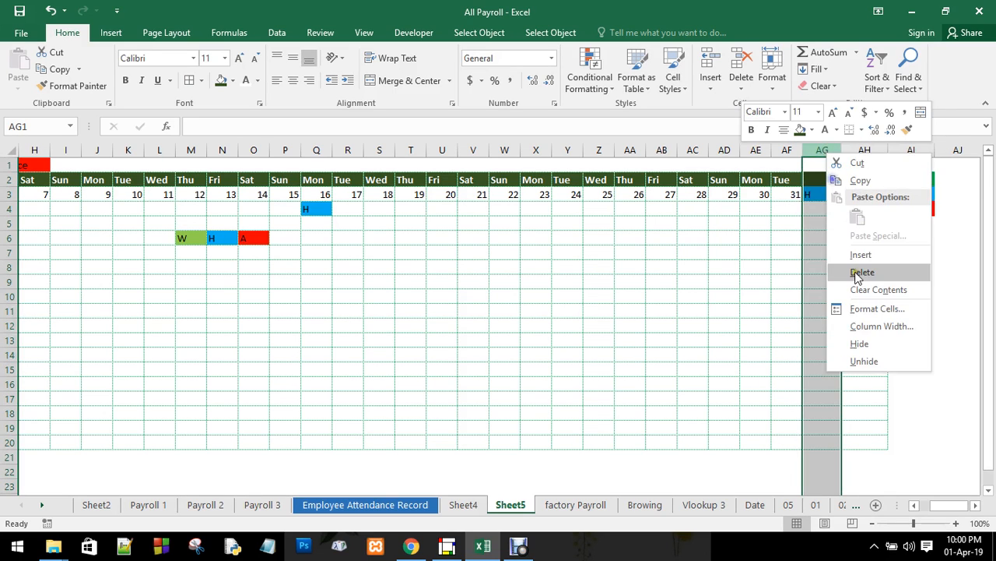
pyautogui.click(853, 271)
pyautogui.click(827, 208)
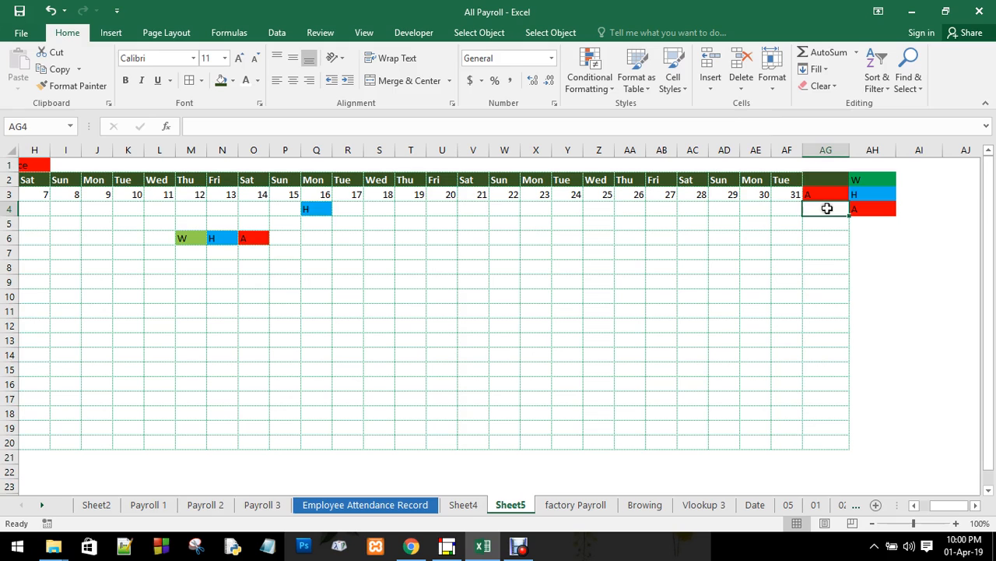
# Step: Try inserting a blank column before the A summary column and check its row 4 cell for a dropdown
pyautogui.click(827, 159)
pyautogui.rightClick(827, 158)
pyautogui.click(853, 254)
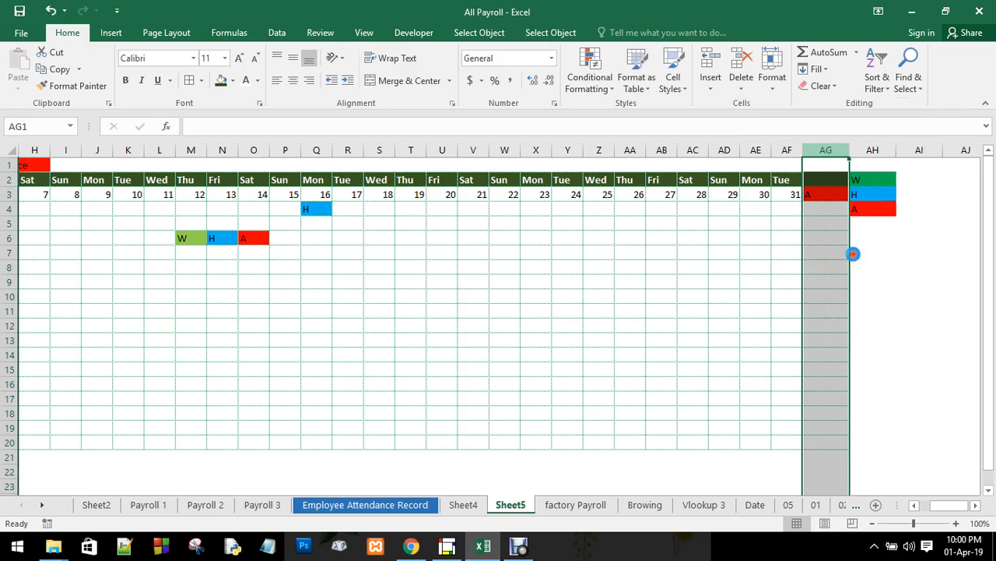
pyautogui.click(821, 200)
pyautogui.click(817, 209)
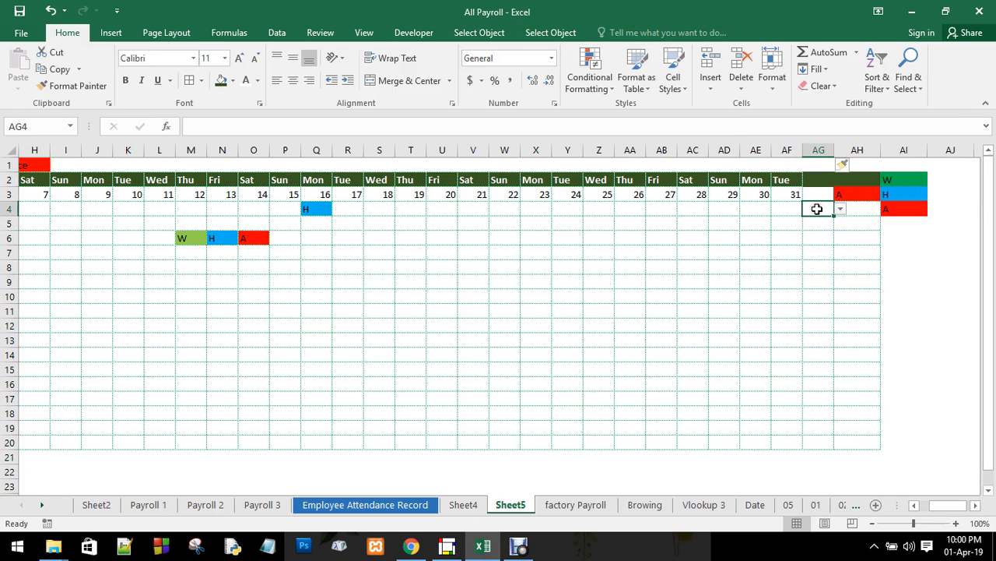
pyautogui.click(819, 193)
pyautogui.click(796, 224)
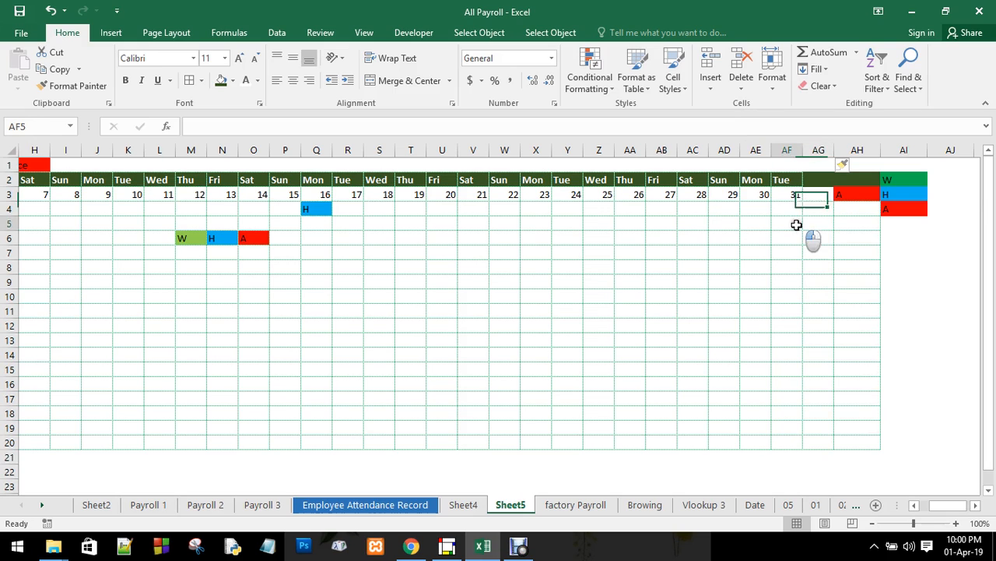
pyautogui.click(826, 209)
pyautogui.click(822, 193)
pyautogui.click(825, 212)
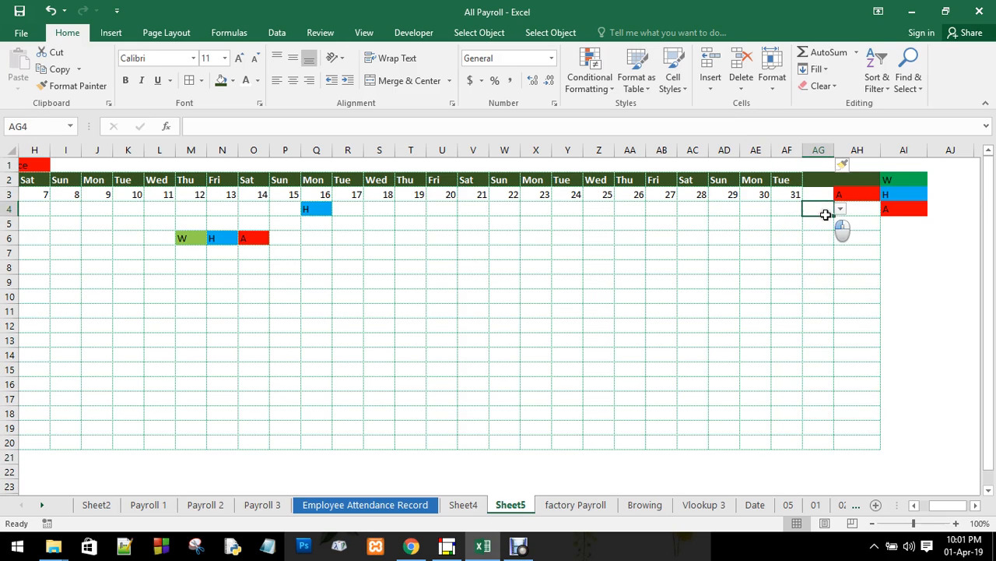
# Step: Delete the blank column AG inserted between day 31 and the A summary column
pyautogui.click(819, 150)
pyautogui.rightClick(819, 151)
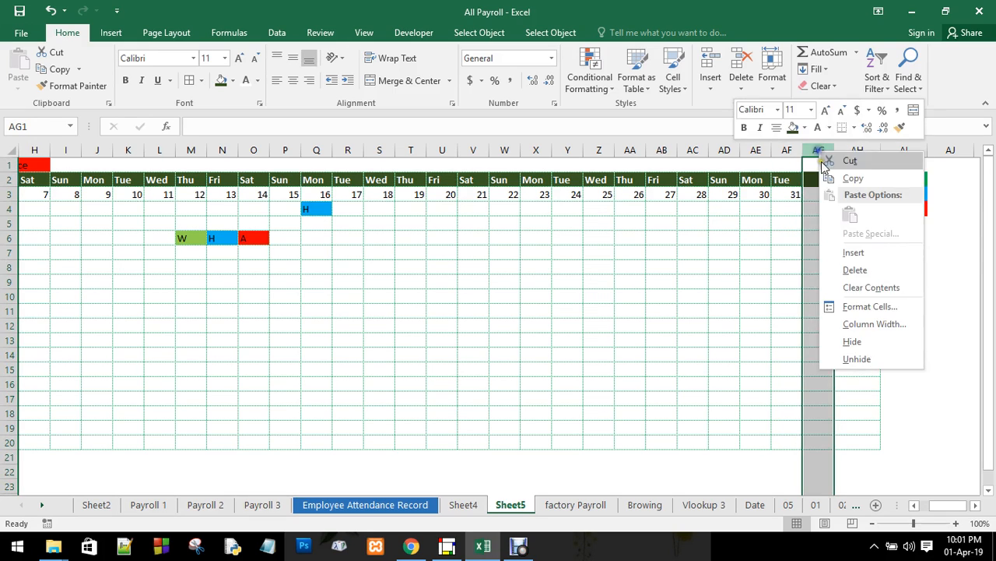
pyautogui.click(854, 270)
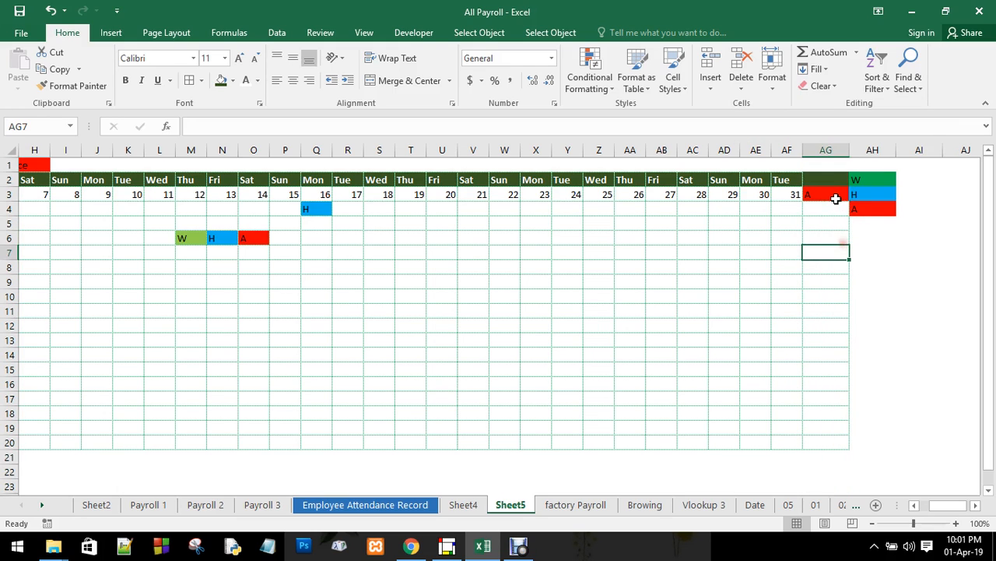
pyautogui.click(836, 195)
# Step: Insert two columns, AH and AI, between the A summary column and the W/H/A source list
pyautogui.click(874, 149)
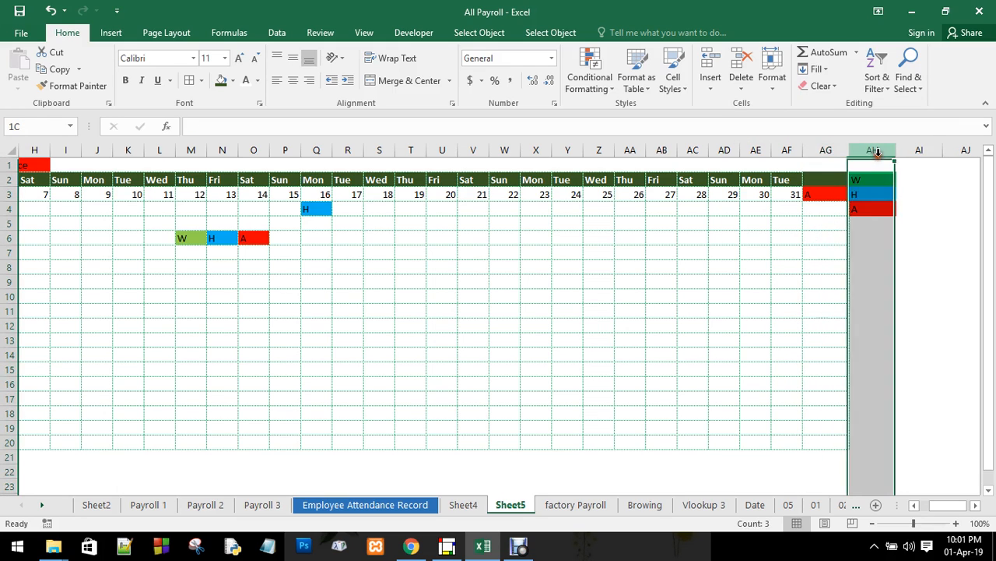
pyautogui.rightClick(876, 149)
pyautogui.click(887, 254)
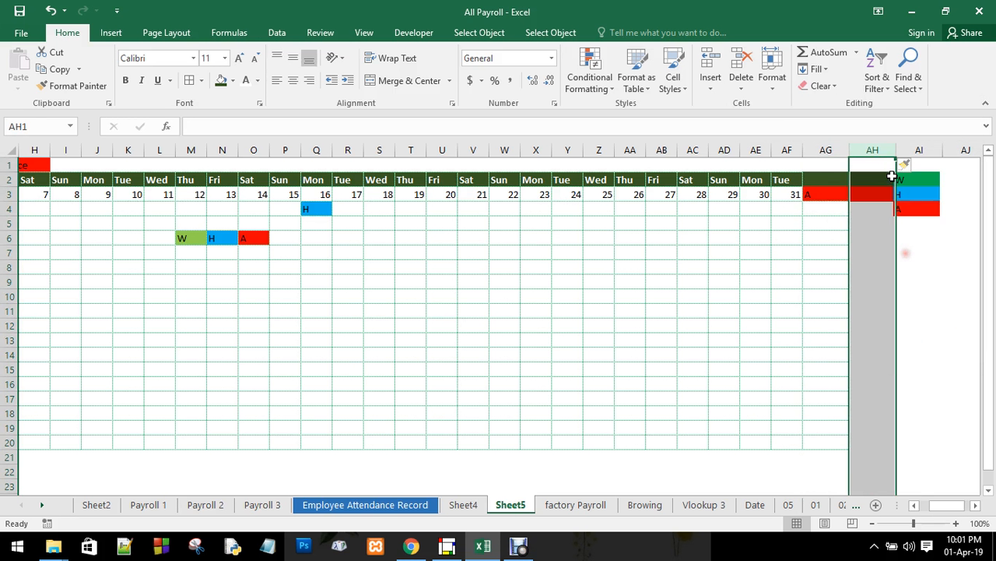
pyautogui.click(907, 150)
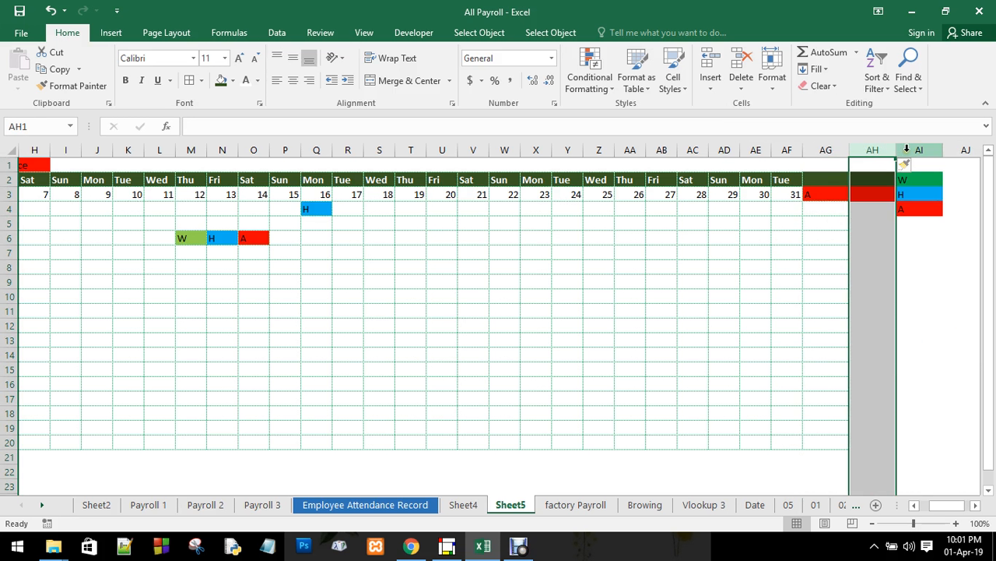
pyautogui.rightClick(908, 151)
pyautogui.click(830, 255)
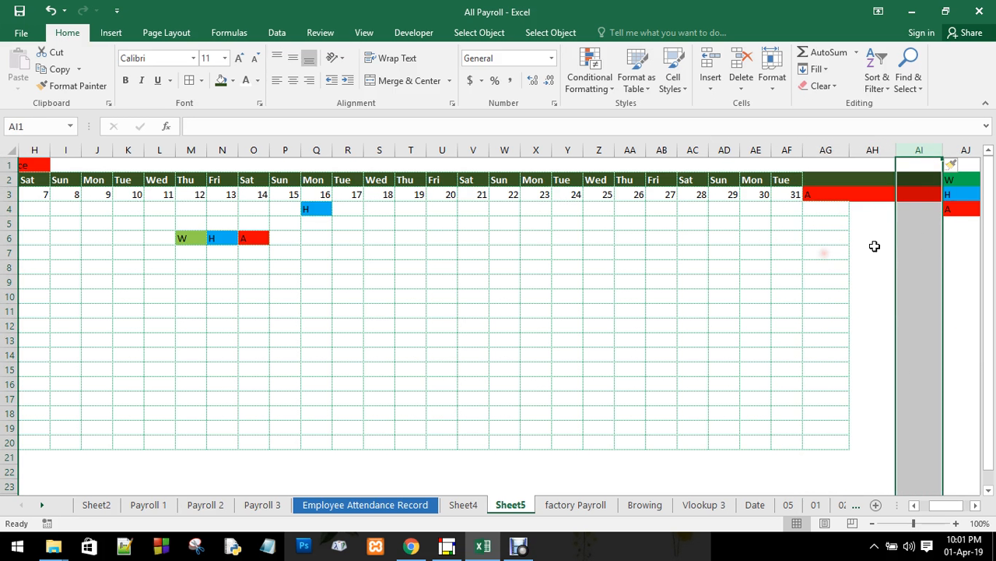
pyautogui.click(875, 248)
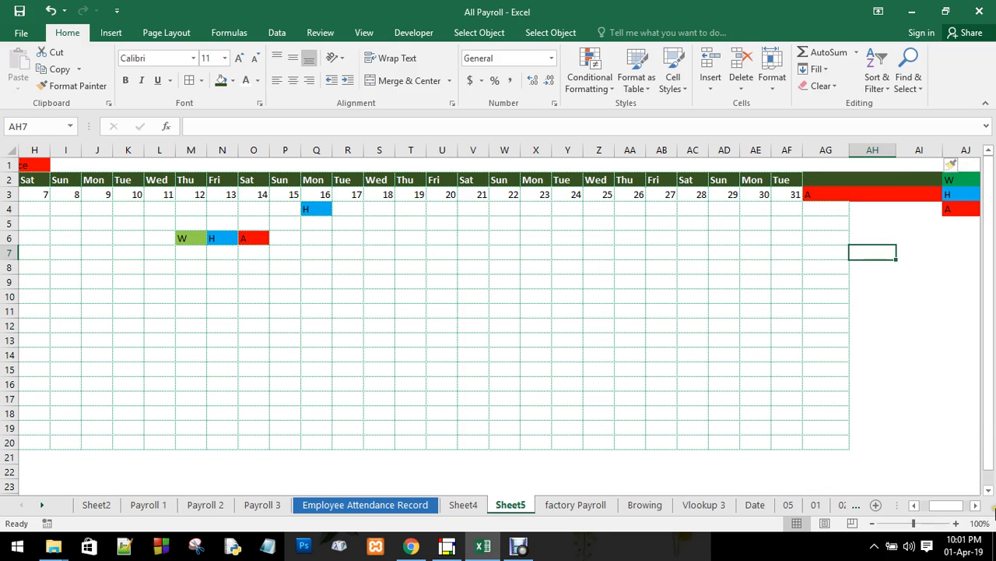
# Step: Check the cells below the AG3 heading, from AG4 to AG6, for validation dropdowns
pyautogui.moveTo(961, 505); pyautogui.dragTo(968, 505)
pyautogui.click(664, 206)
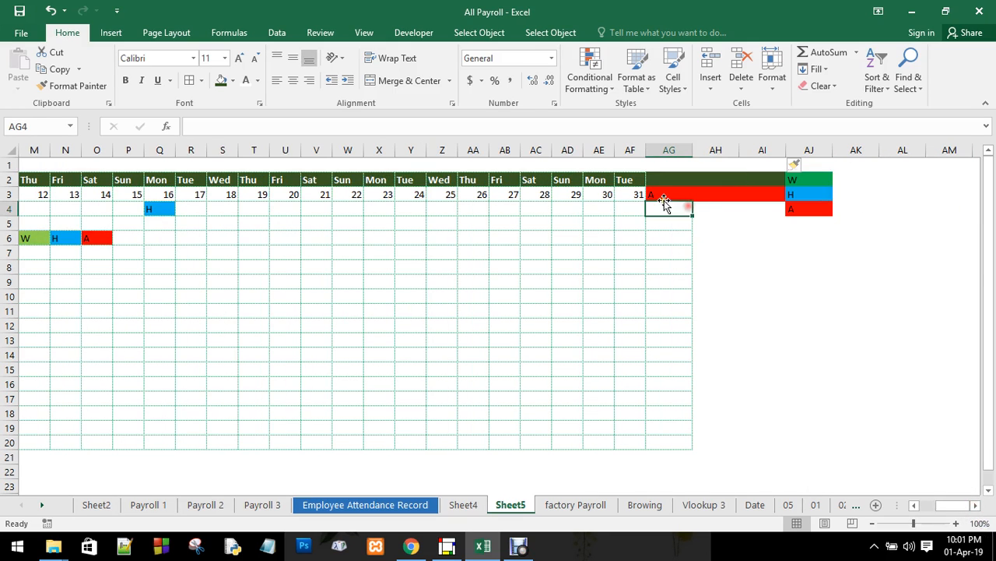
pyautogui.click(661, 192)
pyautogui.click(663, 228)
pyautogui.doubleClick(664, 237)
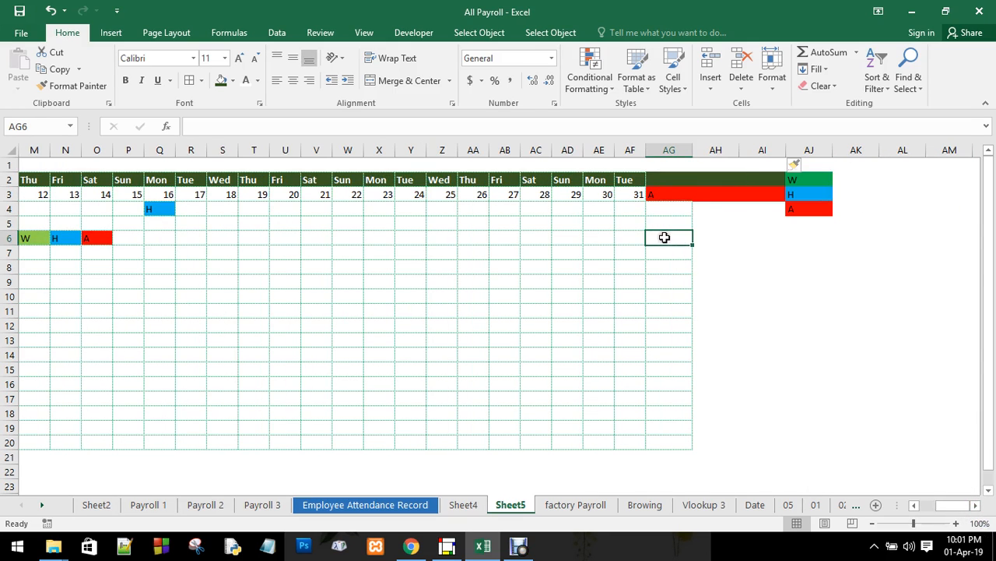
pyautogui.click(661, 212)
pyautogui.click(627, 212)
pyautogui.click(663, 228)
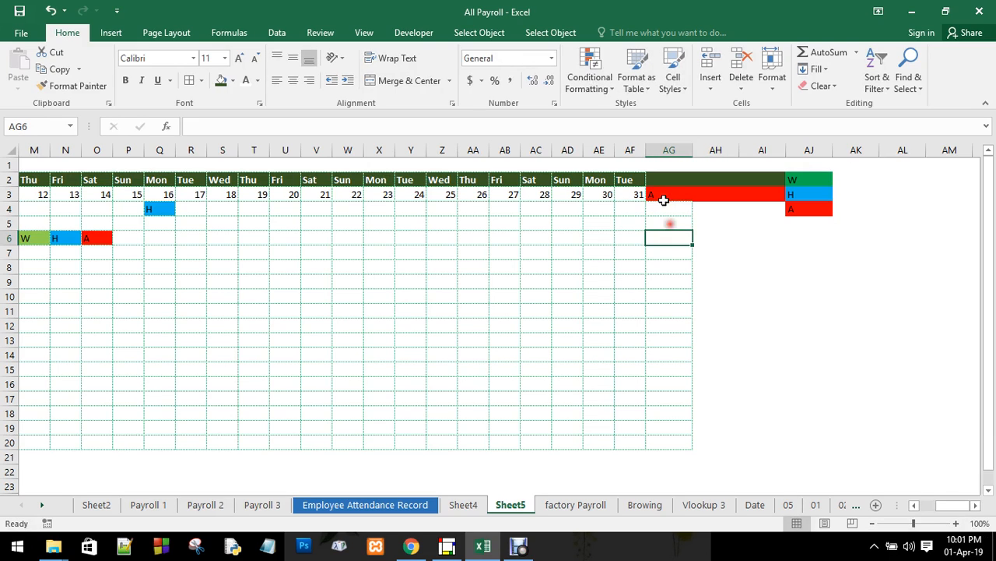
# Step: Enter the summary headings W, H and A in cells AG3, AH3 and AI3
pyautogui.click(664, 192)
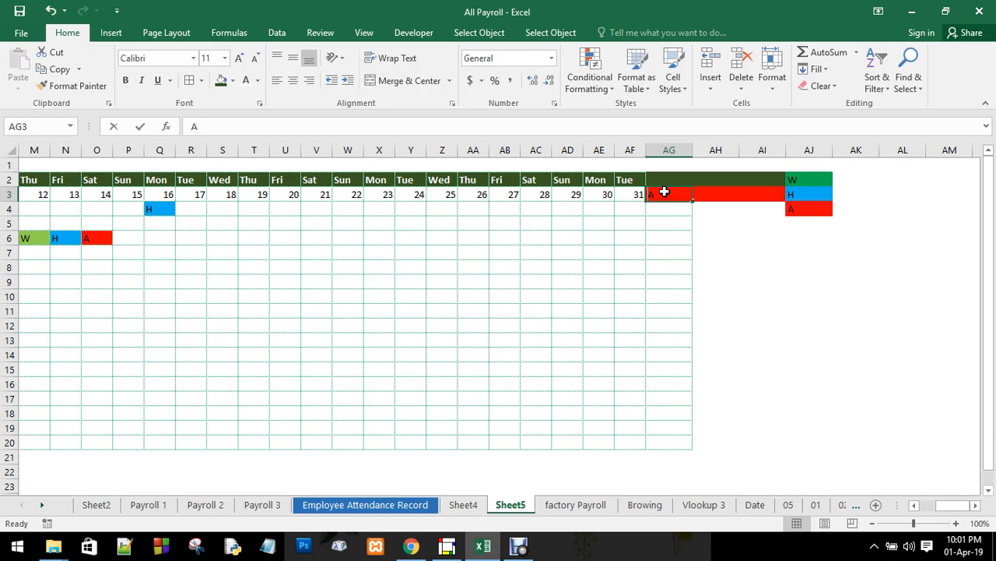
pyautogui.write('W')
pyautogui.click(721, 196)
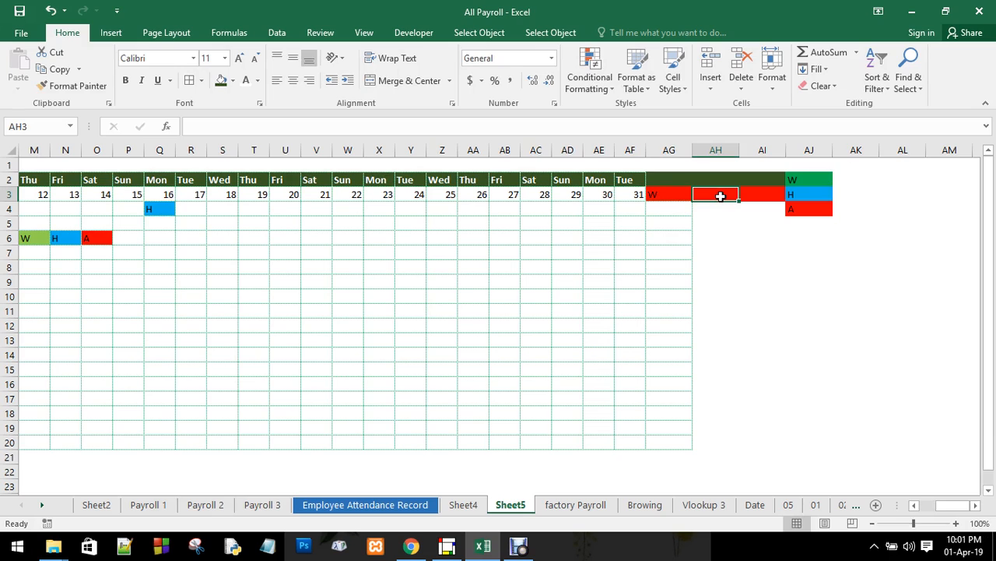
pyautogui.write('H')
pyautogui.click(751, 195)
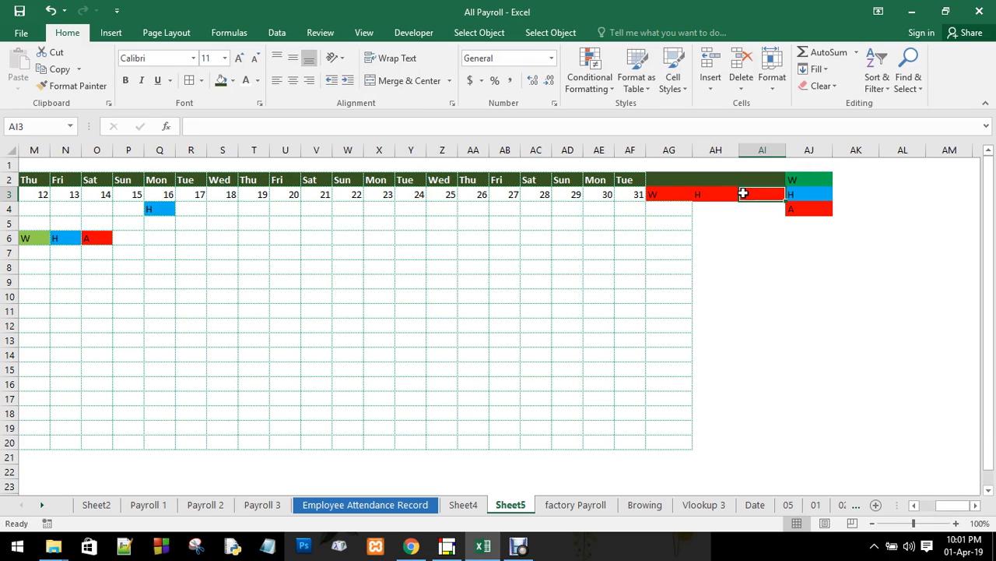
pyautogui.write('A')
# Step: Fill the H heading in AH3 with light blue and the W heading in AG3 with green
pyautogui.click(726, 195)
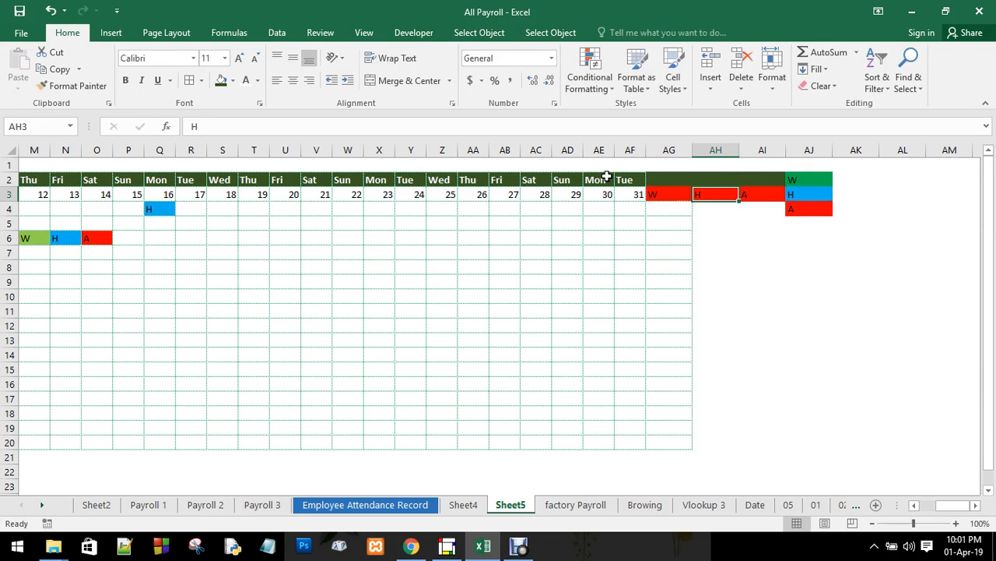
pyautogui.click(234, 81)
pyautogui.click(292, 195)
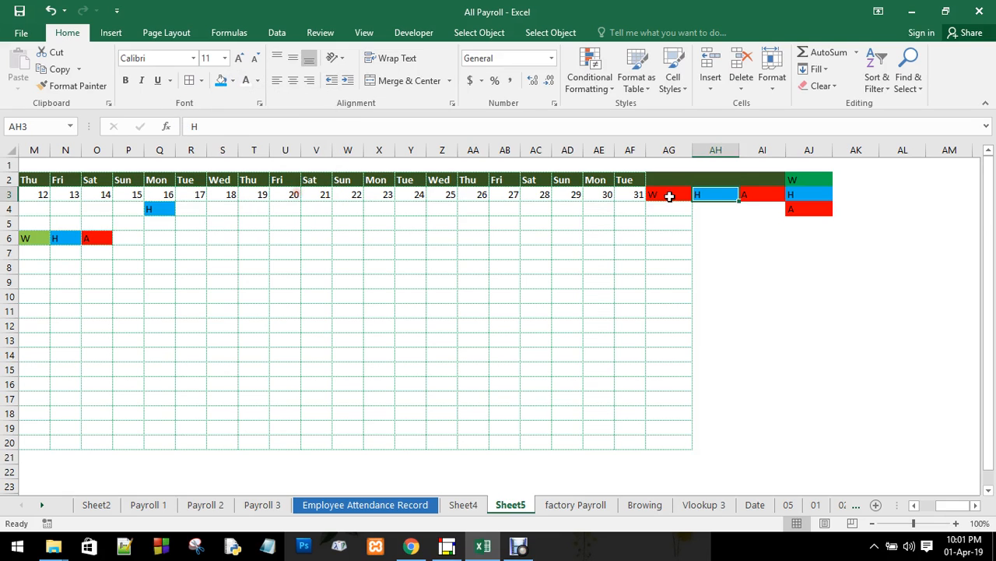
pyautogui.click(669, 196)
pyautogui.click(234, 81)
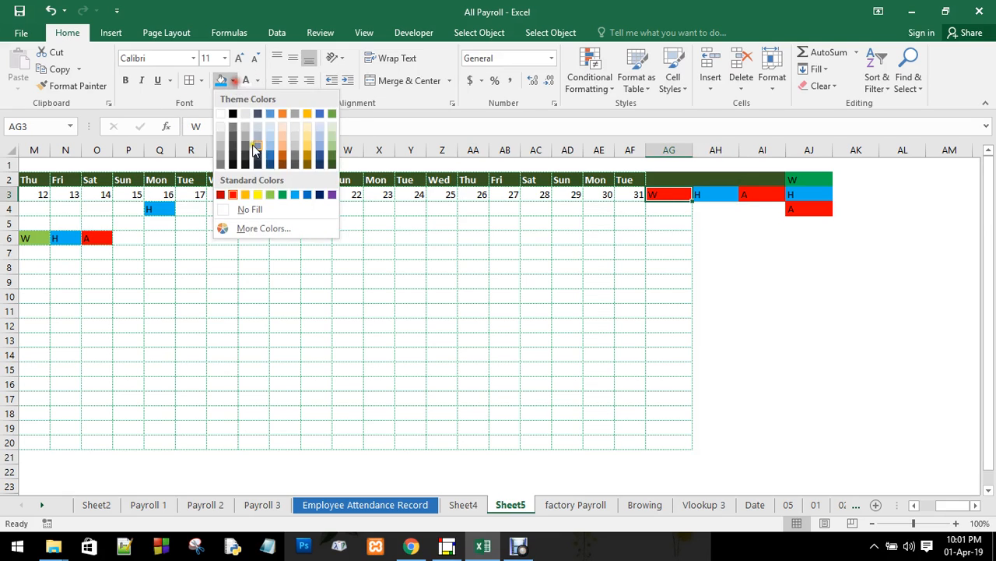
pyautogui.click(283, 194)
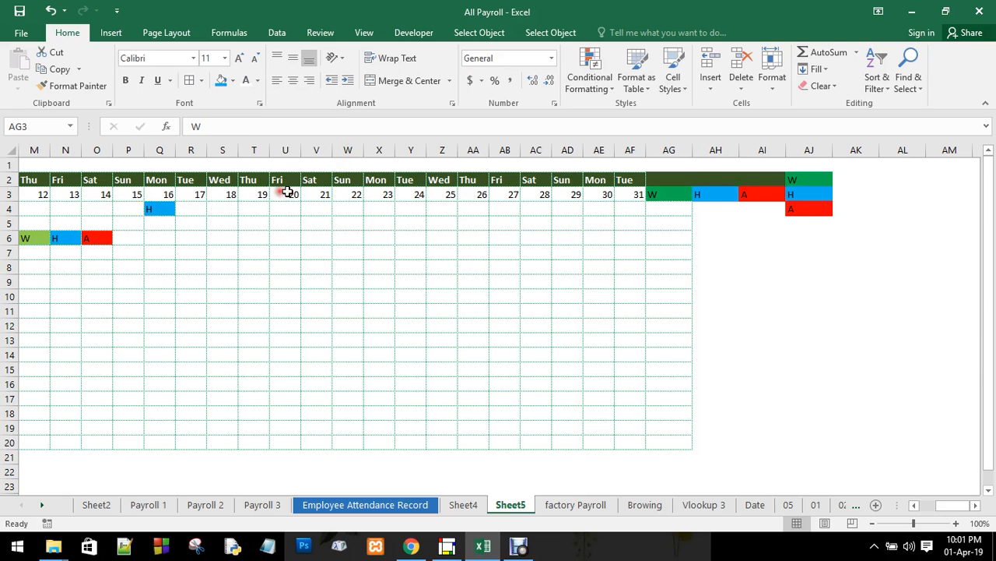
pyautogui.click(948, 340)
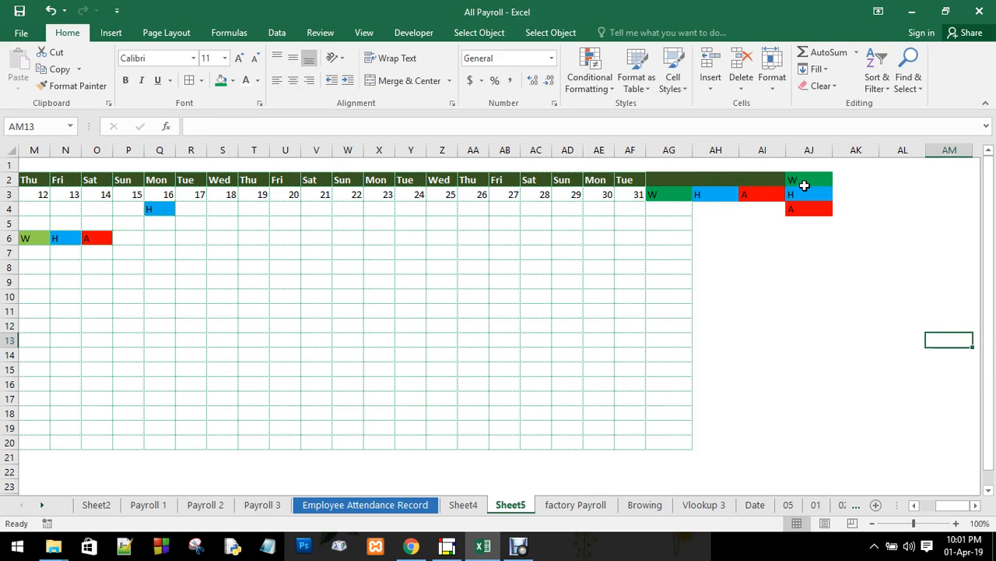
# Step: Hide column AJ, which holds the W/H/A source list
pyautogui.click(806, 151)
pyautogui.rightClick(807, 151)
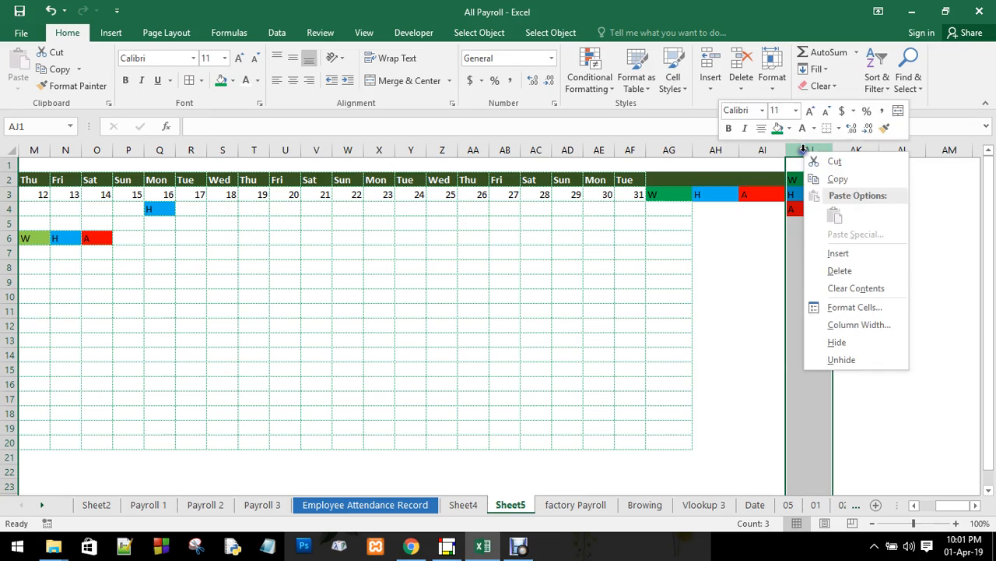
pyautogui.click(861, 343)
pyautogui.click(876, 281)
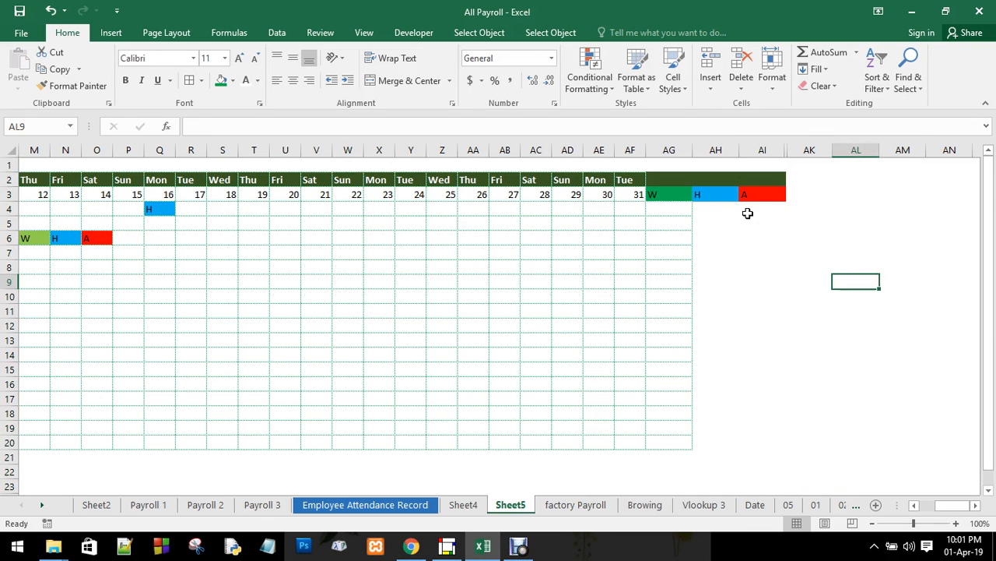
# Step: Apply green outline and inside borders to the summary cells AH4:AI20
pyautogui.moveTo(702, 208); pyautogui.dragTo(773, 440)
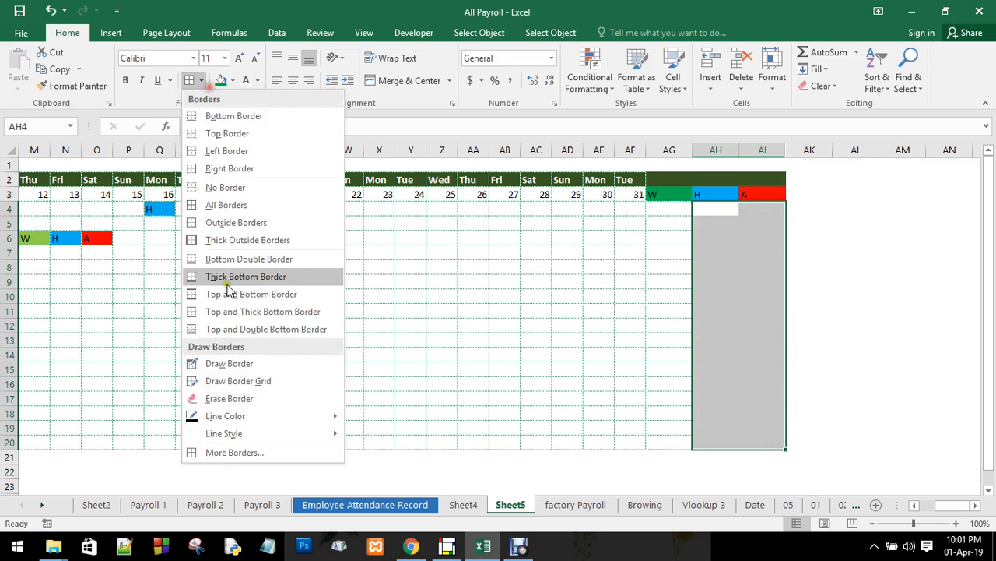
pyautogui.click(201, 80)
pyautogui.click(249, 453)
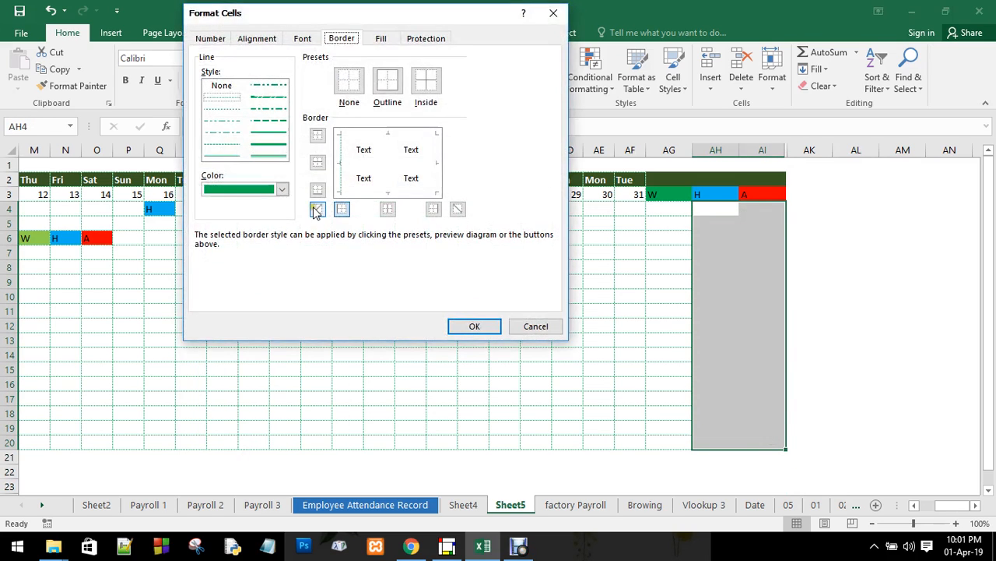
pyautogui.click(399, 137)
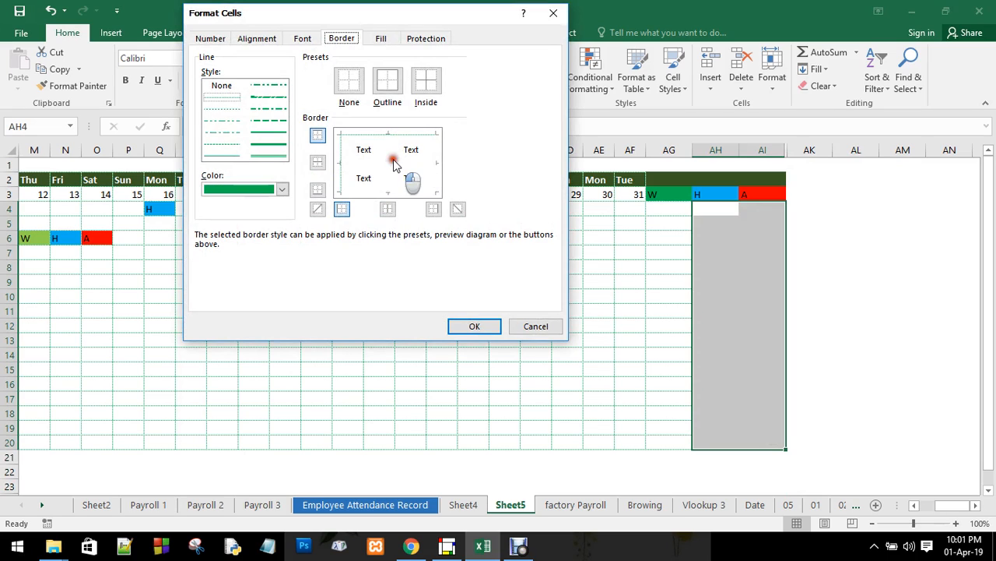
pyautogui.click(389, 162)
pyautogui.click(432, 165)
pyautogui.click(346, 168)
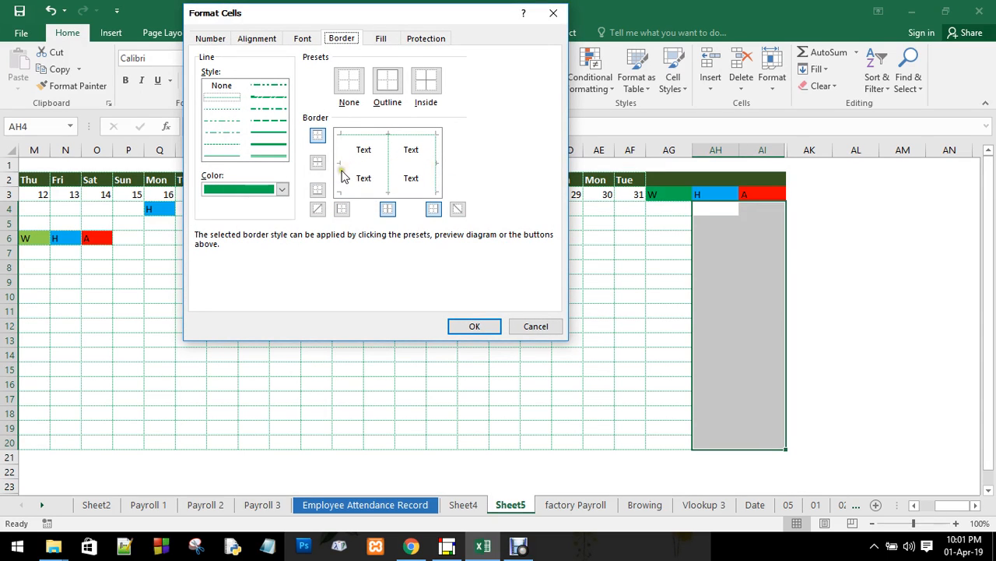
pyautogui.click(367, 191)
pyautogui.click(381, 164)
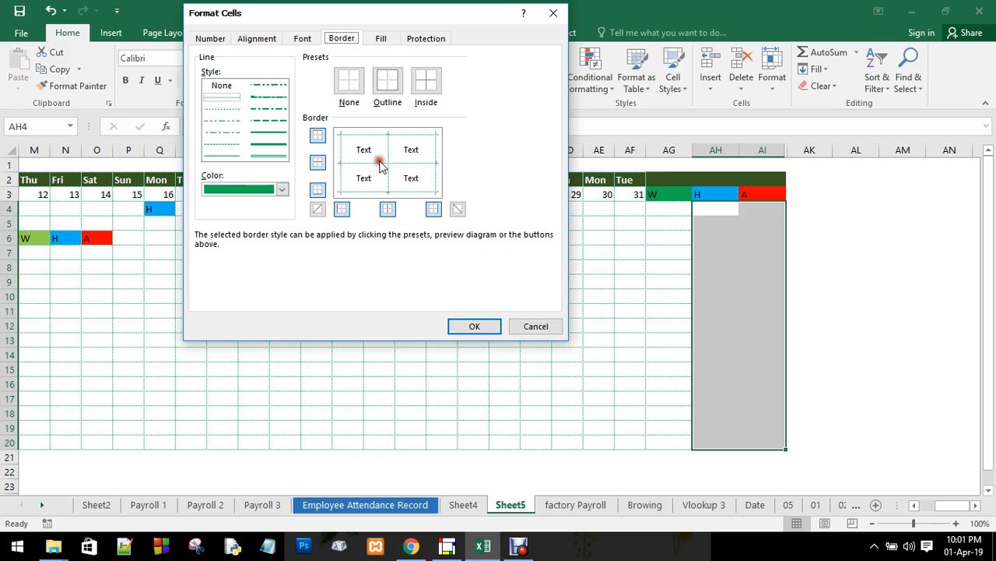
pyautogui.click(474, 326)
pyautogui.click(724, 226)
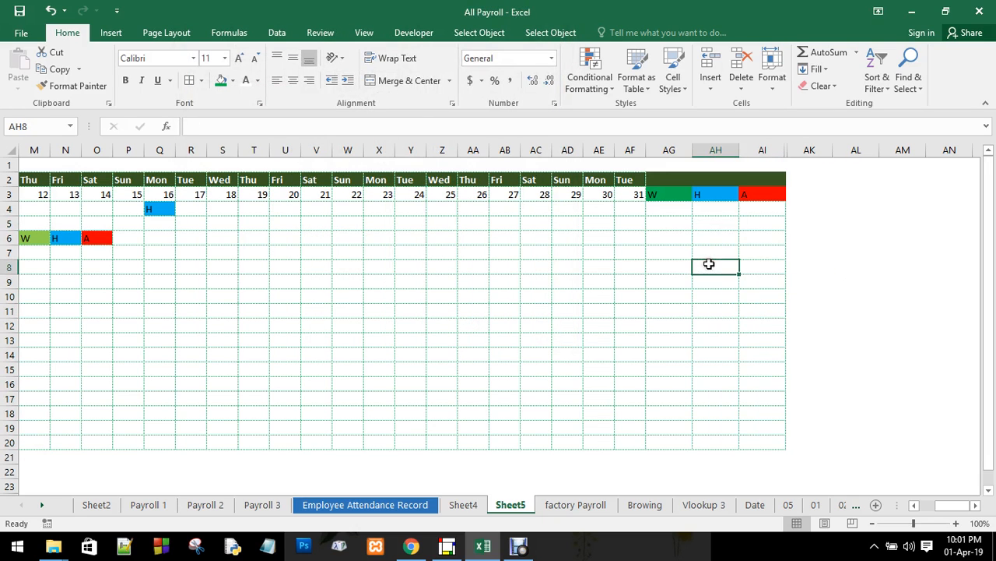
pyautogui.click(668, 227)
pyautogui.click(635, 210)
pyautogui.click(650, 248)
# Step: Enter a COUNTIF formula in AG4 that counts the "W" entries in B4:AF4
pyautogui.click(661, 210)
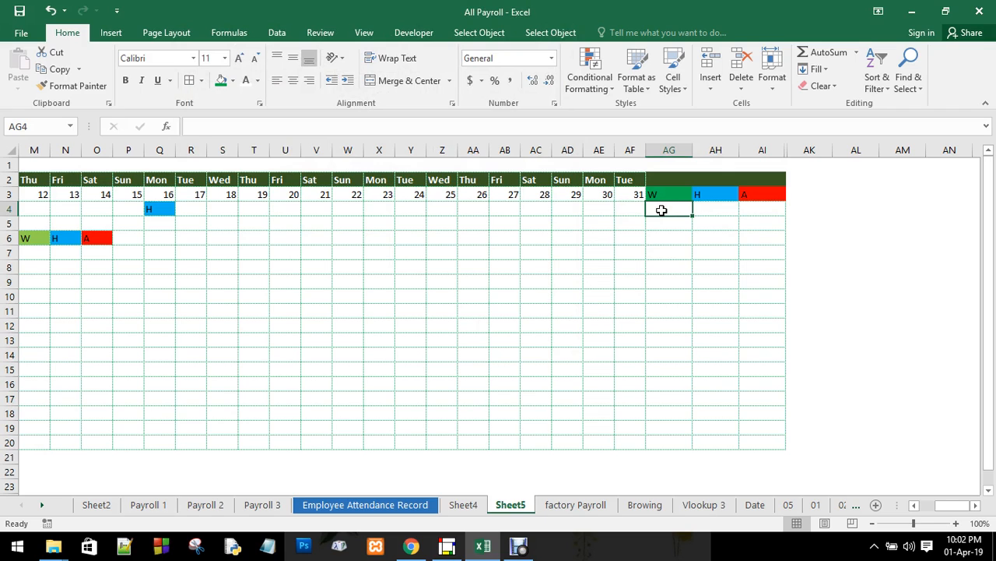
pyautogui.write('=count')
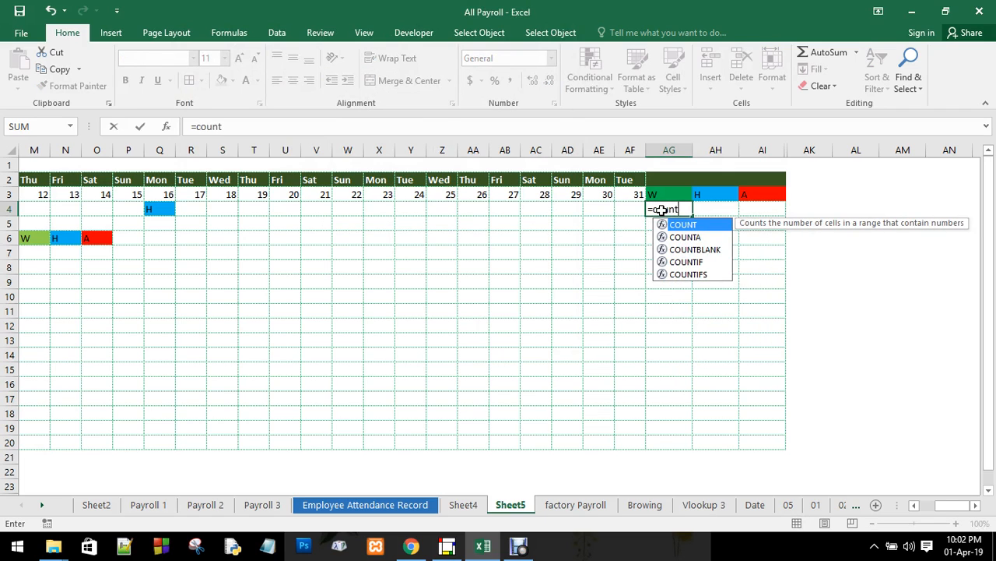
pyautogui.write('if')
pyautogui.press('Tab')
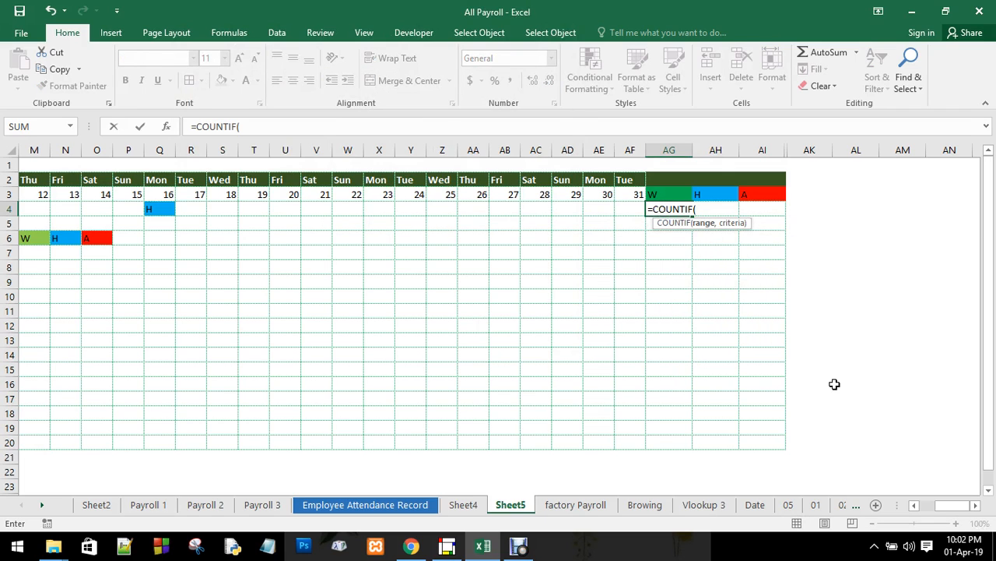
pyautogui.moveTo(947, 506); pyautogui.dragTo(871, 488)
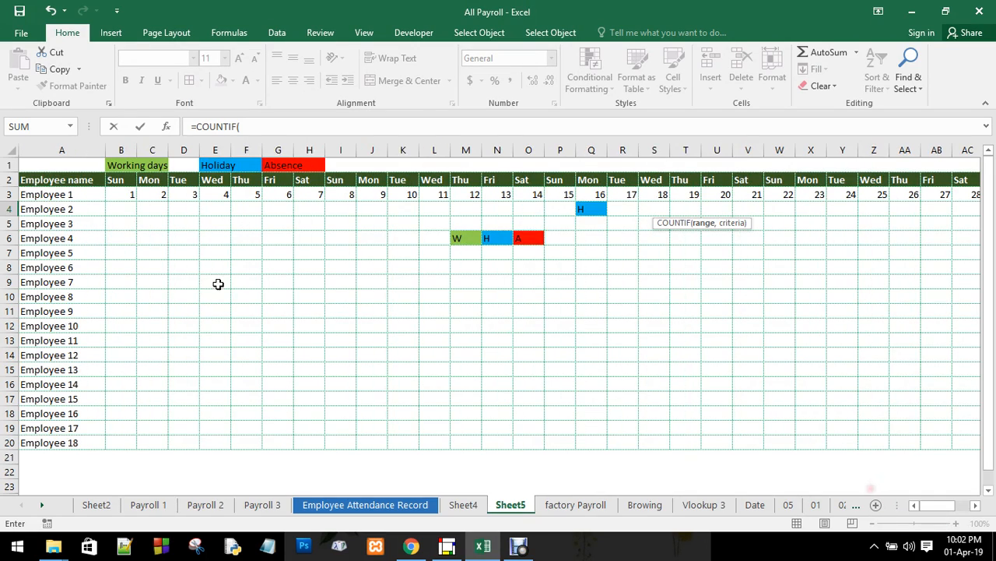
pyautogui.moveTo(121, 211); pyautogui.dragTo(728, 202)
pyautogui.moveTo(732, 208); pyautogui.dragTo(745, 209)
pyautogui.write(',"W')
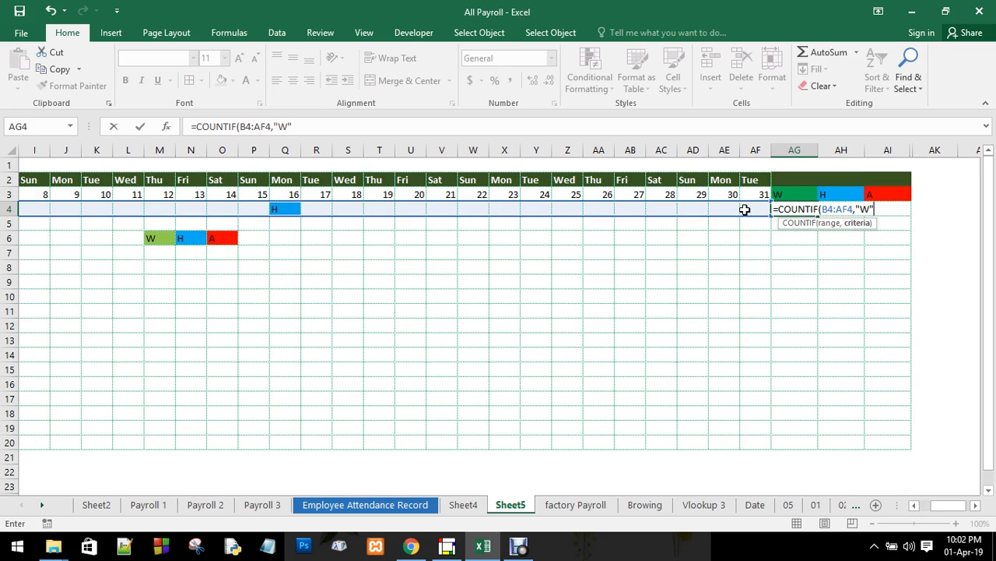
pyautogui.press('Return')
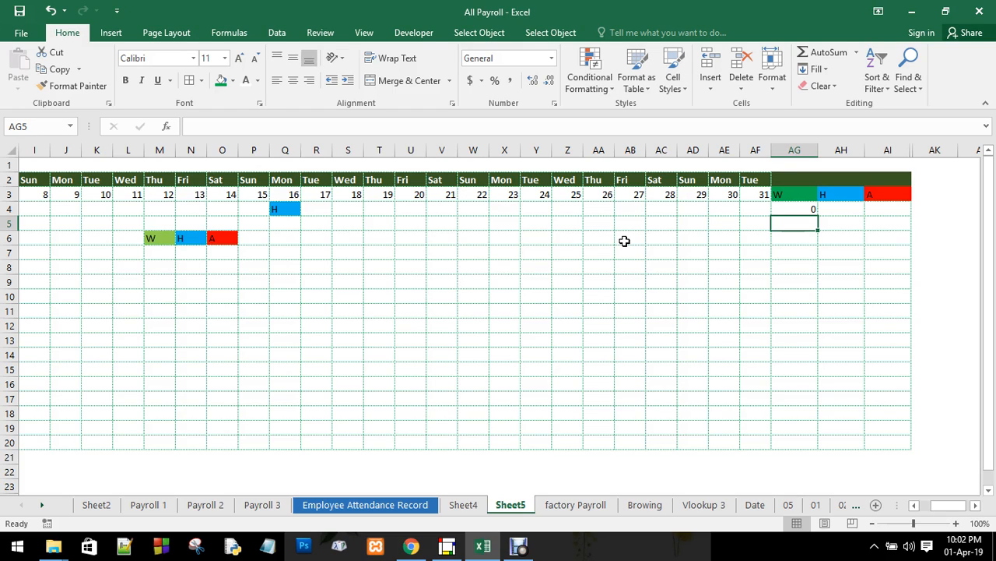
pyautogui.click(758, 292)
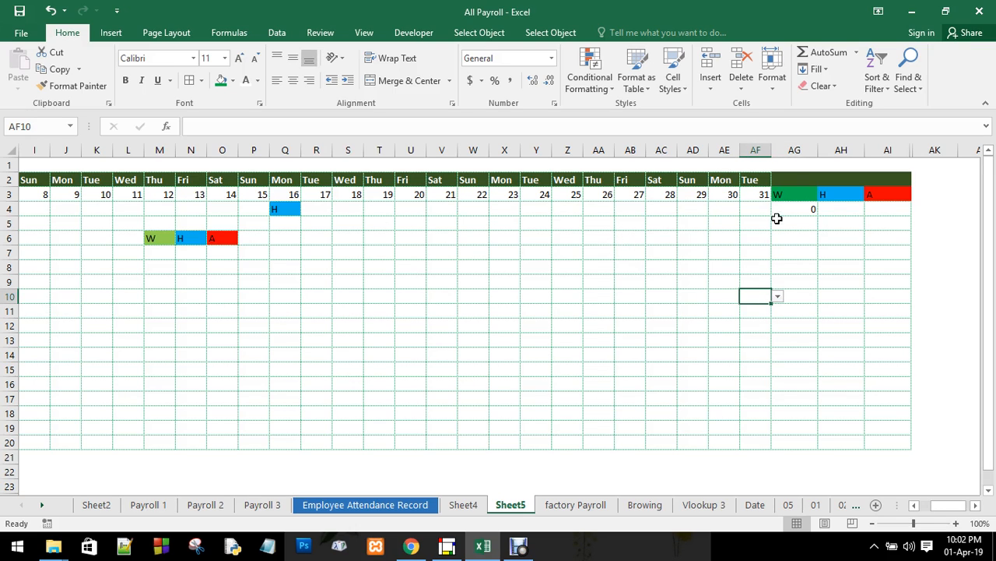
# Step: Enter a COUNTIF formula in AH4 that counts "H" in B4:AF4, and check it against the H entry in Q4
pyautogui.click(830, 209)
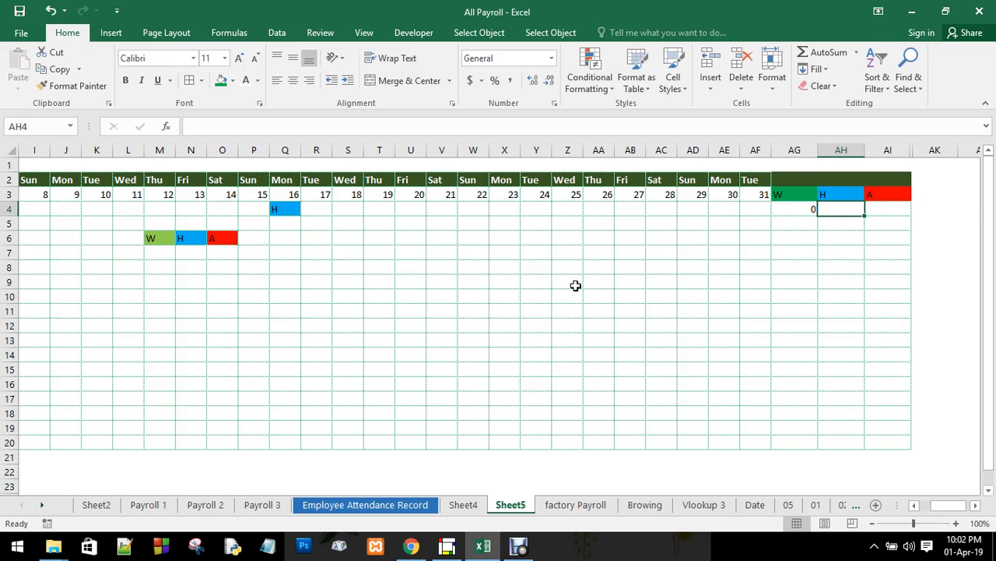
pyautogui.write('=co')
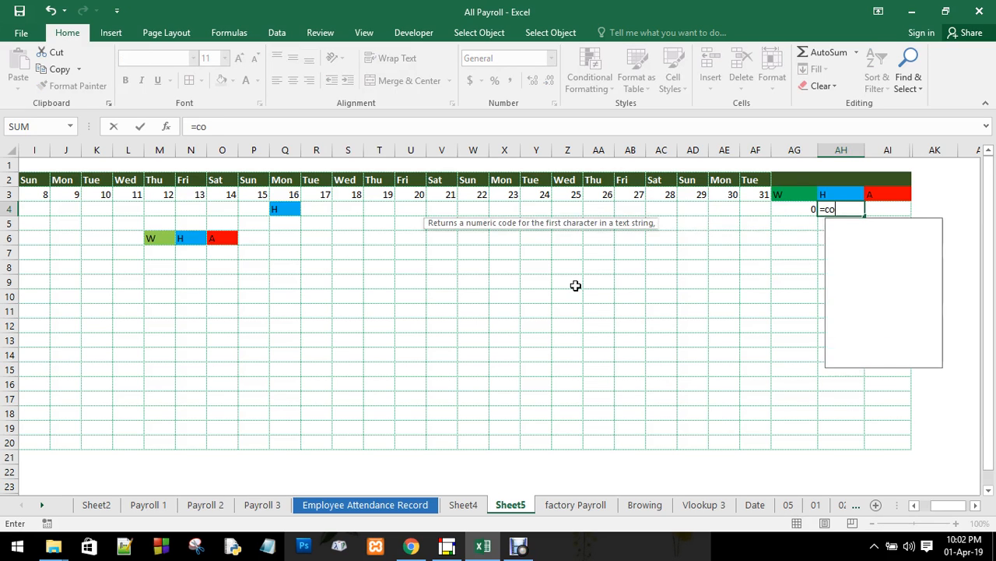
pyautogui.write('untif')
pyautogui.press('Tab')
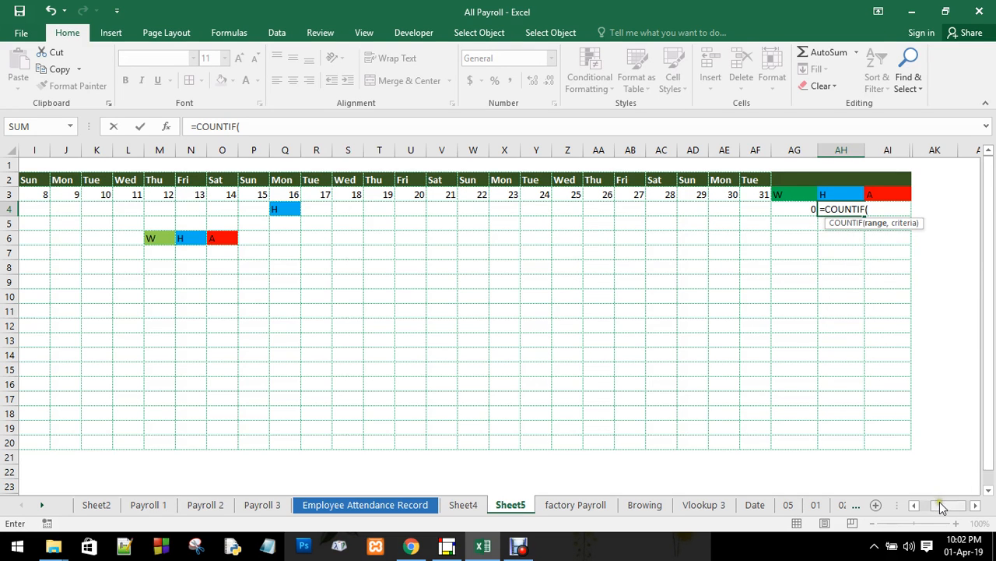
pyautogui.moveTo(938, 504); pyautogui.dragTo(866, 503)
pyautogui.moveTo(114, 208); pyautogui.dragTo(755, 209)
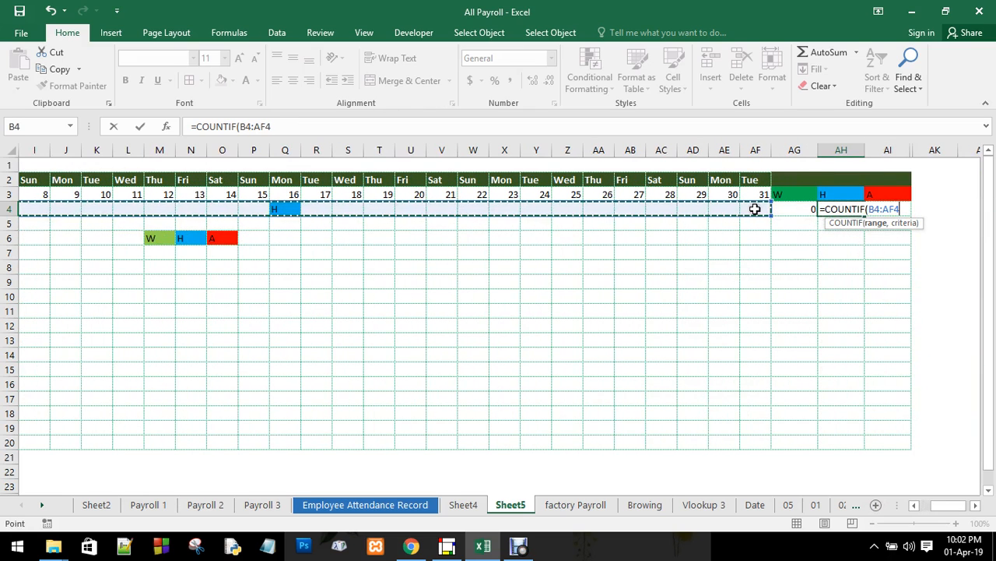
pyautogui.write(',"H')
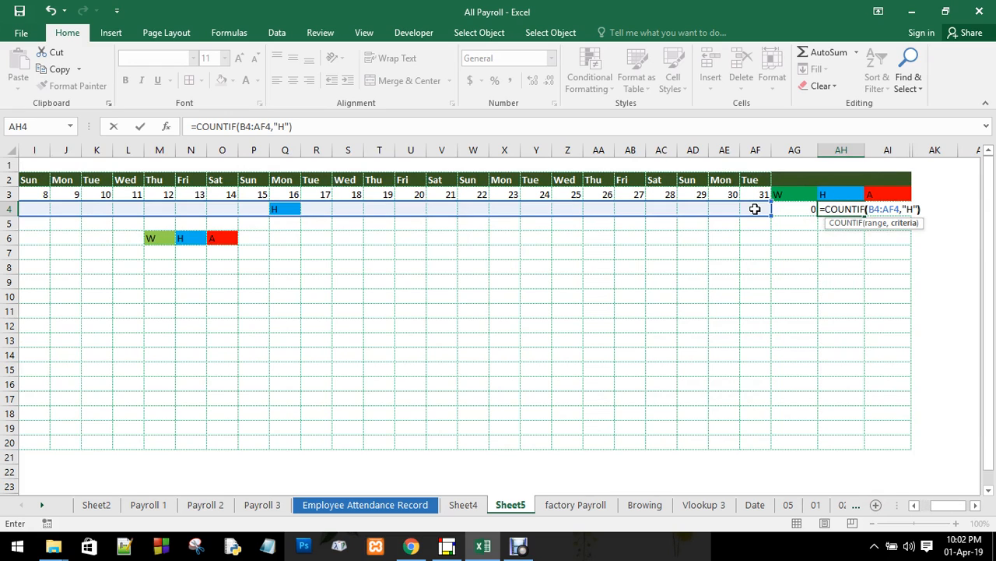
pyautogui.press('Return')
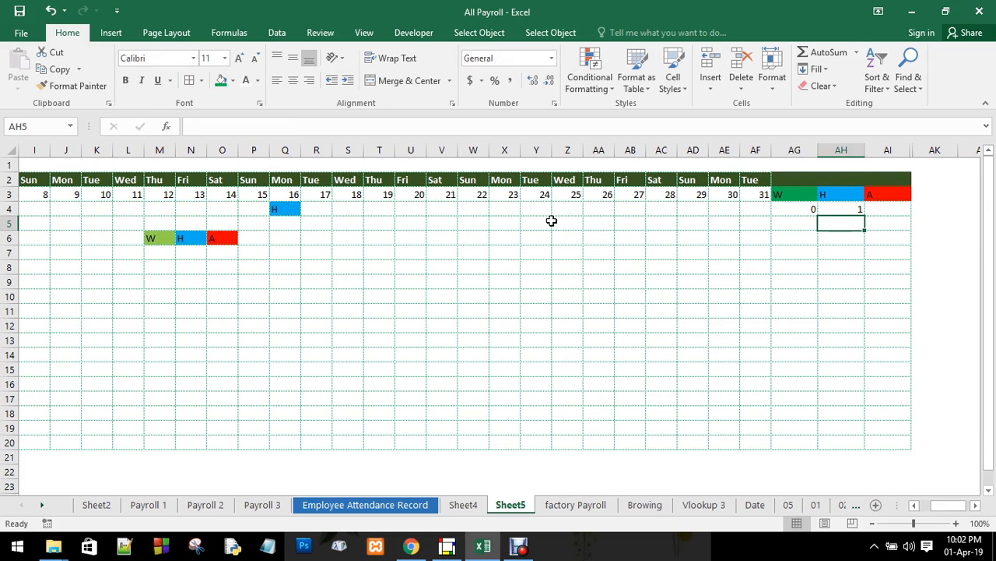
pyautogui.click(285, 208)
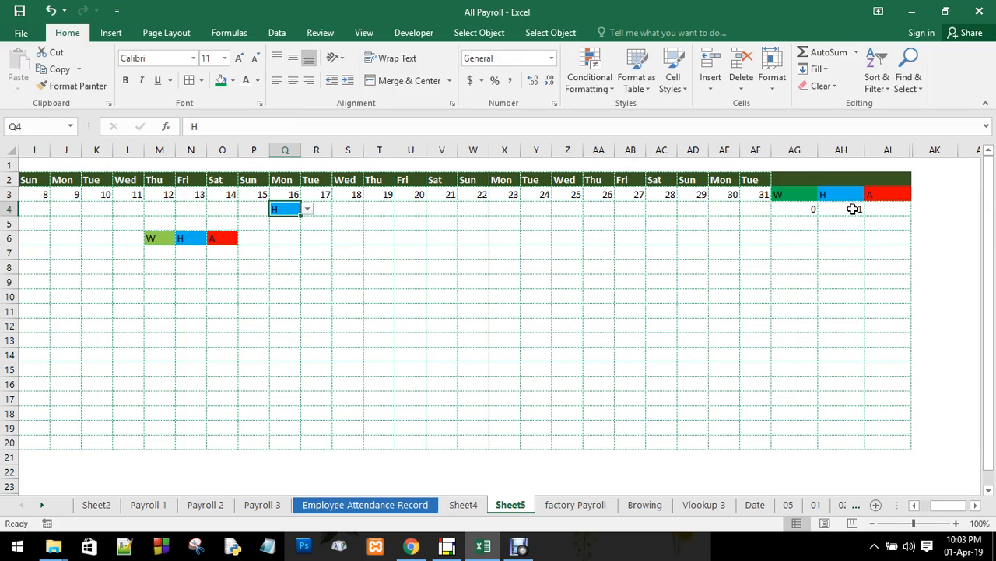
# Step: Enter a COUNTIF formula in AI4 that counts the "A" entries in B4:AF4
pyautogui.click(888, 212)
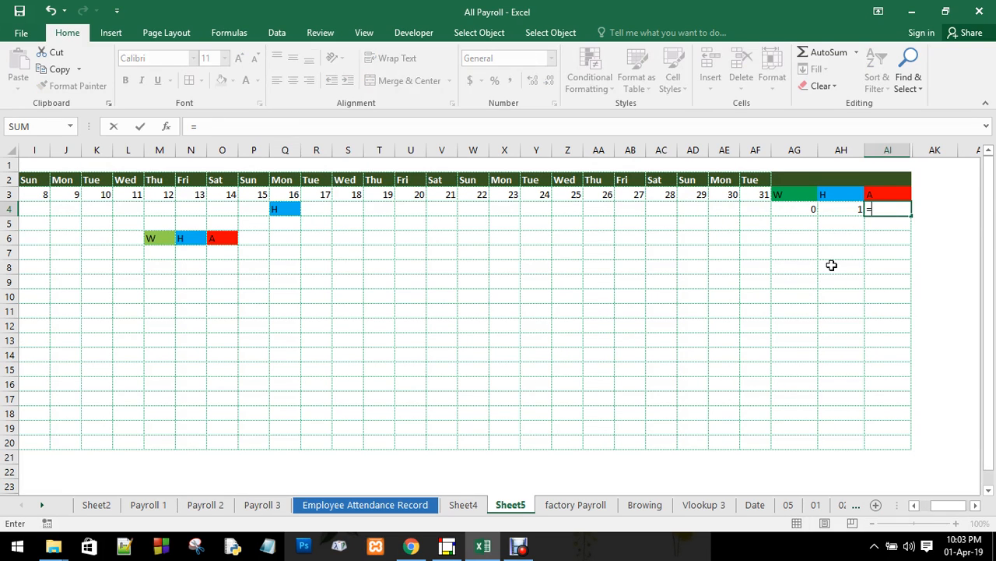
pyautogui.write('=countif')
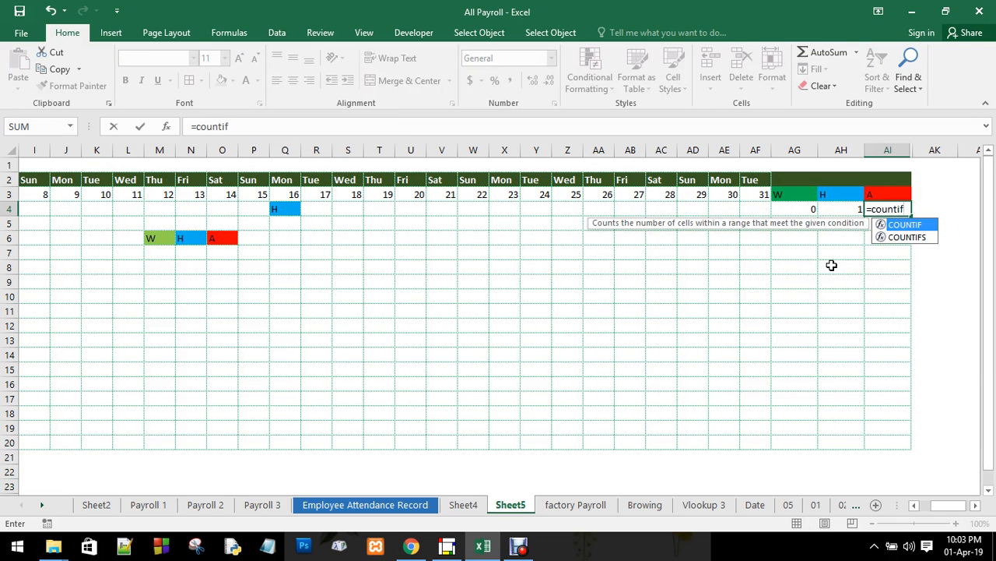
pyautogui.press('Tab')
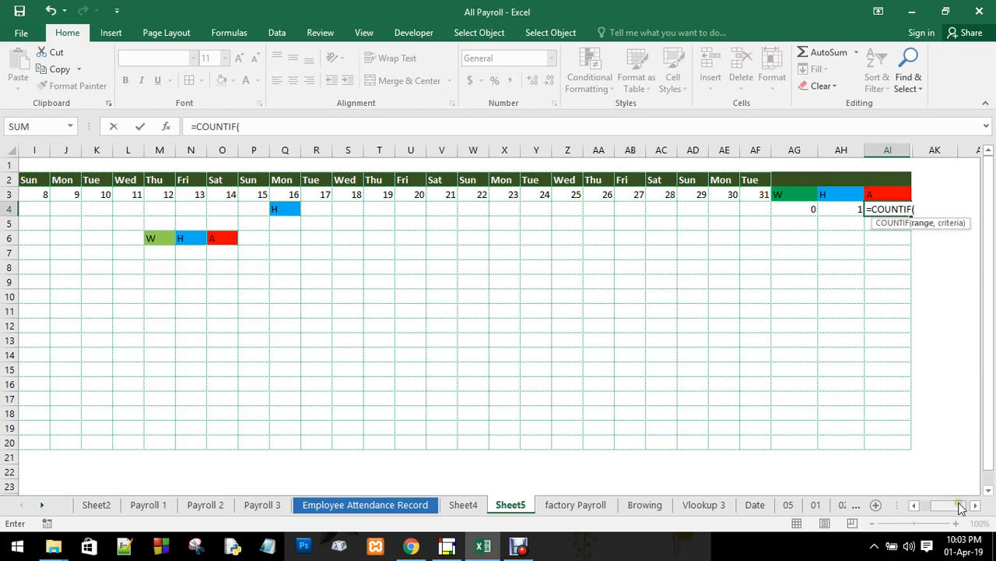
pyautogui.moveTo(960, 505); pyautogui.dragTo(843, 489)
pyautogui.moveTo(123, 209); pyautogui.dragTo(749, 212)
pyautogui.write(',"A')
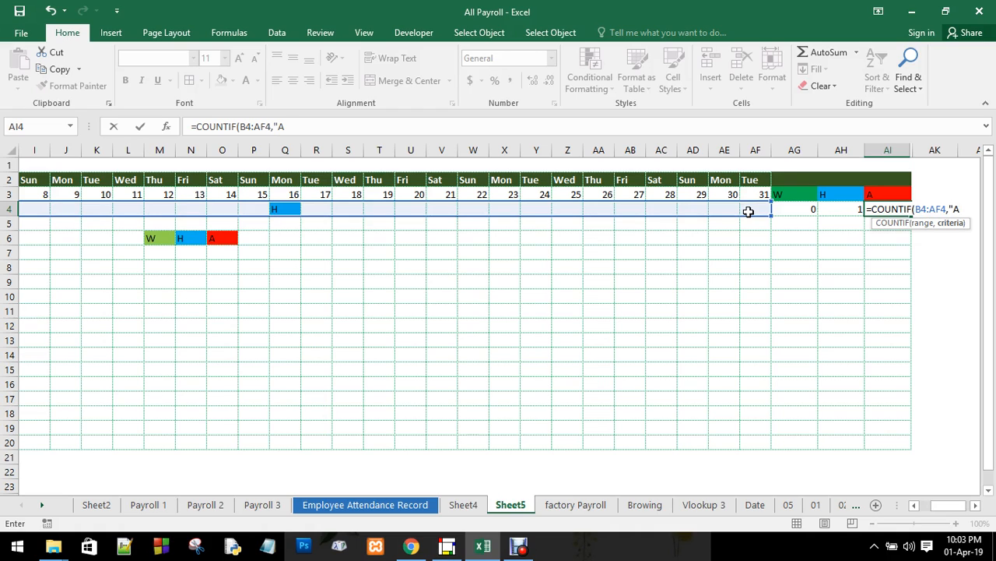
pyautogui.press('Return')
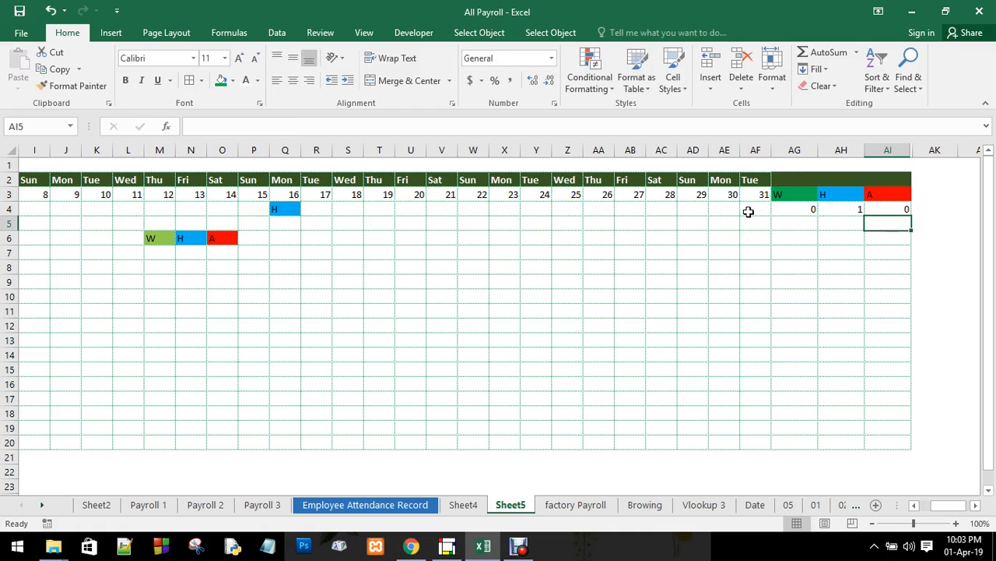
# Step: Set the row 4 attendance for days 1 to 3 (B4:D4) to W from the dropdown lists
pyautogui.click(923, 504)
pyautogui.click(129, 208)
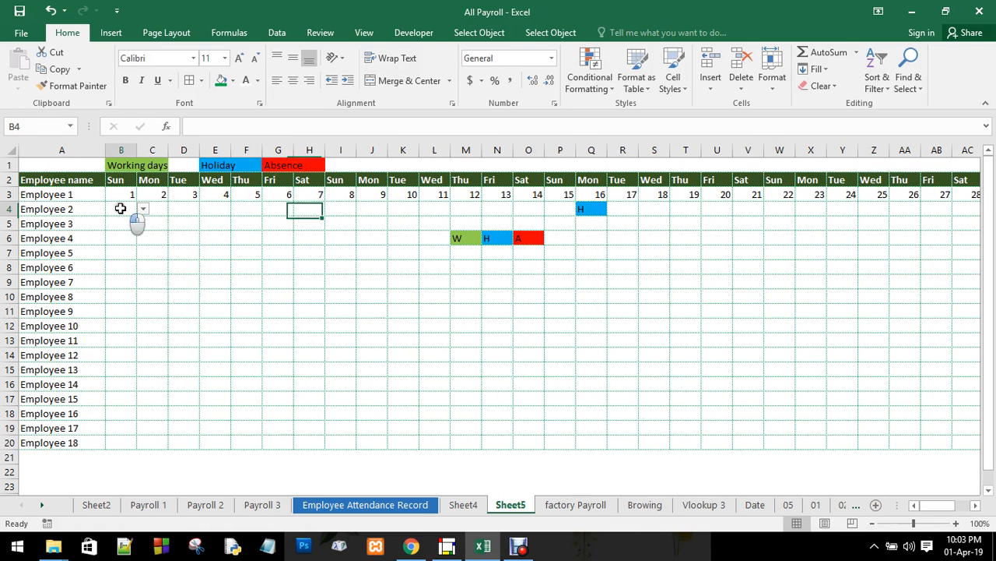
pyautogui.click(145, 209)
pyautogui.click(138, 221)
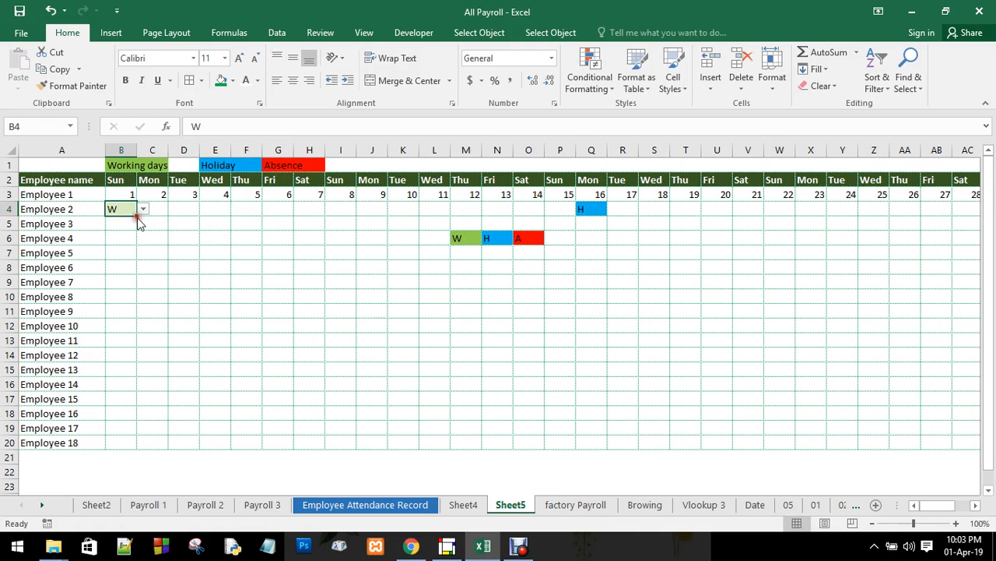
pyautogui.click(156, 210)
pyautogui.click(172, 210)
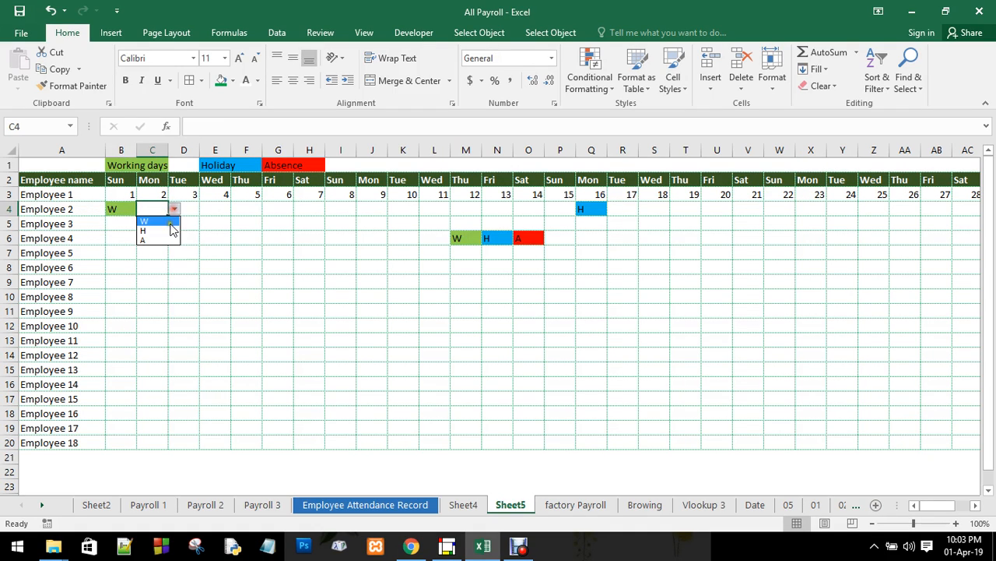
pyautogui.click(169, 221)
pyautogui.click(186, 208)
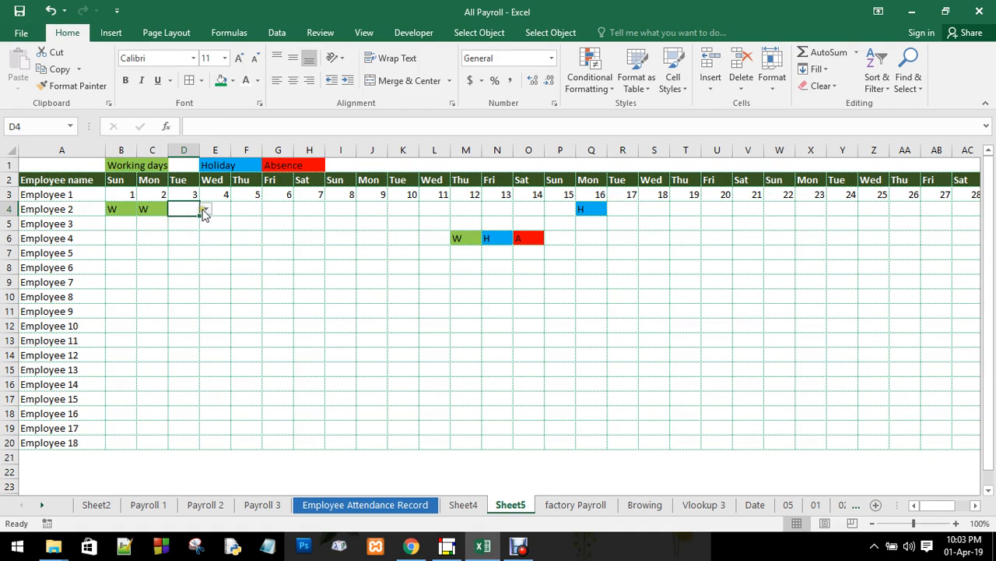
pyautogui.click(205, 209)
pyautogui.click(199, 220)
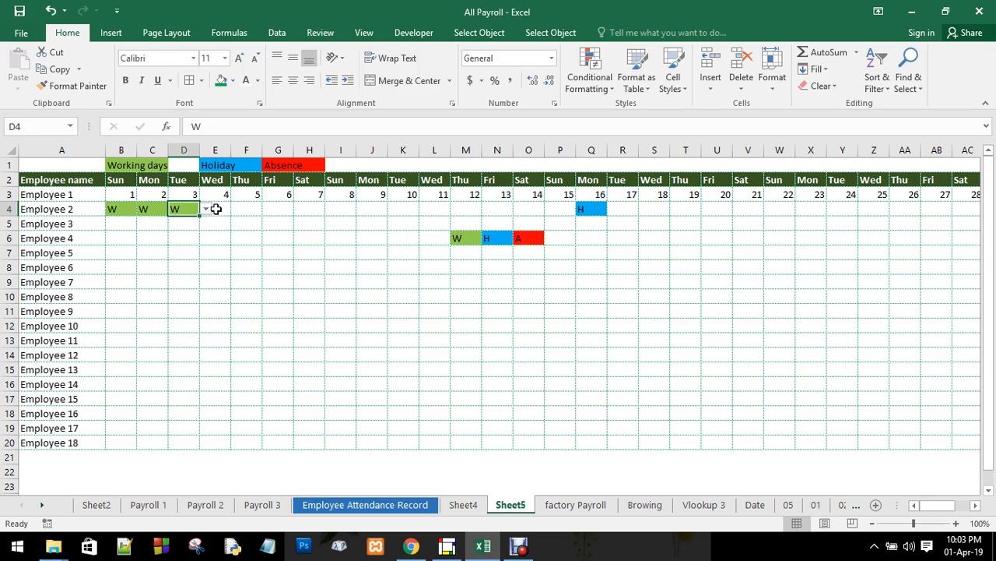
# Step: Set the row 4 attendance for days 4 to 6 to H in E4, W in F4 and A in G4
pyautogui.click(215, 209)
pyautogui.click(236, 208)
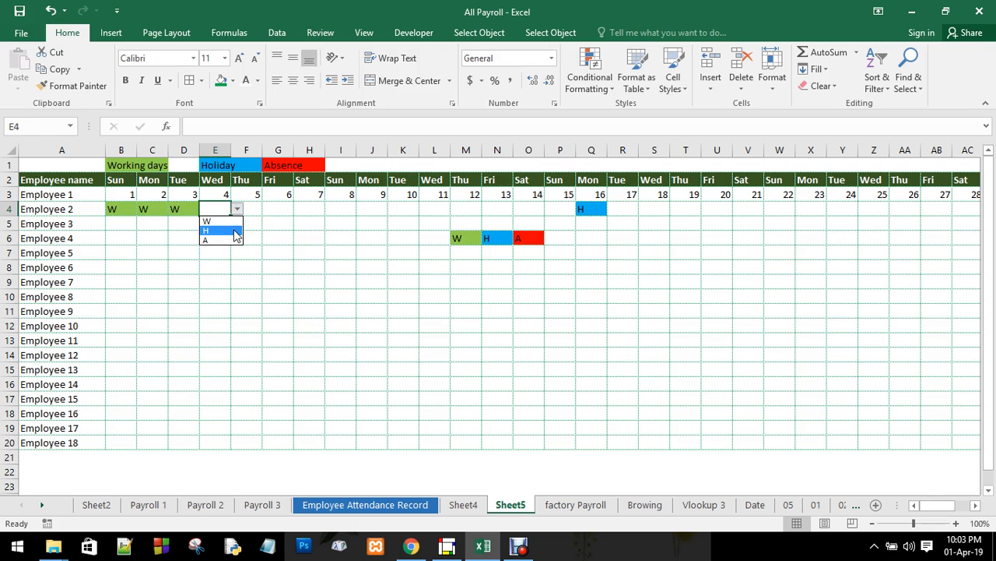
pyautogui.click(235, 231)
pyautogui.click(256, 208)
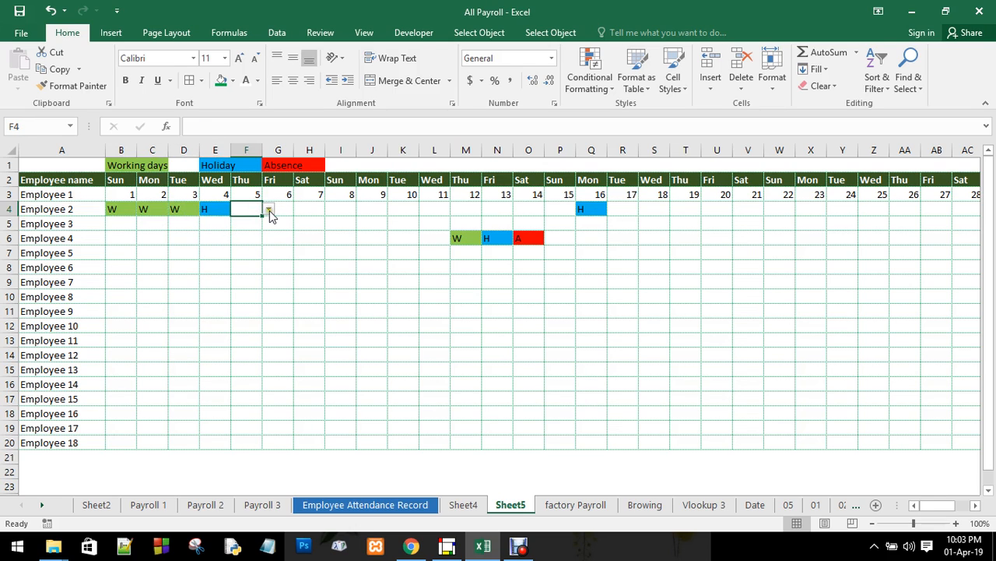
pyautogui.click(269, 210)
pyautogui.click(267, 220)
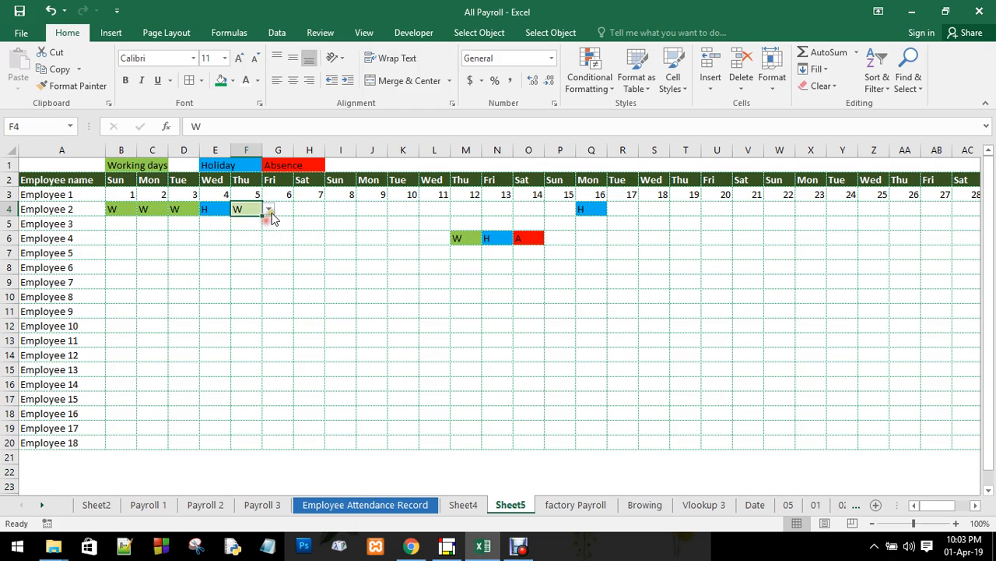
pyautogui.click(278, 206)
pyautogui.click(299, 208)
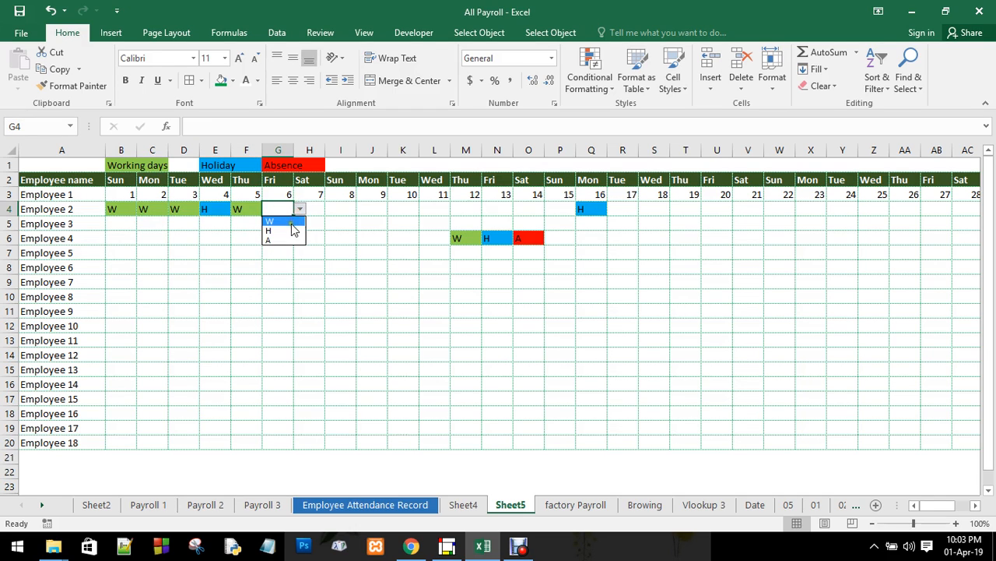
pyautogui.click(290, 241)
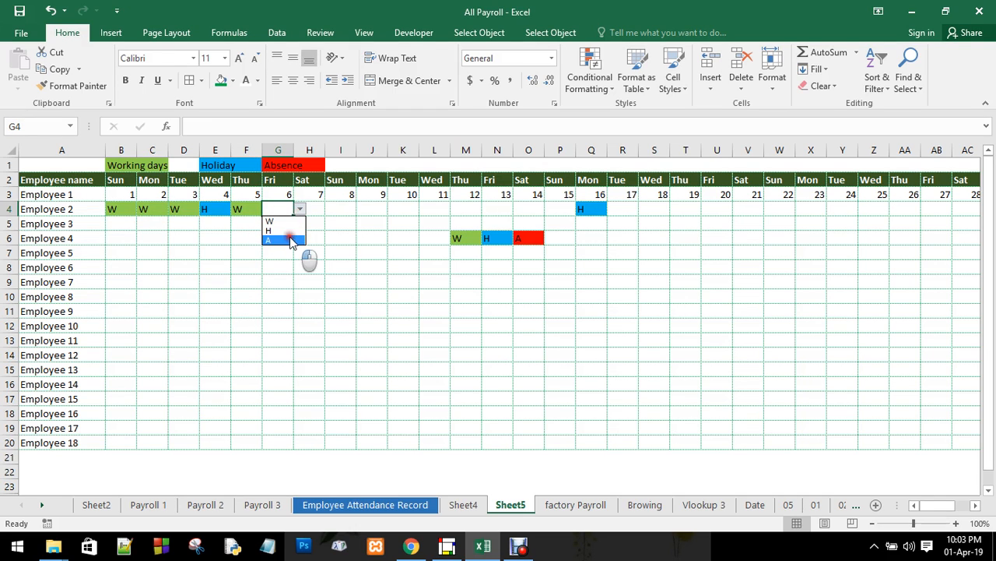
# Step: Set the row 4 attendance for days 7 to 9 to W in H4 and H in I4 and J4
pyautogui.click(324, 211)
pyautogui.click(330, 210)
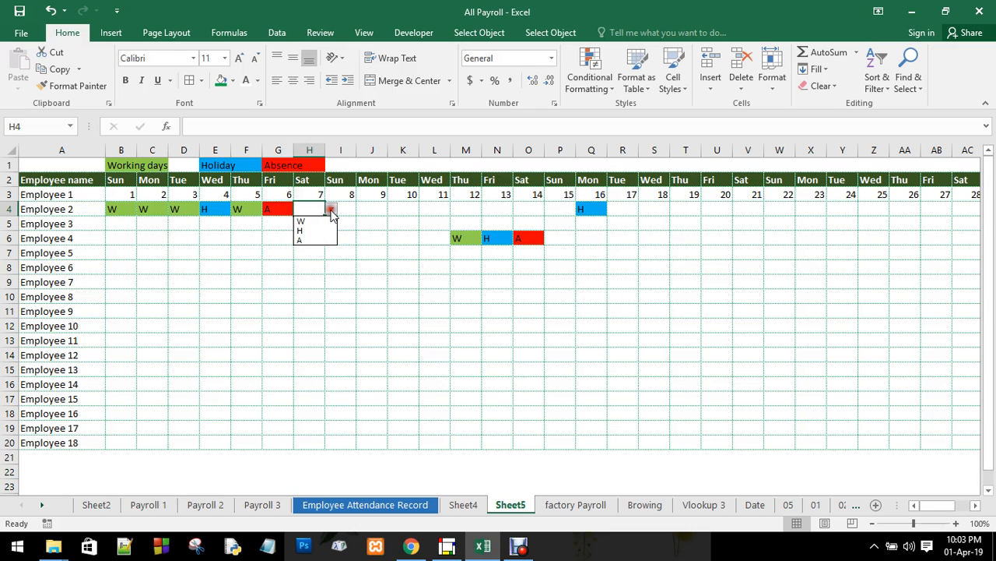
pyautogui.click(323, 221)
pyautogui.click(348, 207)
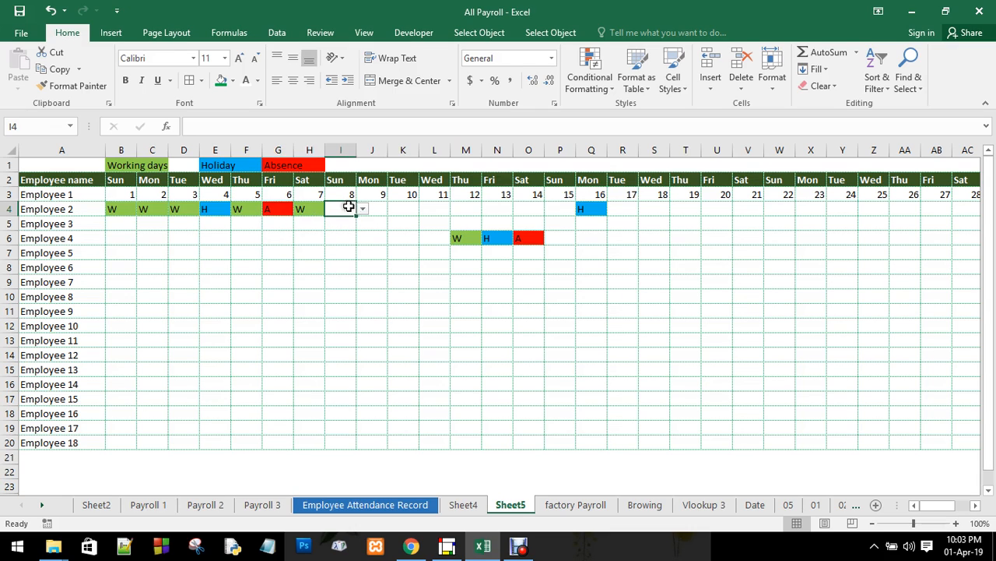
pyautogui.click(363, 211)
pyautogui.click(362, 232)
pyautogui.click(378, 208)
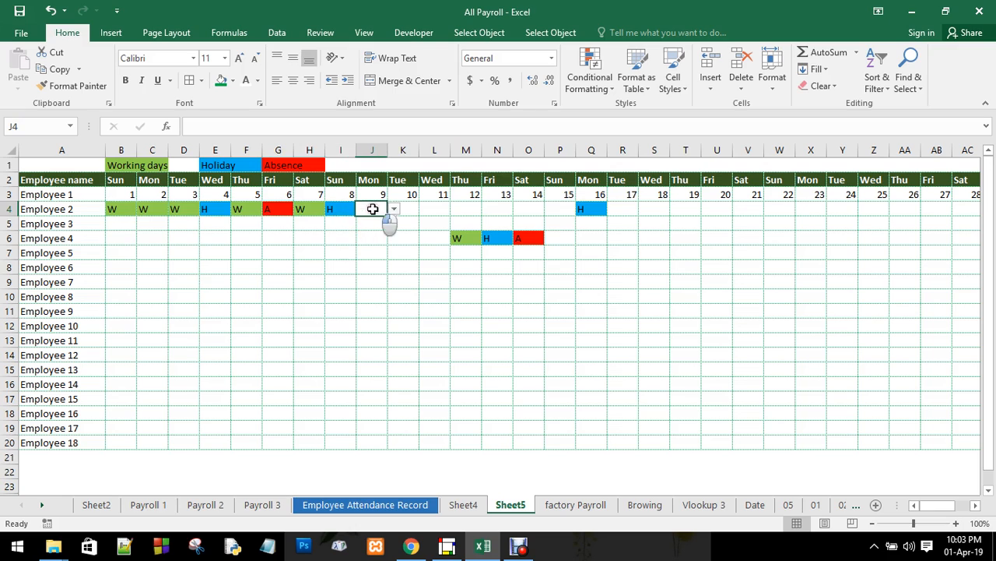
pyautogui.click(394, 208)
pyautogui.click(383, 228)
# Step: Set the row 4 attendance for days 10 to 12 to W in K4, A in L4 and H in M4
pyautogui.click(408, 210)
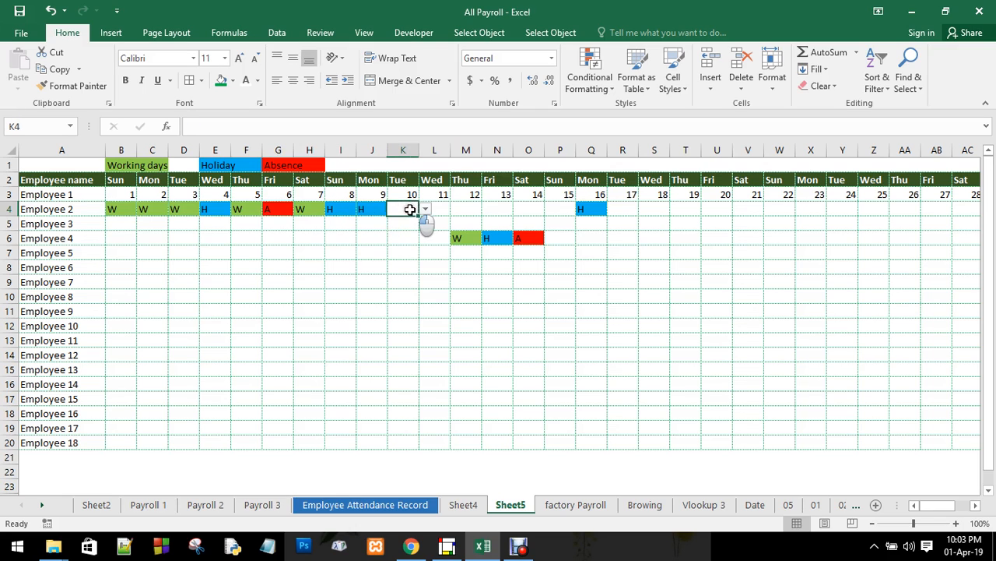
pyautogui.click(426, 209)
pyautogui.click(407, 221)
pyautogui.click(464, 209)
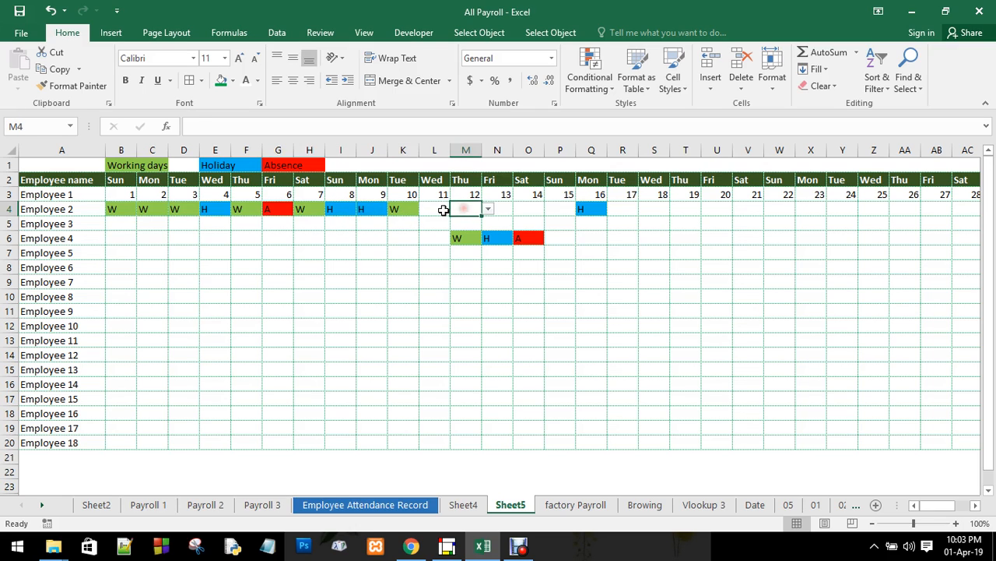
pyautogui.click(440, 208)
pyautogui.click(457, 209)
pyautogui.click(441, 240)
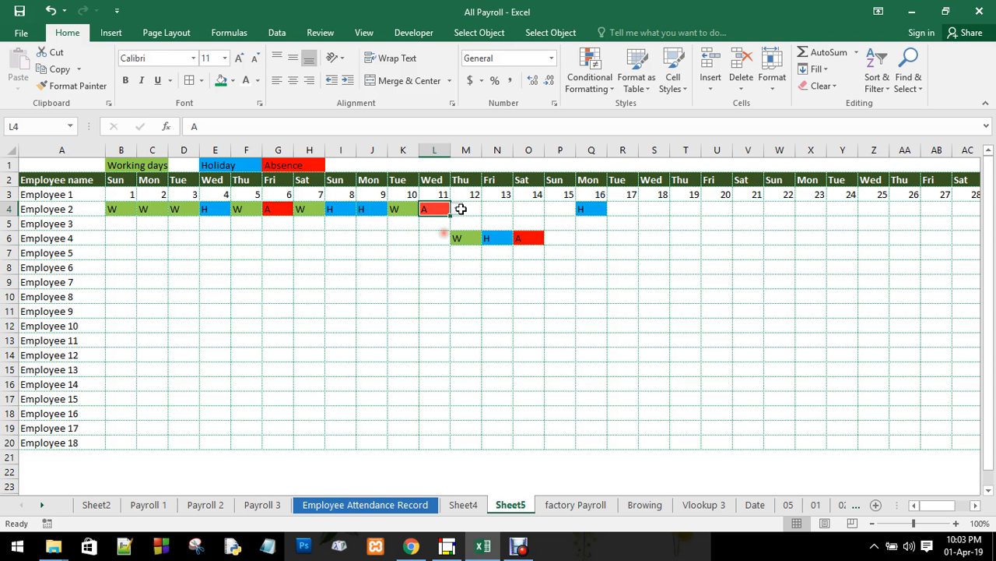
pyautogui.click(461, 208)
pyautogui.click(488, 208)
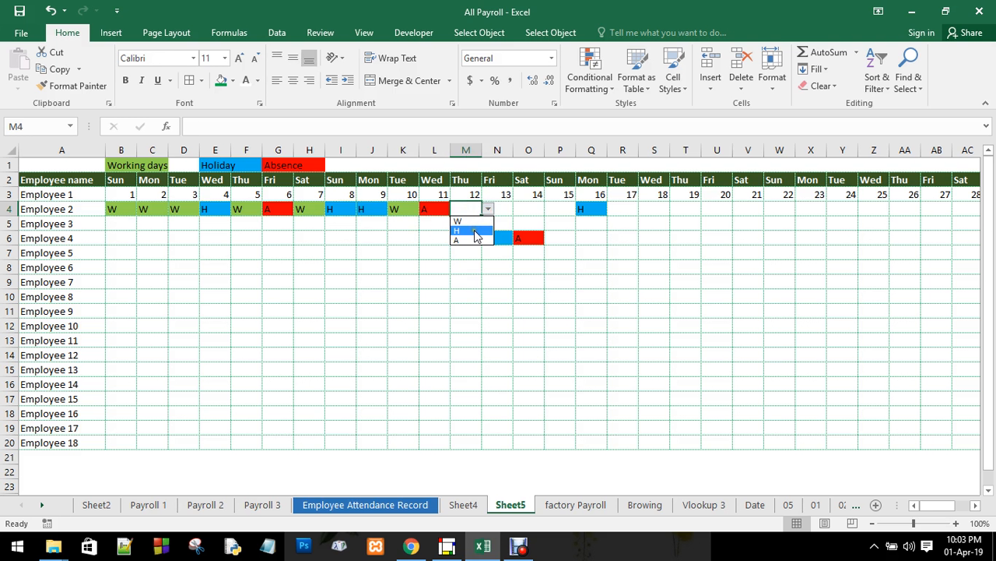
pyautogui.click(471, 231)
# Step: Choose H from the dropdown lists in M10 and Q12
pyautogui.moveTo(461, 297); pyautogui.dragTo(493, 296)
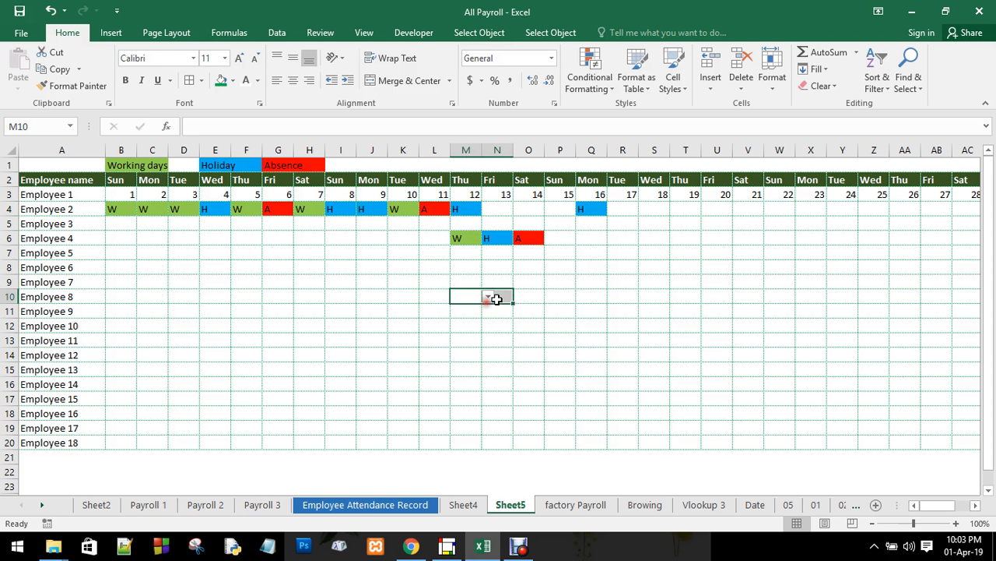
pyautogui.click(487, 296)
pyautogui.click(471, 315)
pyautogui.click(585, 325)
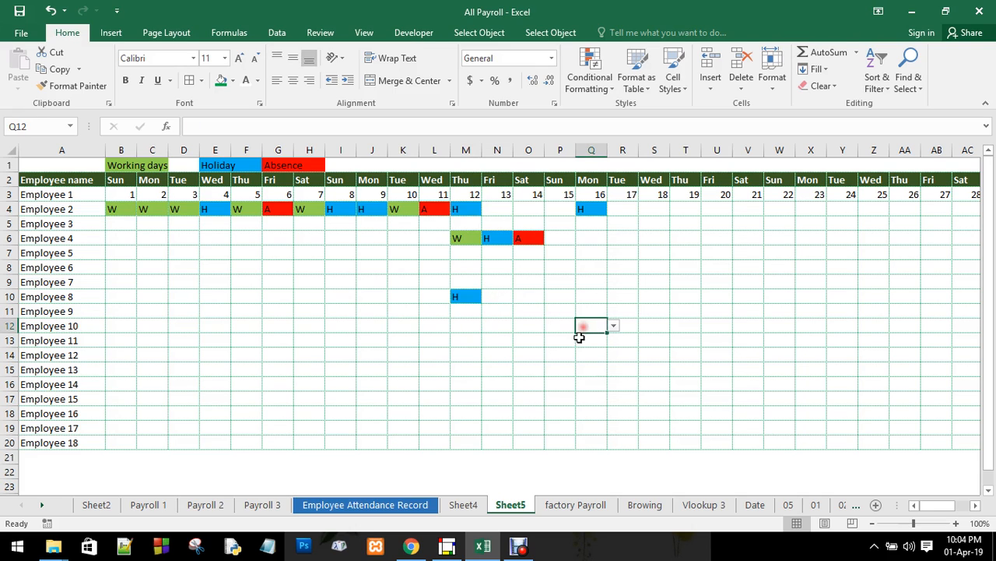
pyautogui.click(614, 326)
pyautogui.click(603, 348)
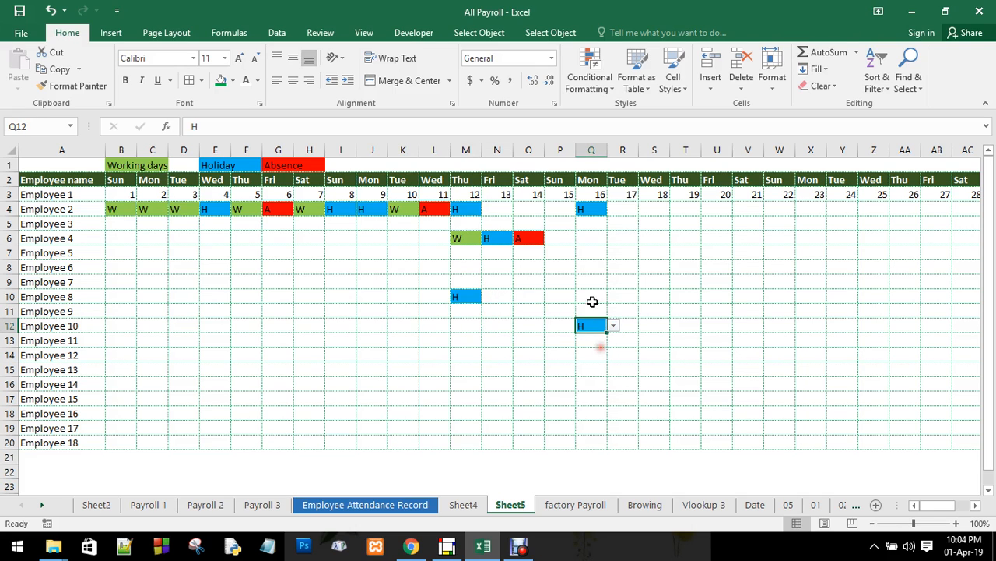
# Step: Choose W from the dropdown lists in Q10 and N14
pyautogui.click(595, 296)
pyautogui.click(613, 295)
pyautogui.click(604, 309)
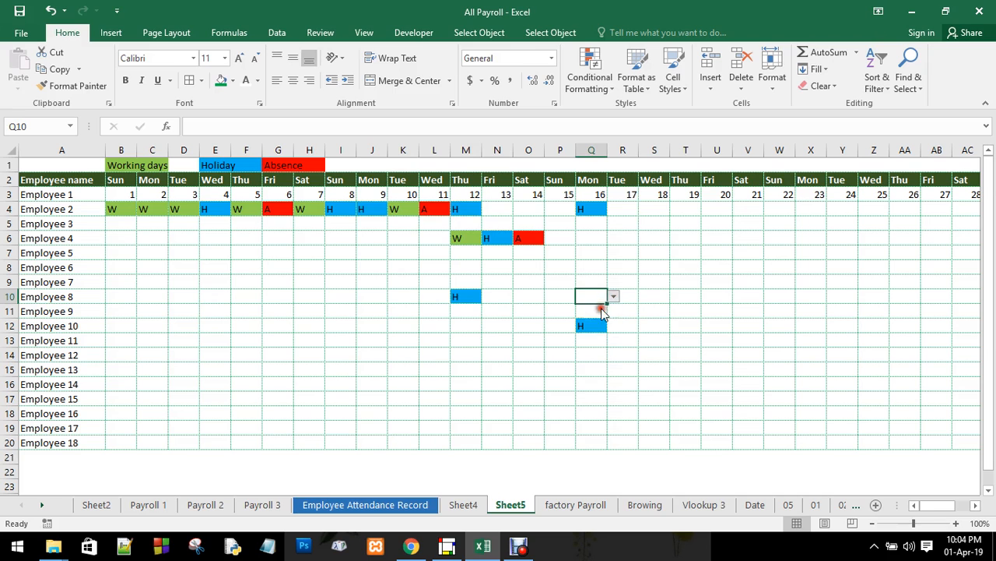
pyautogui.click(504, 355)
pyautogui.click(520, 355)
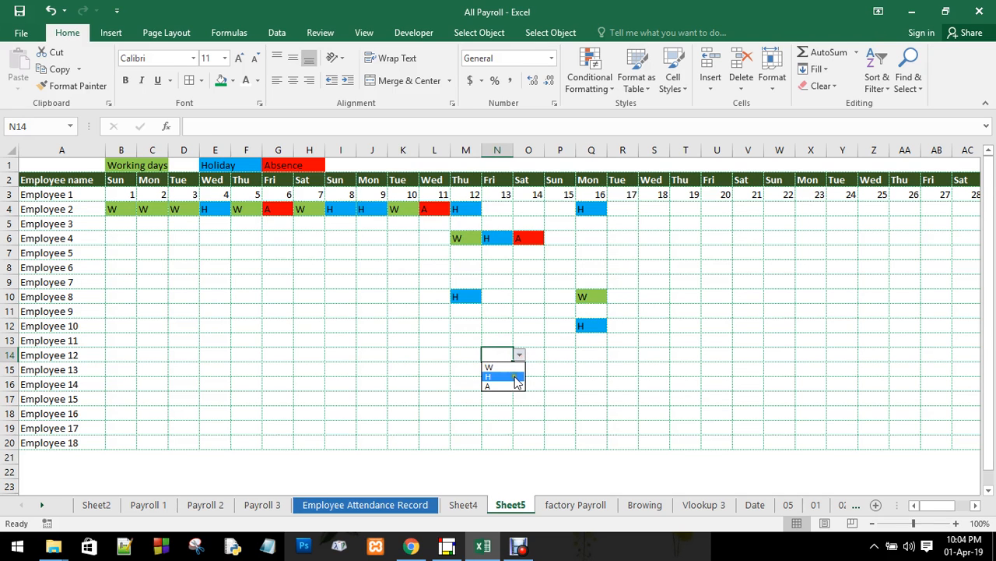
pyautogui.click(495, 367)
pyautogui.click(568, 355)
# Step: Enter a SUM formula in AG20 that totals the W counts in AG4:AG19
pyautogui.moveTo(926, 505); pyautogui.dragTo(943, 506)
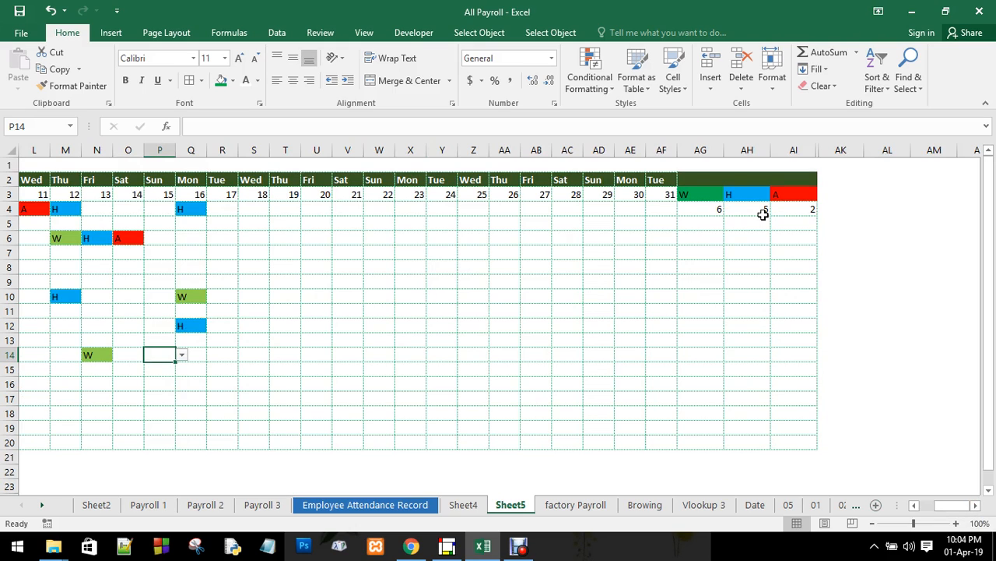
pyautogui.click(704, 212)
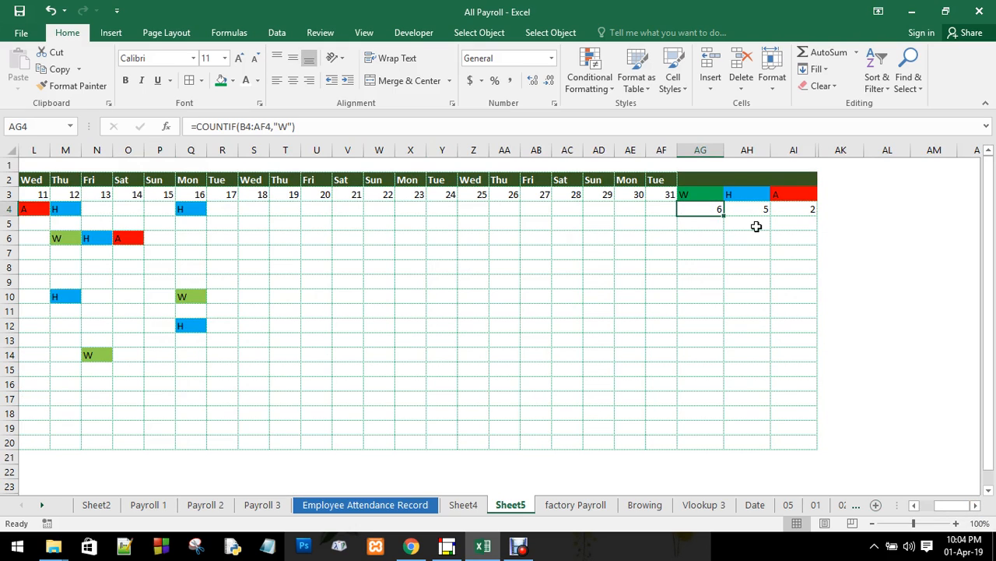
pyautogui.click(711, 442)
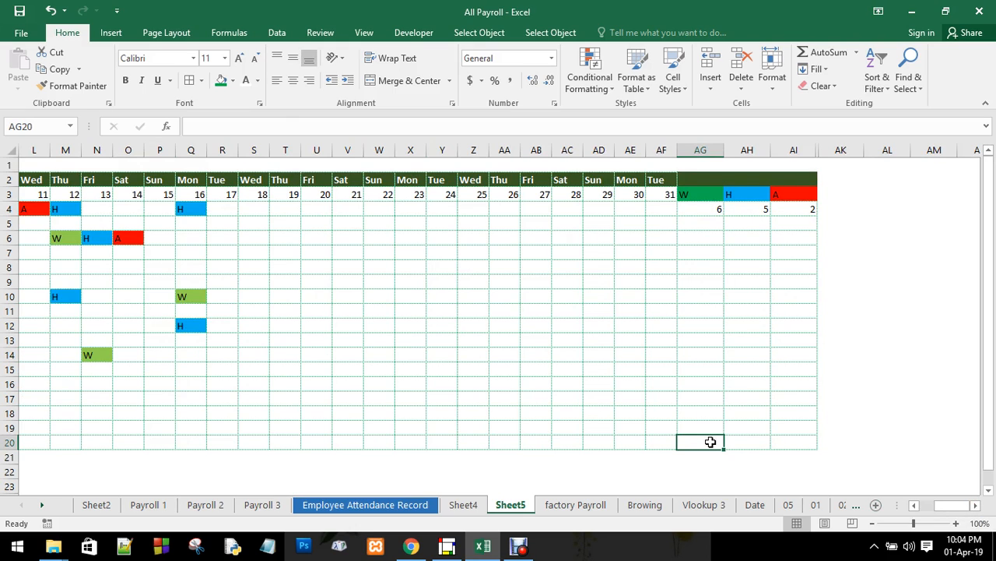
pyautogui.write('=')
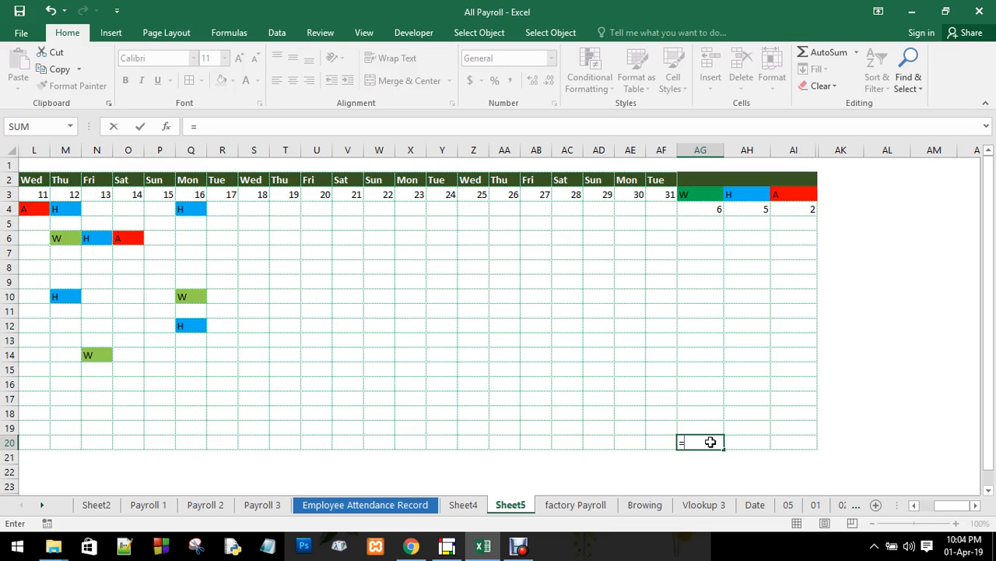
pyautogui.write('sum')
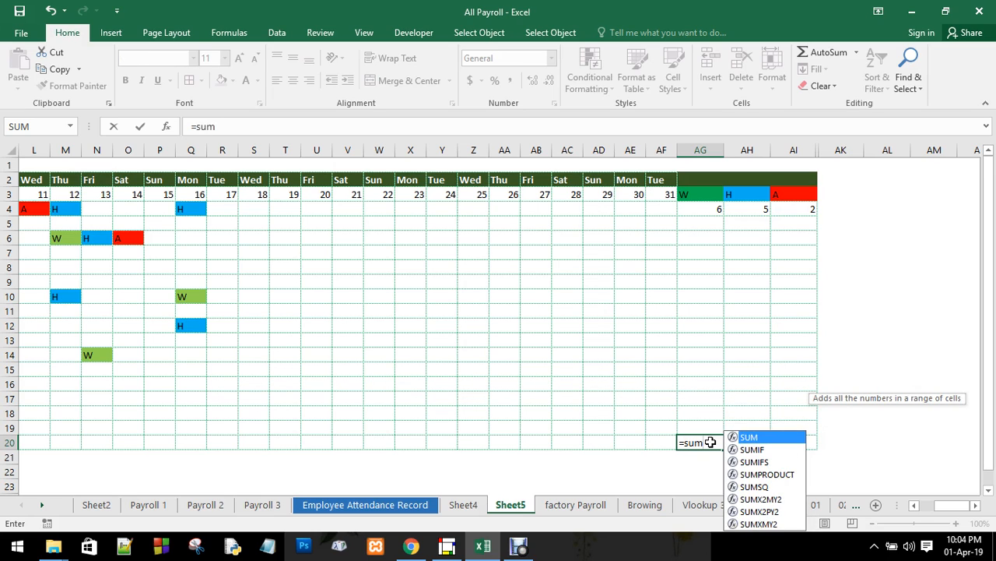
pyautogui.press('Tab')
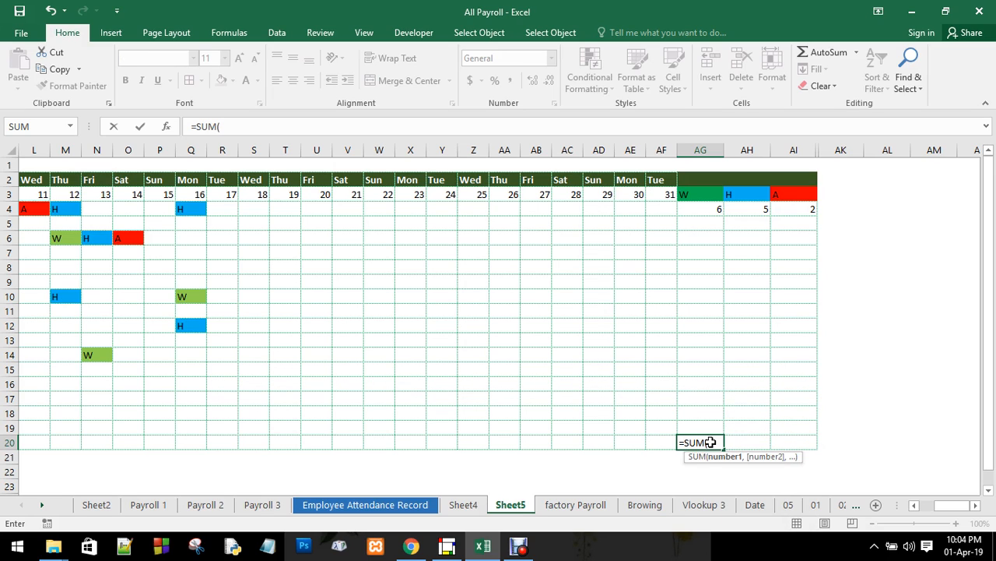
pyautogui.moveTo(701, 210); pyautogui.dragTo(704, 423)
pyautogui.press('Return')
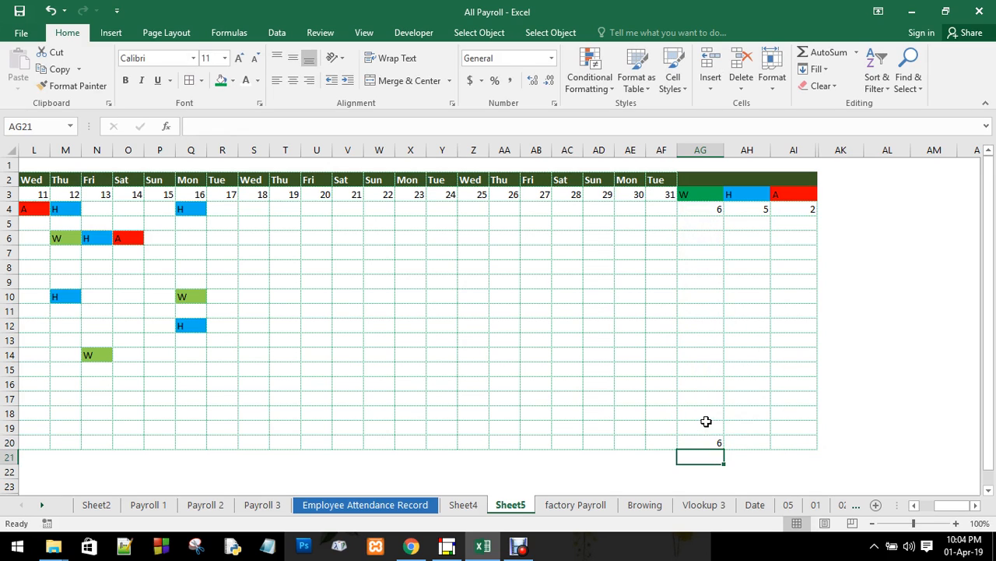
# Step: Copy the AG20 SUM formula across to AH20 and AI20 to total the H and A columns
pyautogui.click(717, 444)
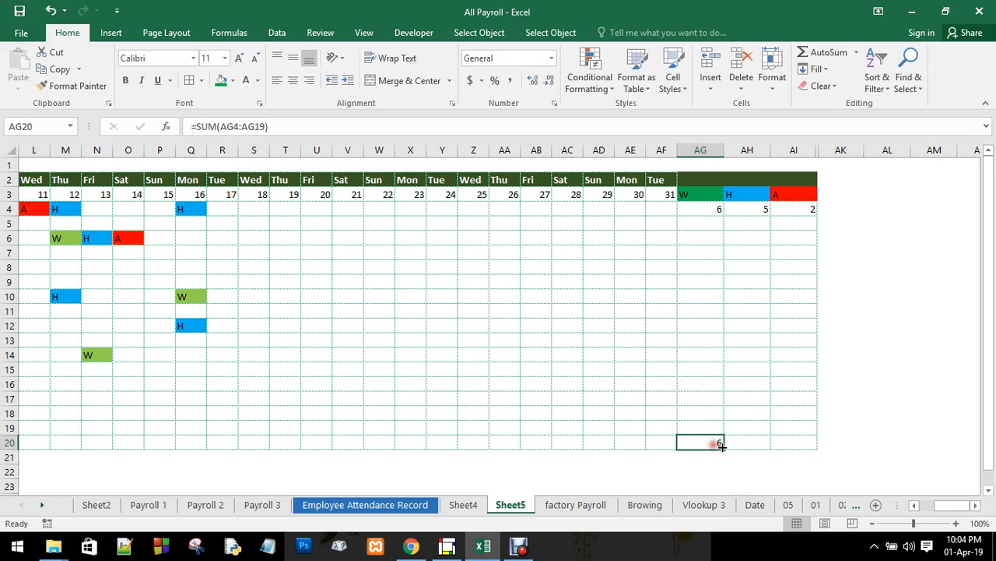
pyautogui.moveTo(725, 449); pyautogui.dragTo(806, 450)
pyautogui.click(792, 459)
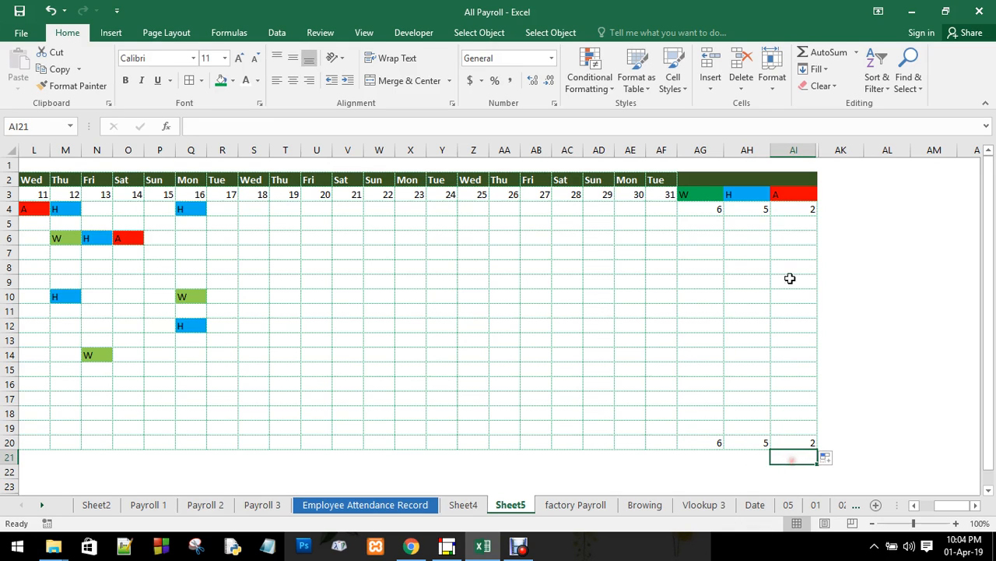
# Step: Compare the W, H and A totals in row 20 with the counts in row 4 and the daily attendance entries
pyautogui.click(800, 436)
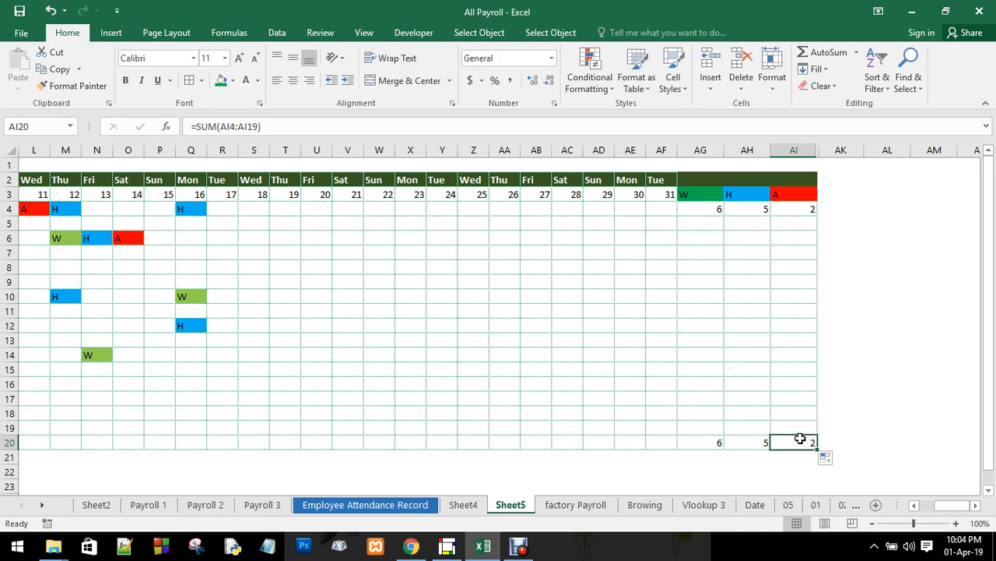
pyautogui.click(744, 213)
pyautogui.click(763, 428)
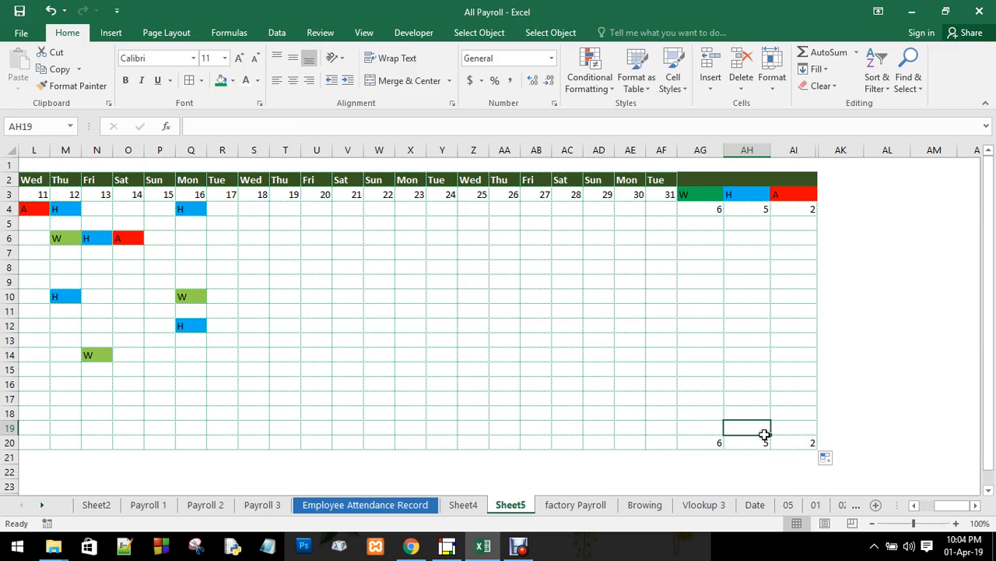
pyautogui.click(710, 212)
pyautogui.click(707, 443)
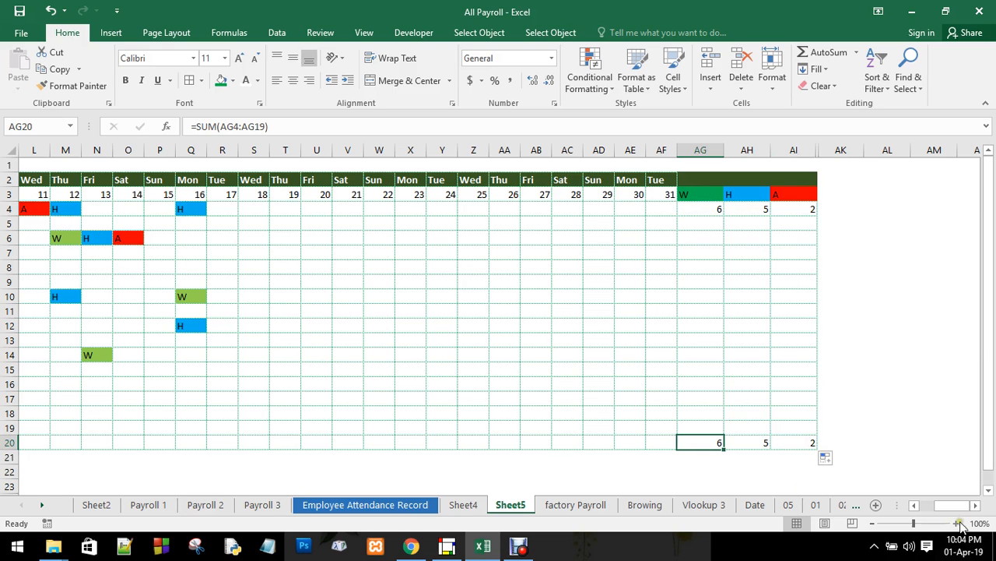
pyautogui.moveTo(952, 505); pyautogui.dragTo(925, 504)
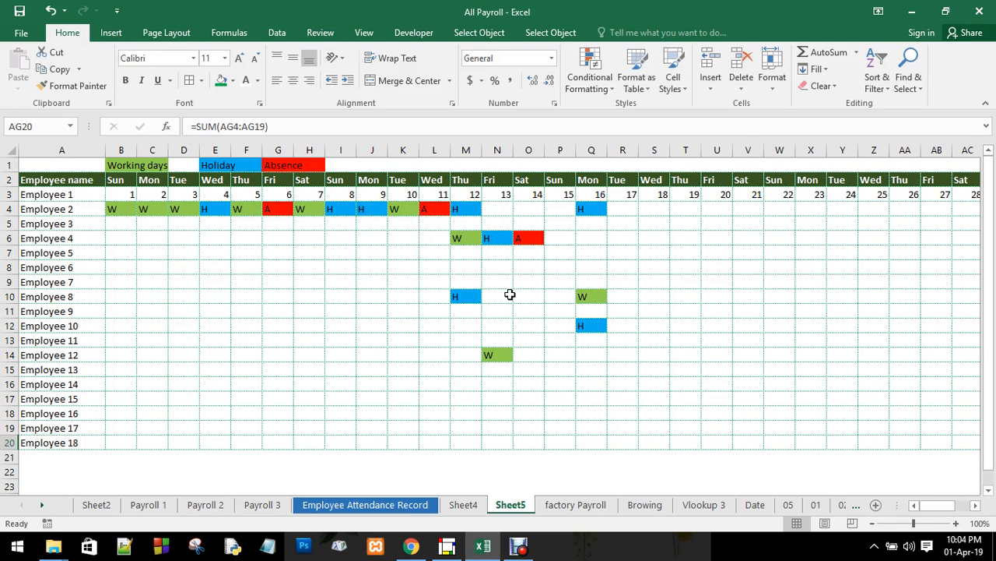
pyautogui.click(787, 279)
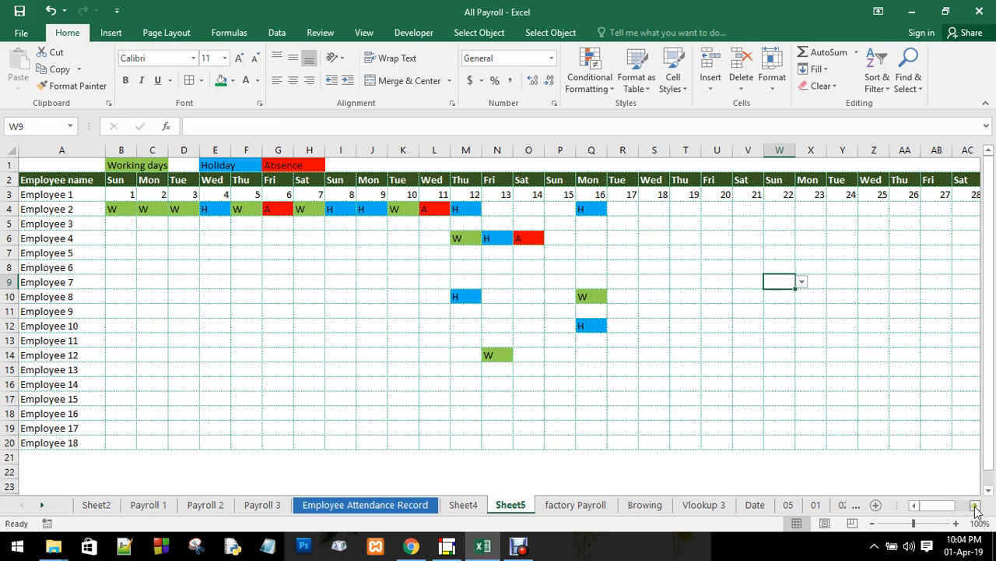
pyautogui.moveTo(942, 504); pyautogui.dragTo(971, 506)
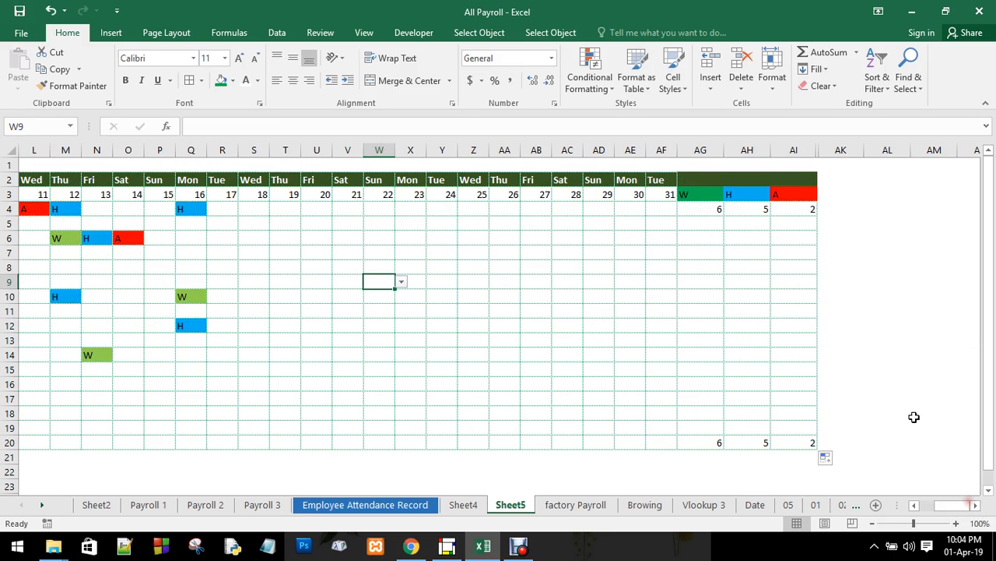